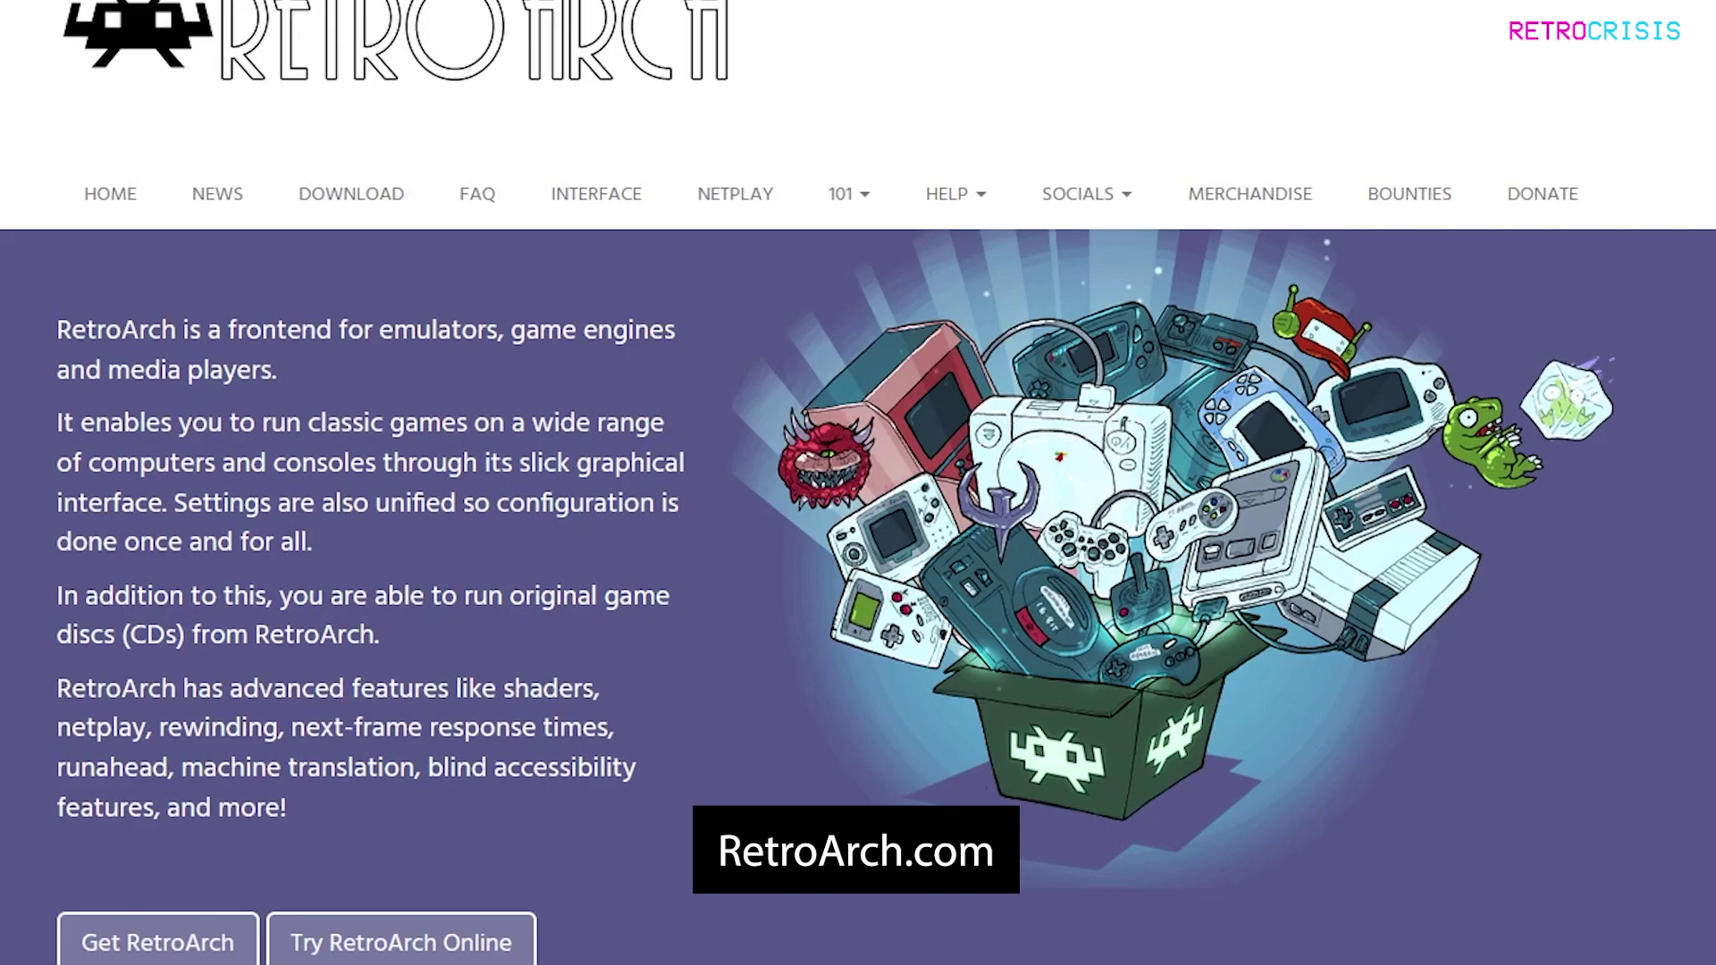
# Open the RetroArch download page and check which operating system it detects.
pyautogui.scroll(-2, 167, 625)
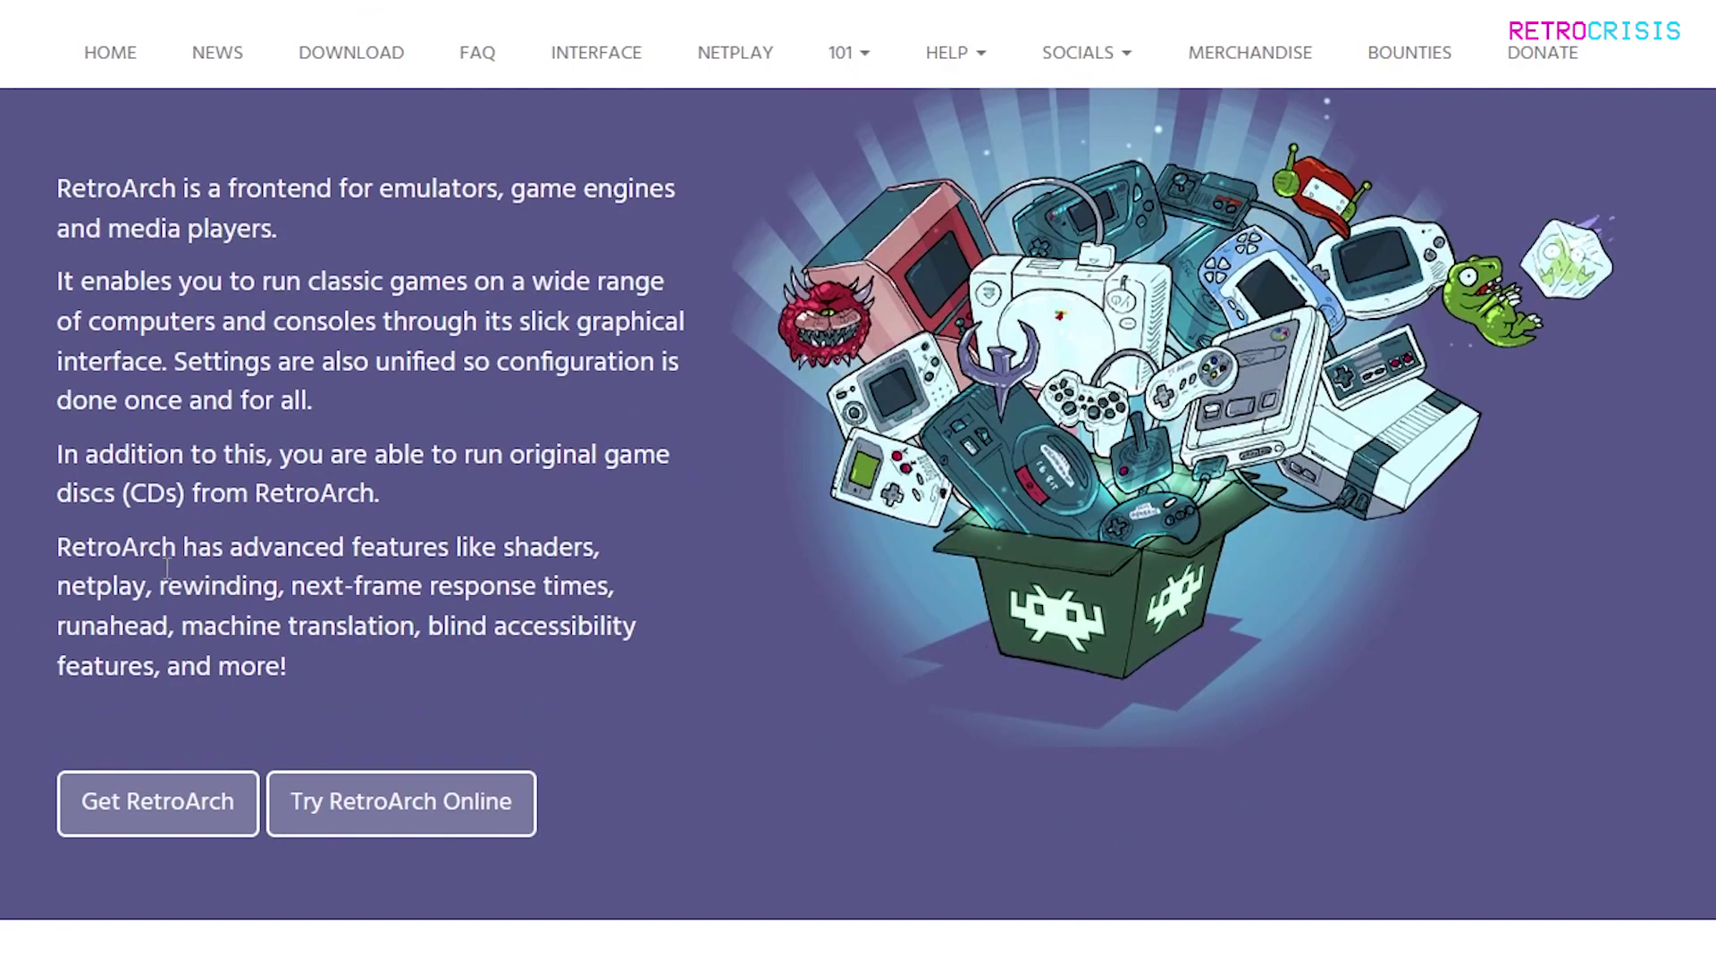
pyautogui.click(152, 817)
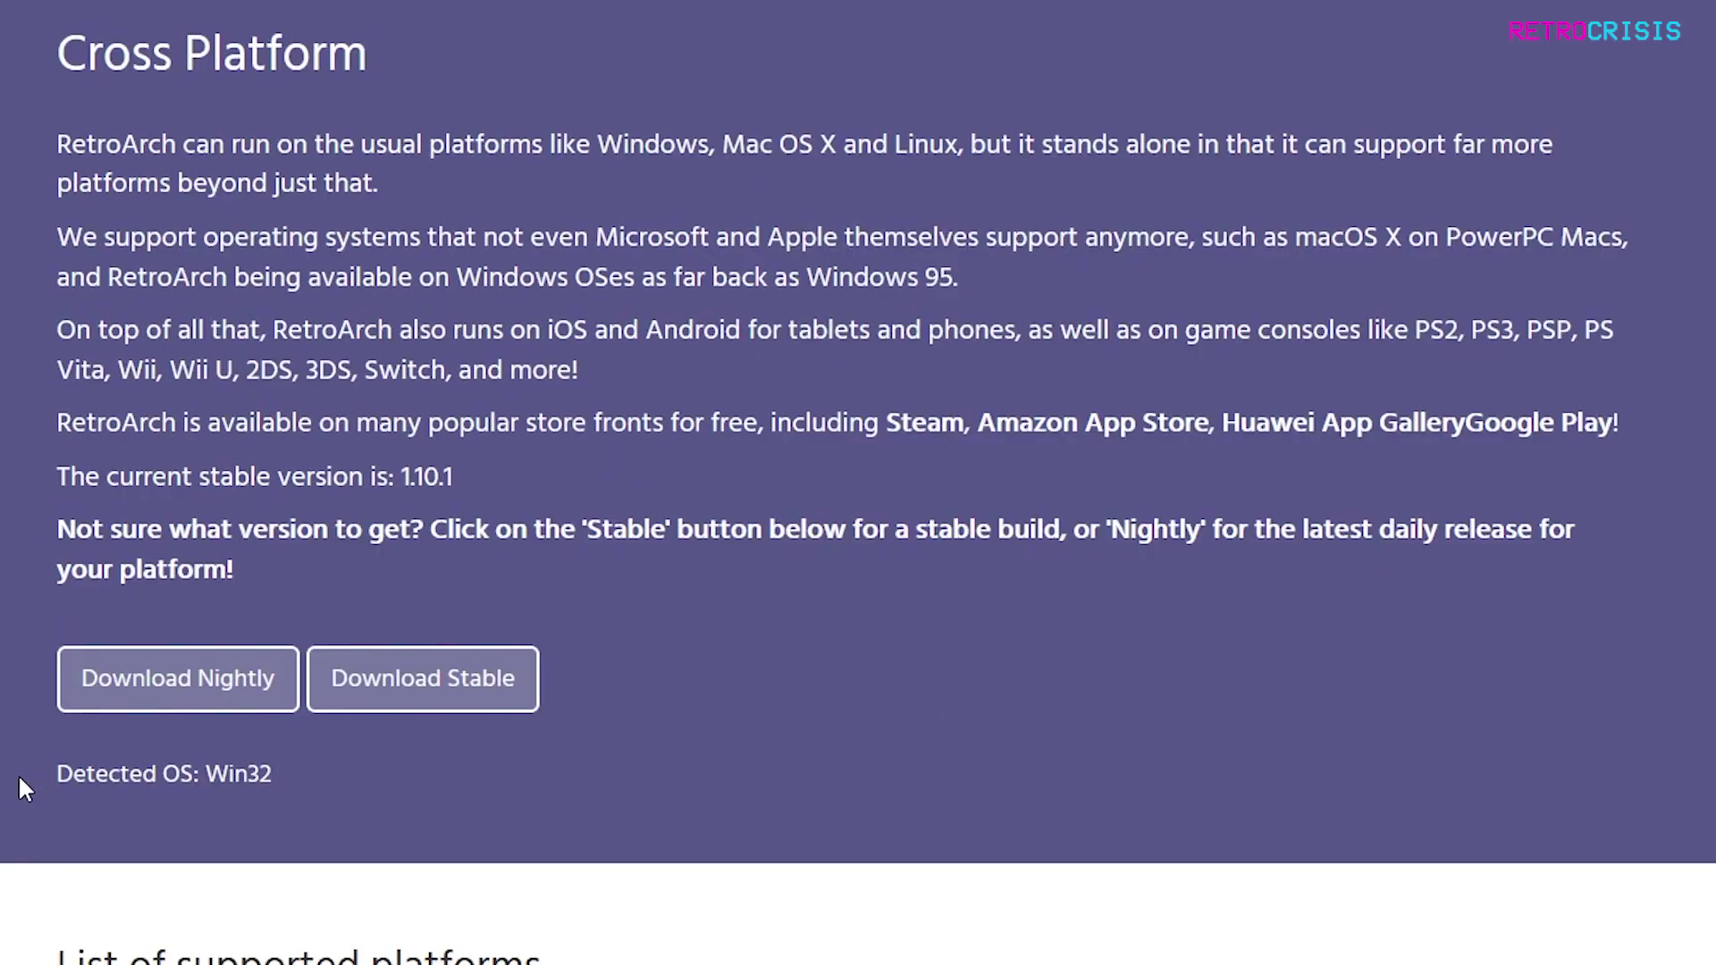
pyautogui.moveTo(71, 774); pyautogui.dragTo(286, 778)
pyautogui.tripleClick(311, 767)
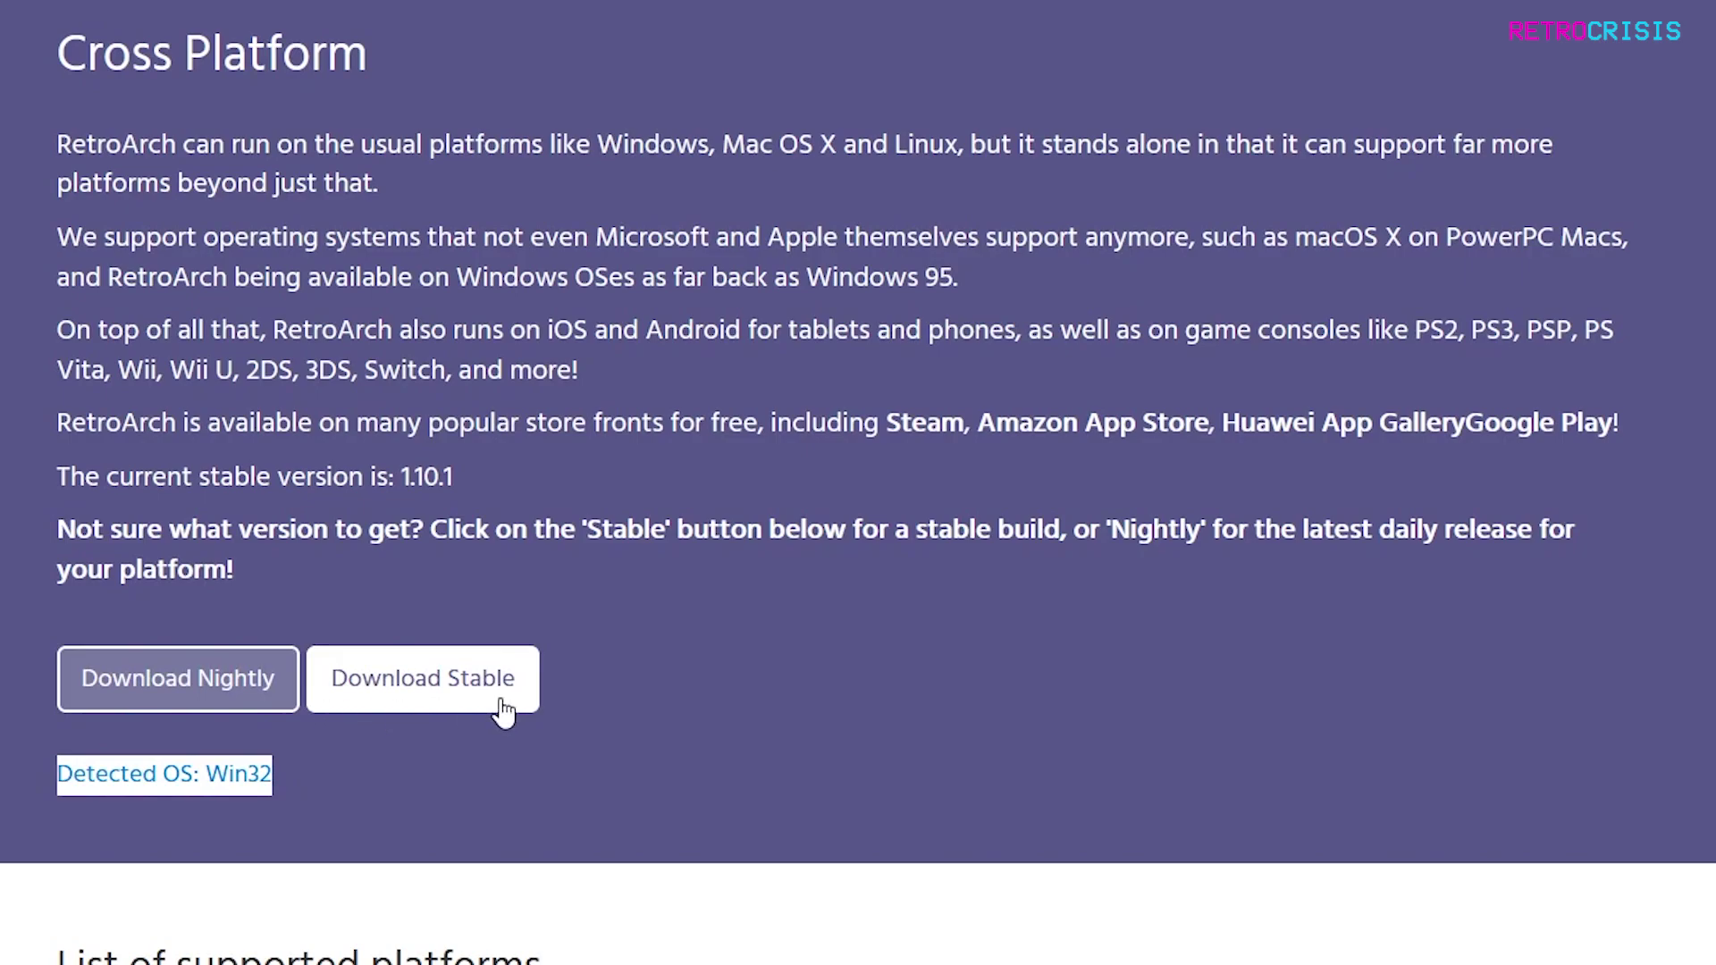
pyautogui.click(332, 771)
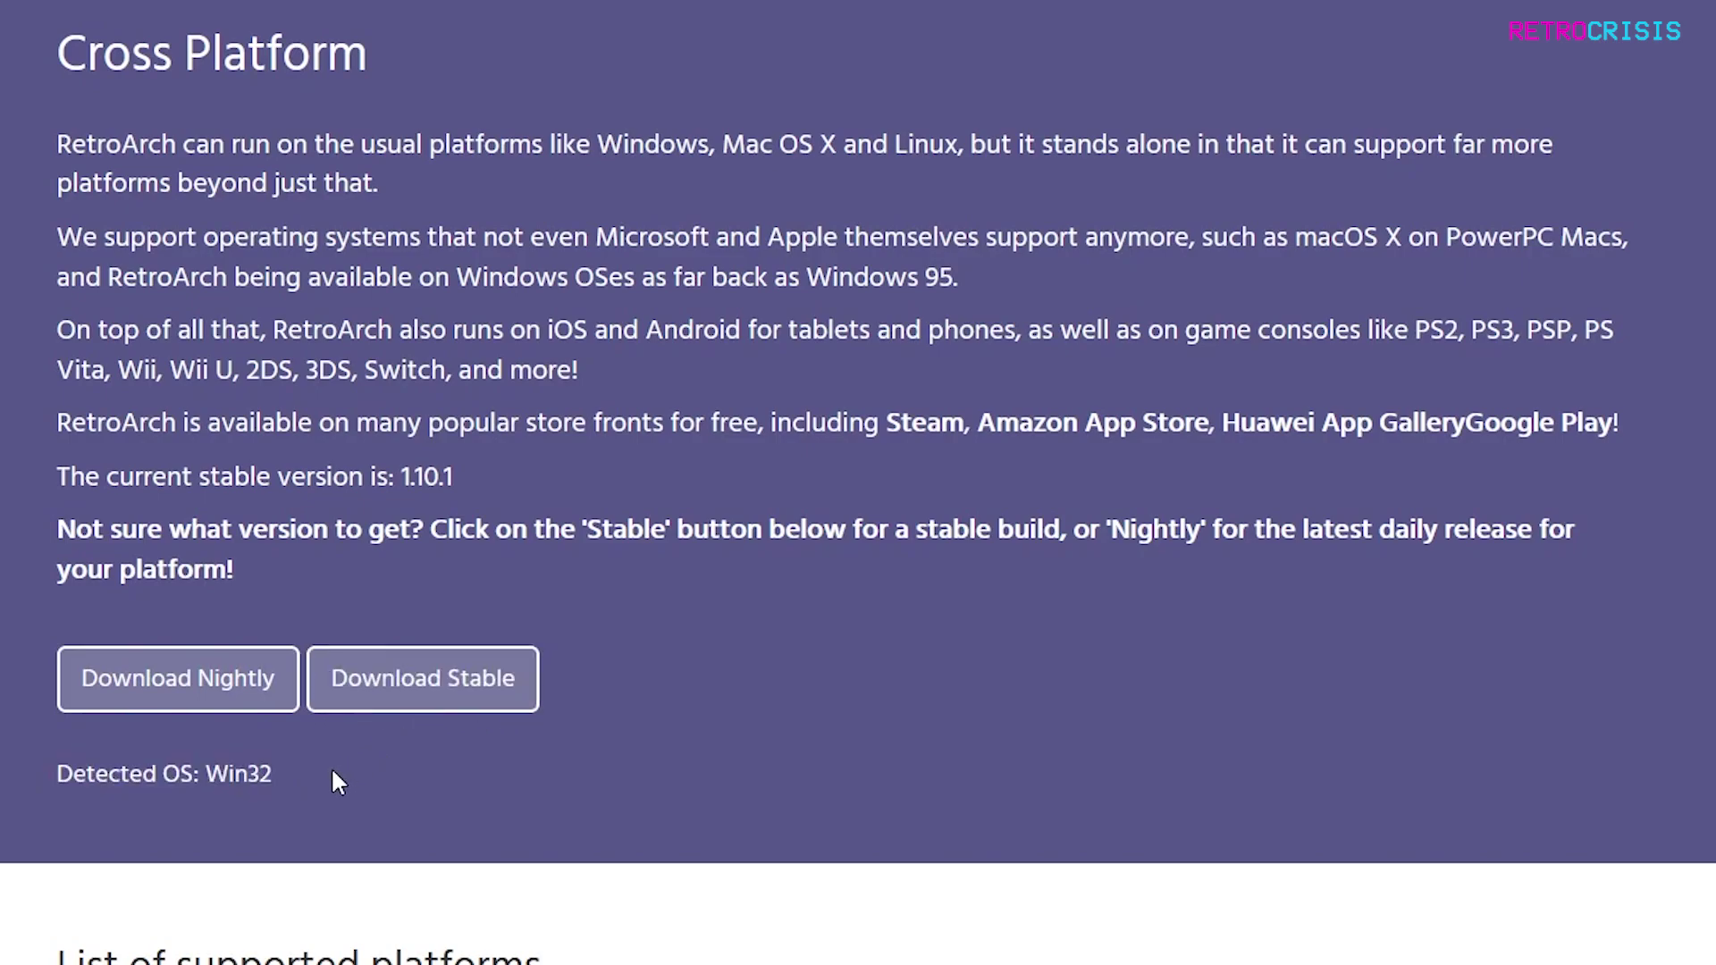
# Look through the list of supported platforms for the installers and downloads offered for each system.
pyautogui.scroll(-5, 858, 482)
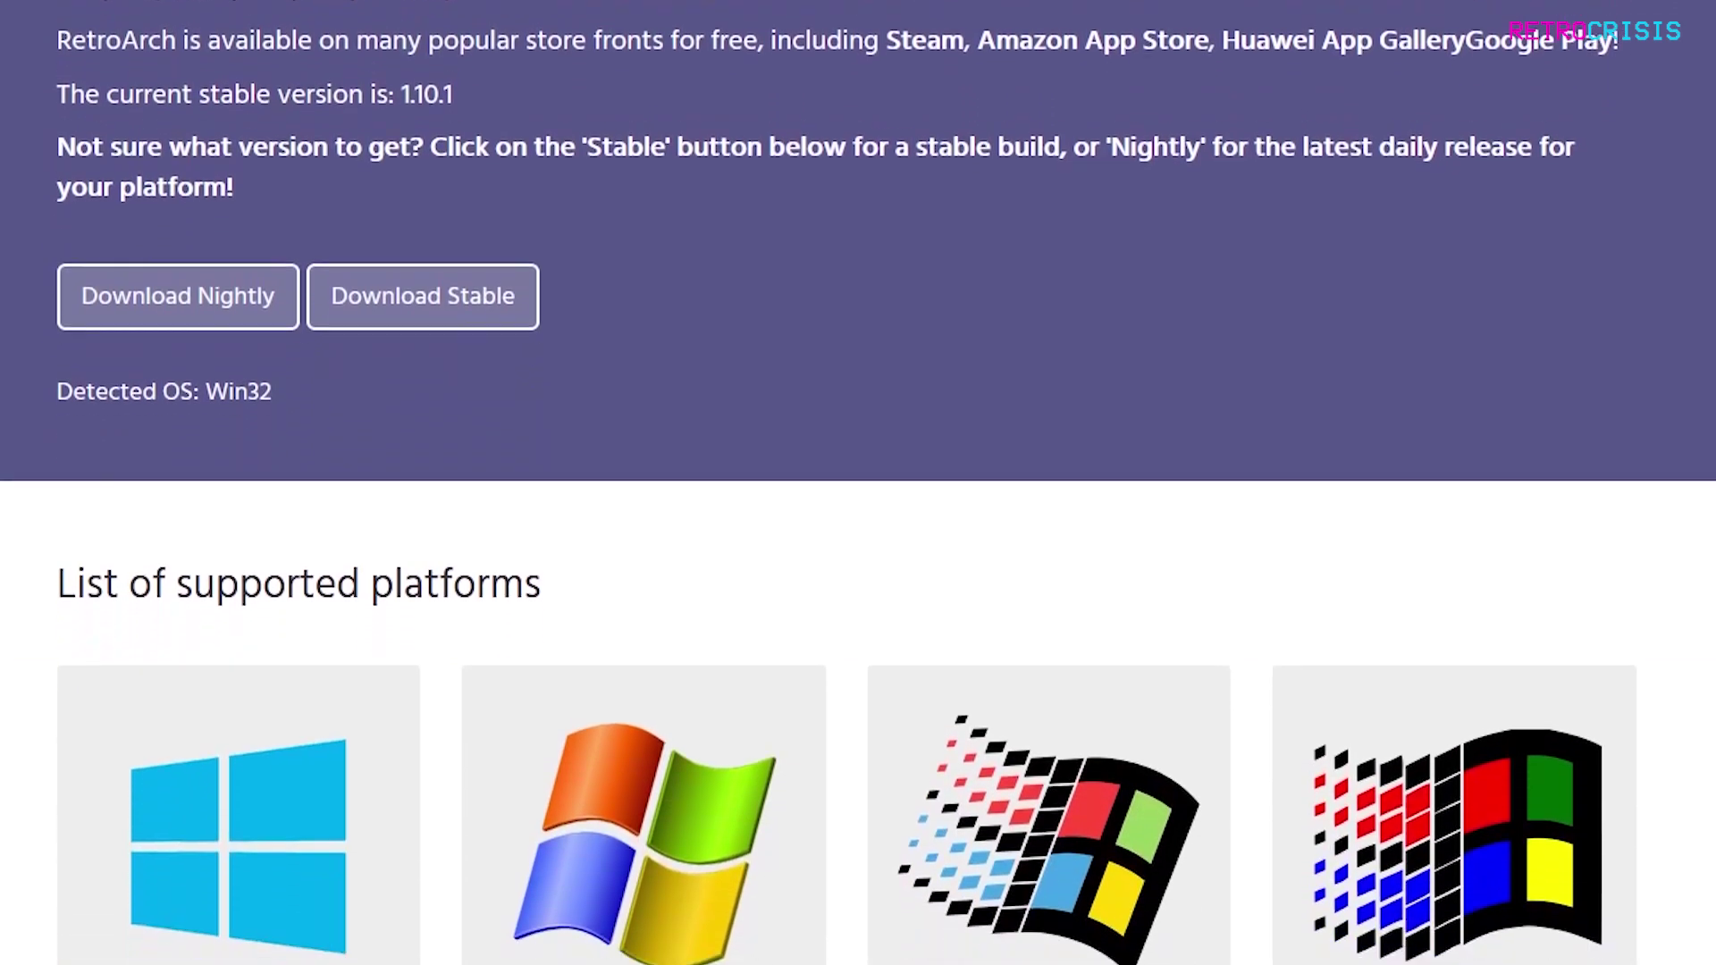
pyautogui.scroll(-8, 858, 483)
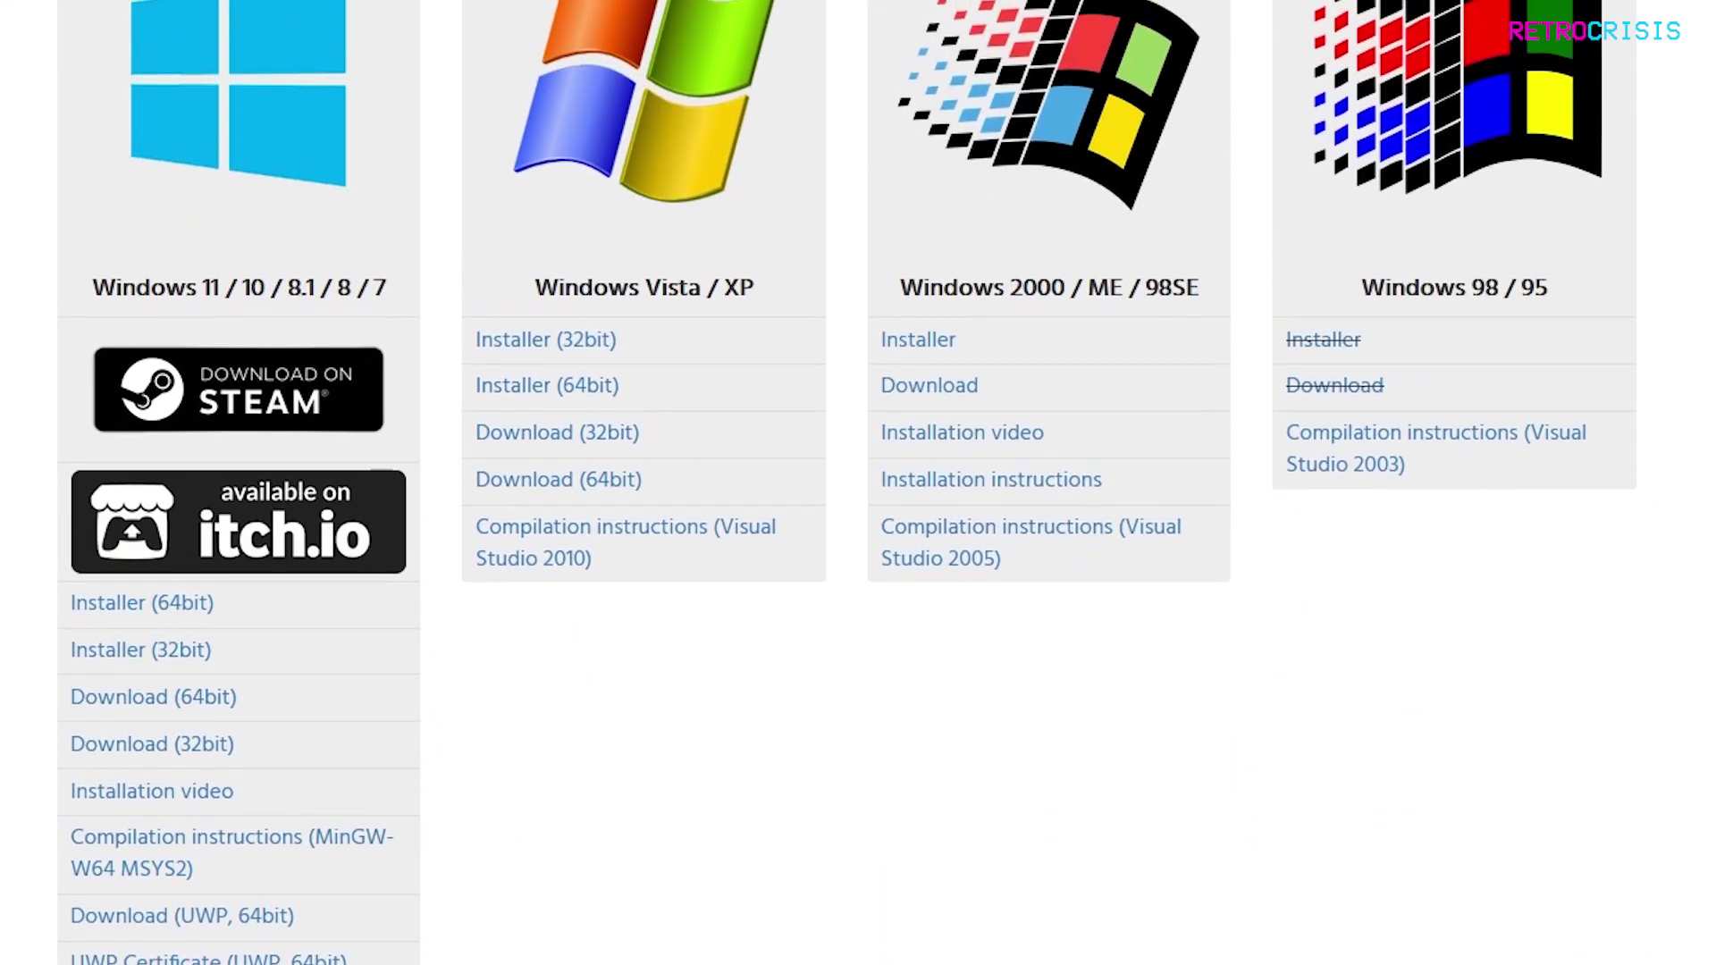
pyautogui.scroll(-14, 858, 483)
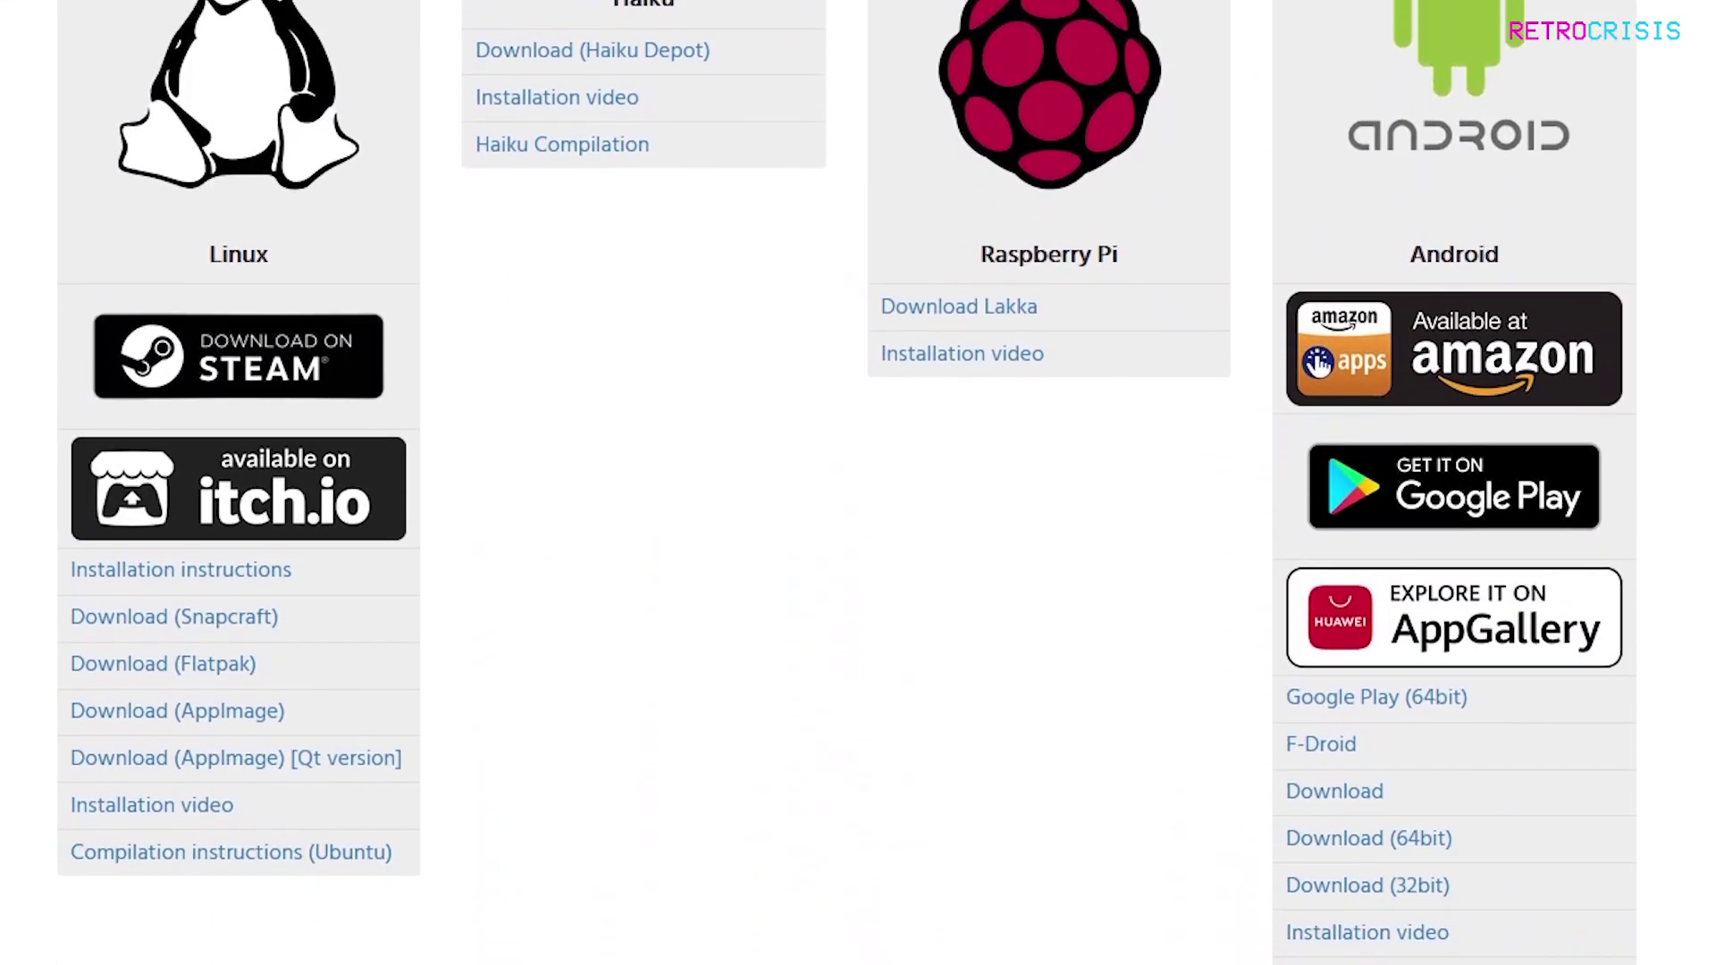
pyautogui.scroll(-10, 858, 483)
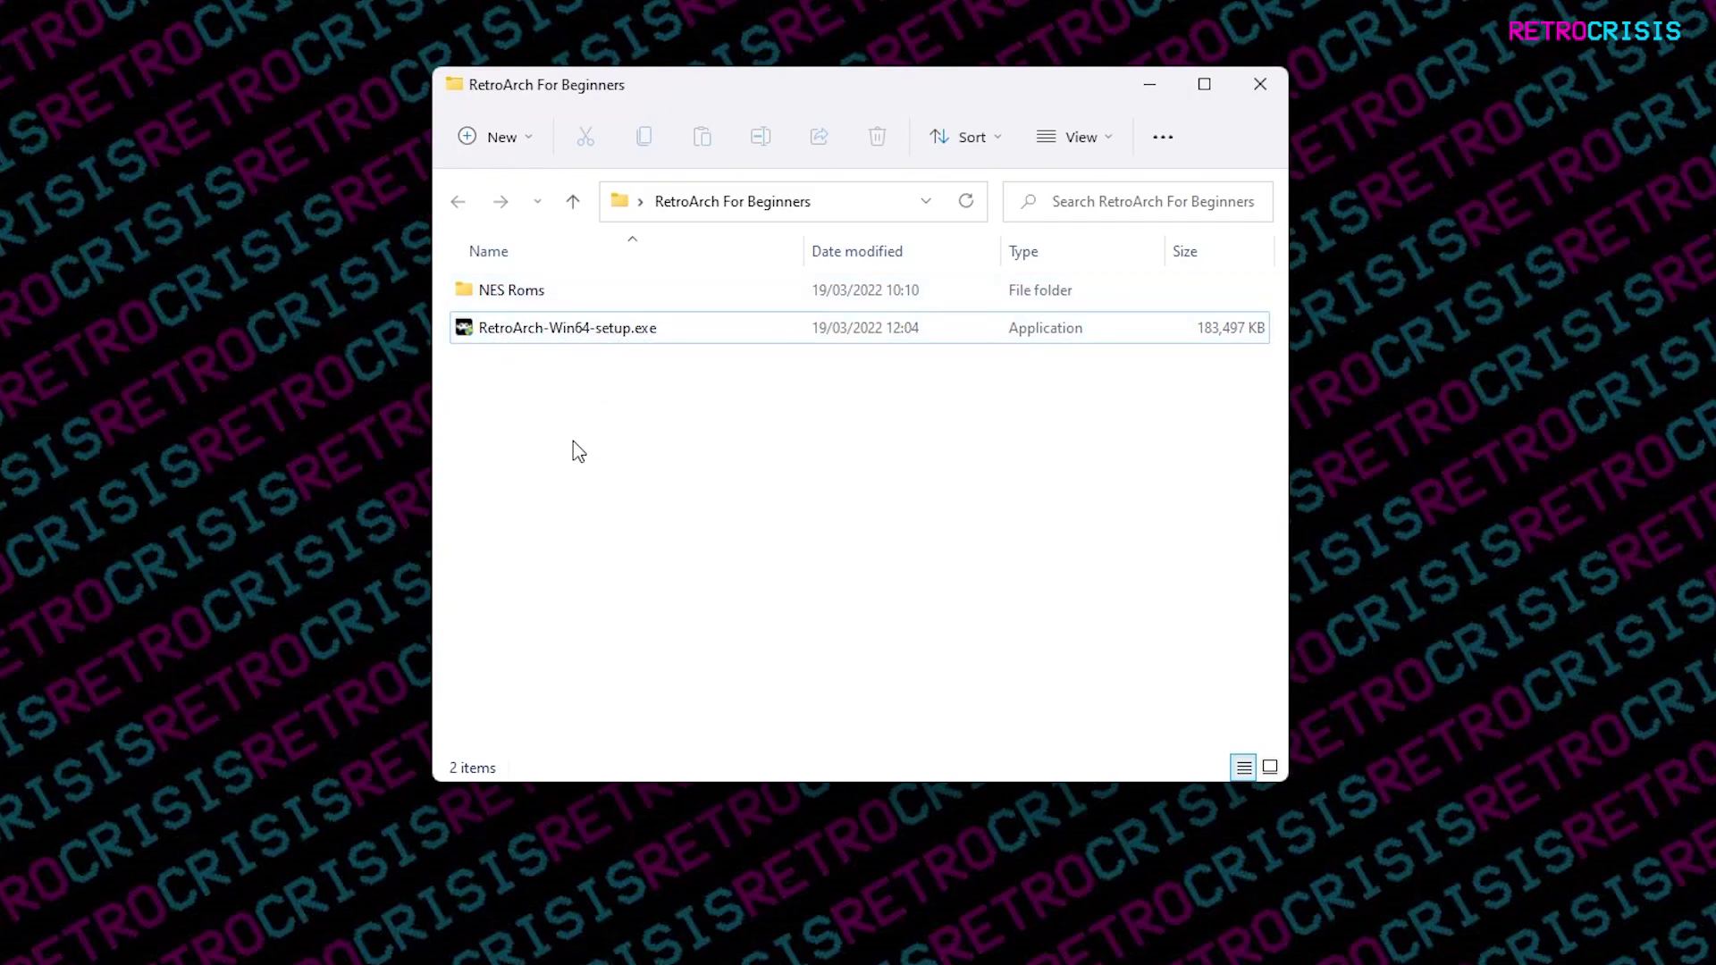
# Create a new folder named RetroArch inside the RetroArch For Beginners folder.
pyautogui.rightClick(554, 396)
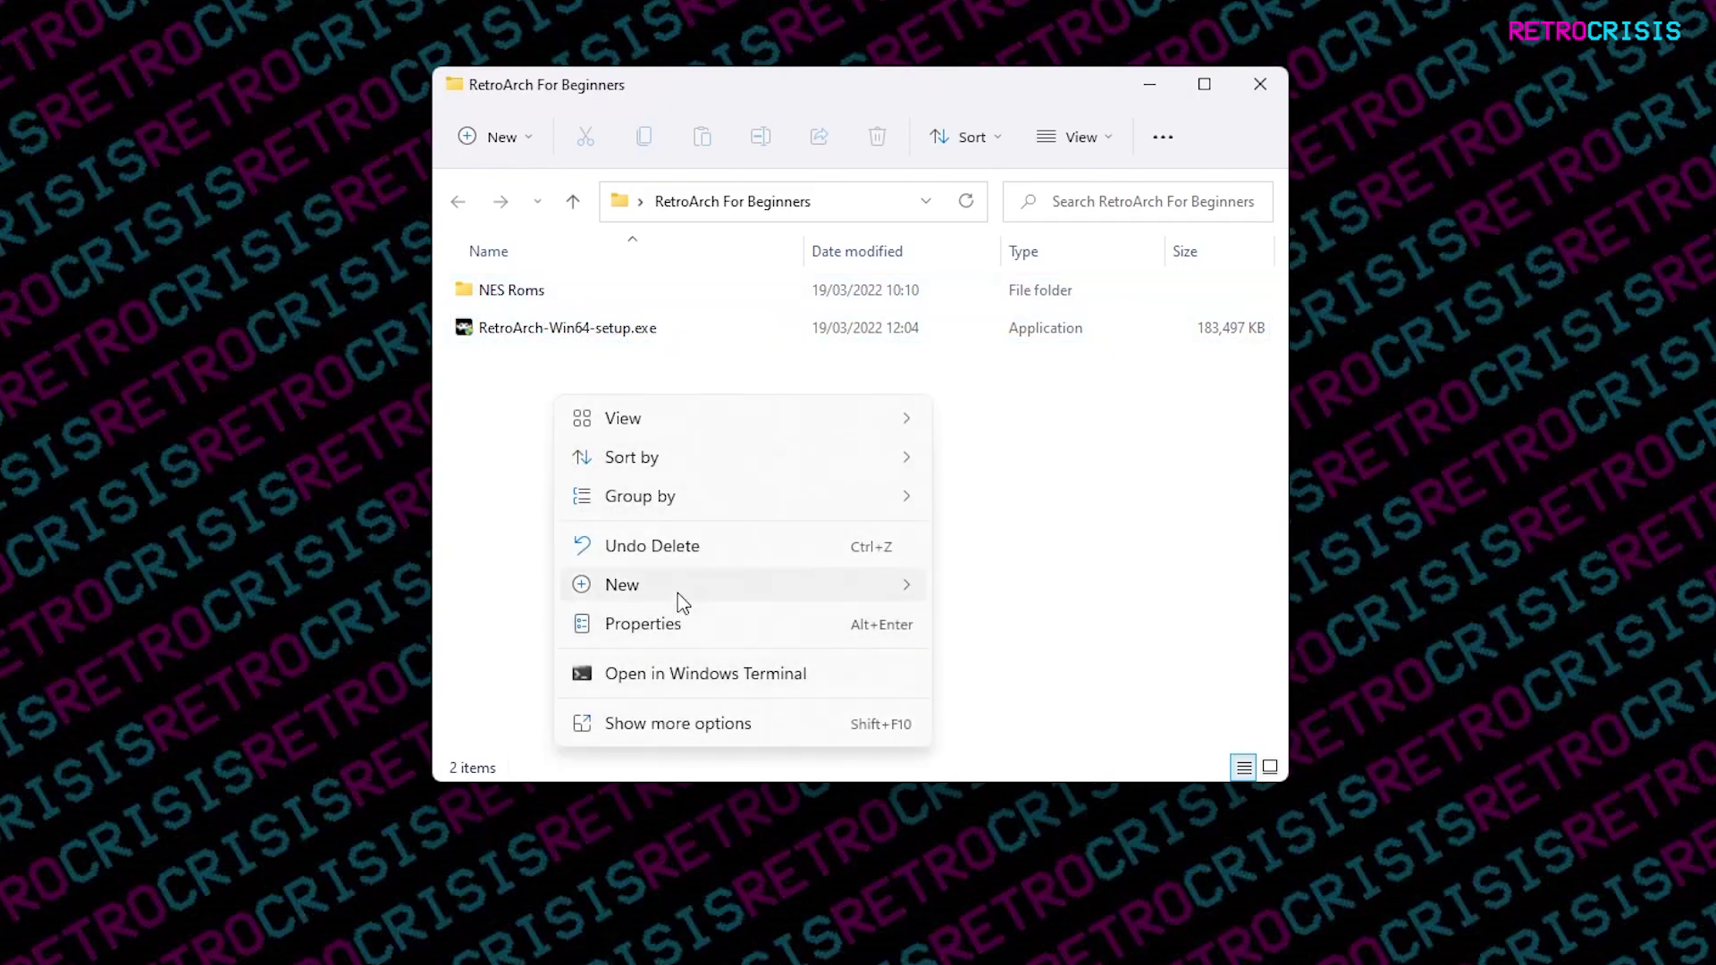
pyautogui.moveTo(679, 590)
pyautogui.click(1001, 588)
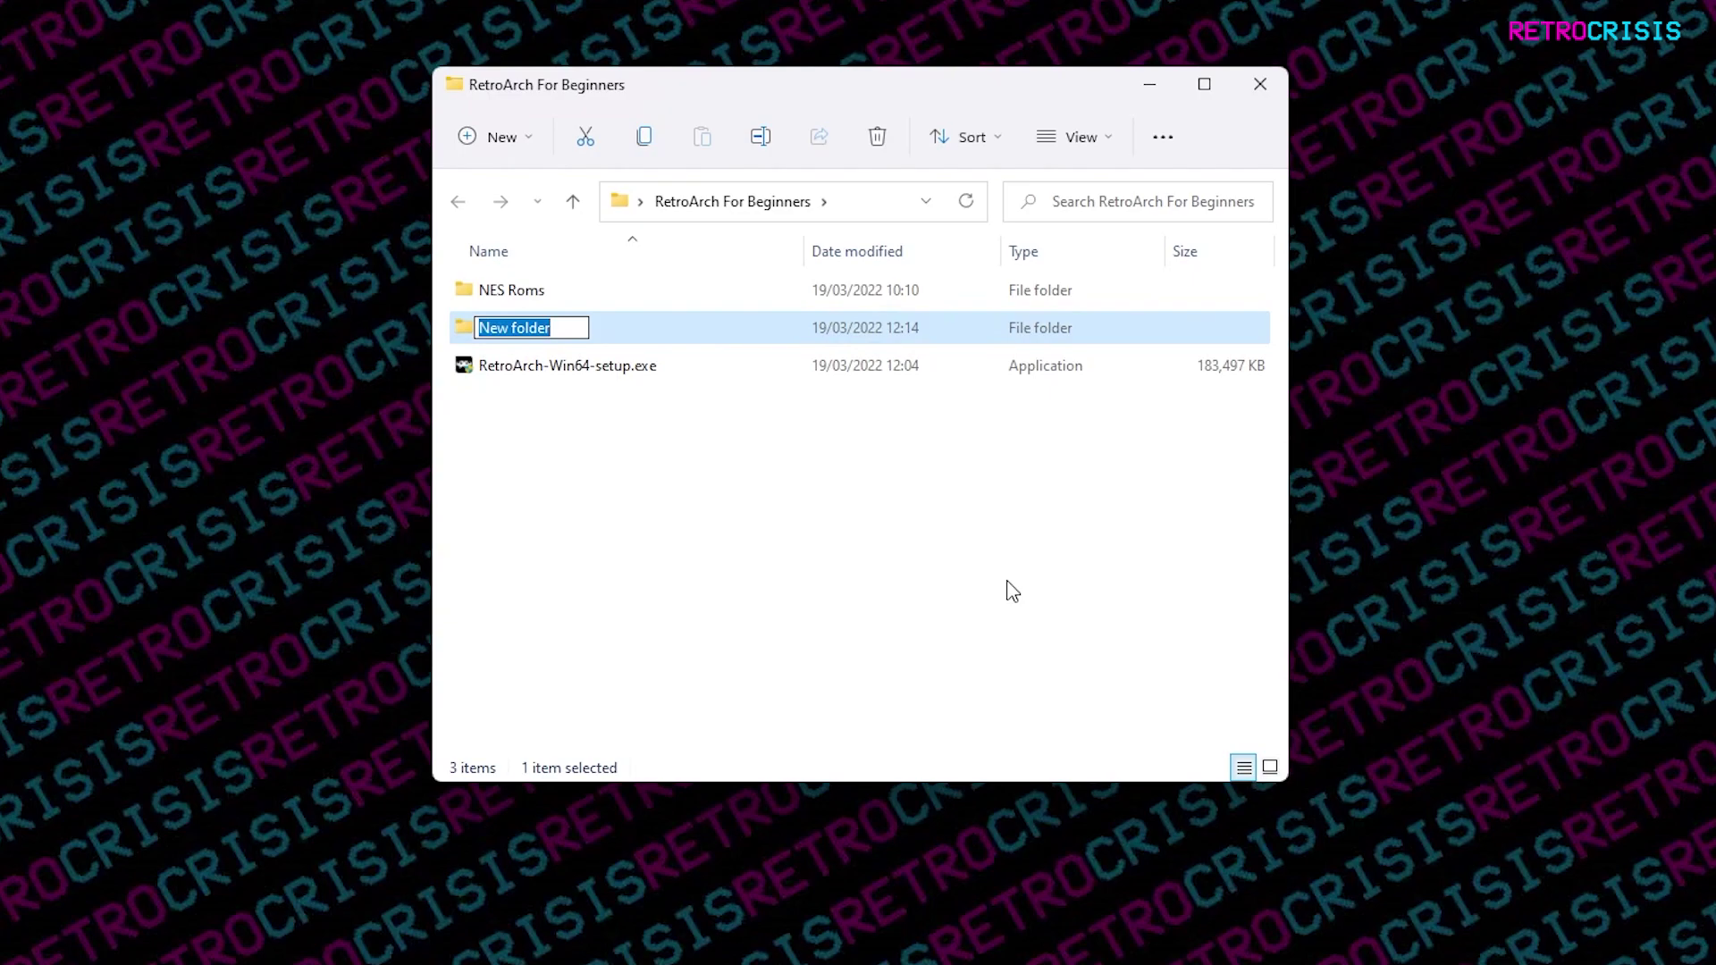
pyautogui.write('Retr')
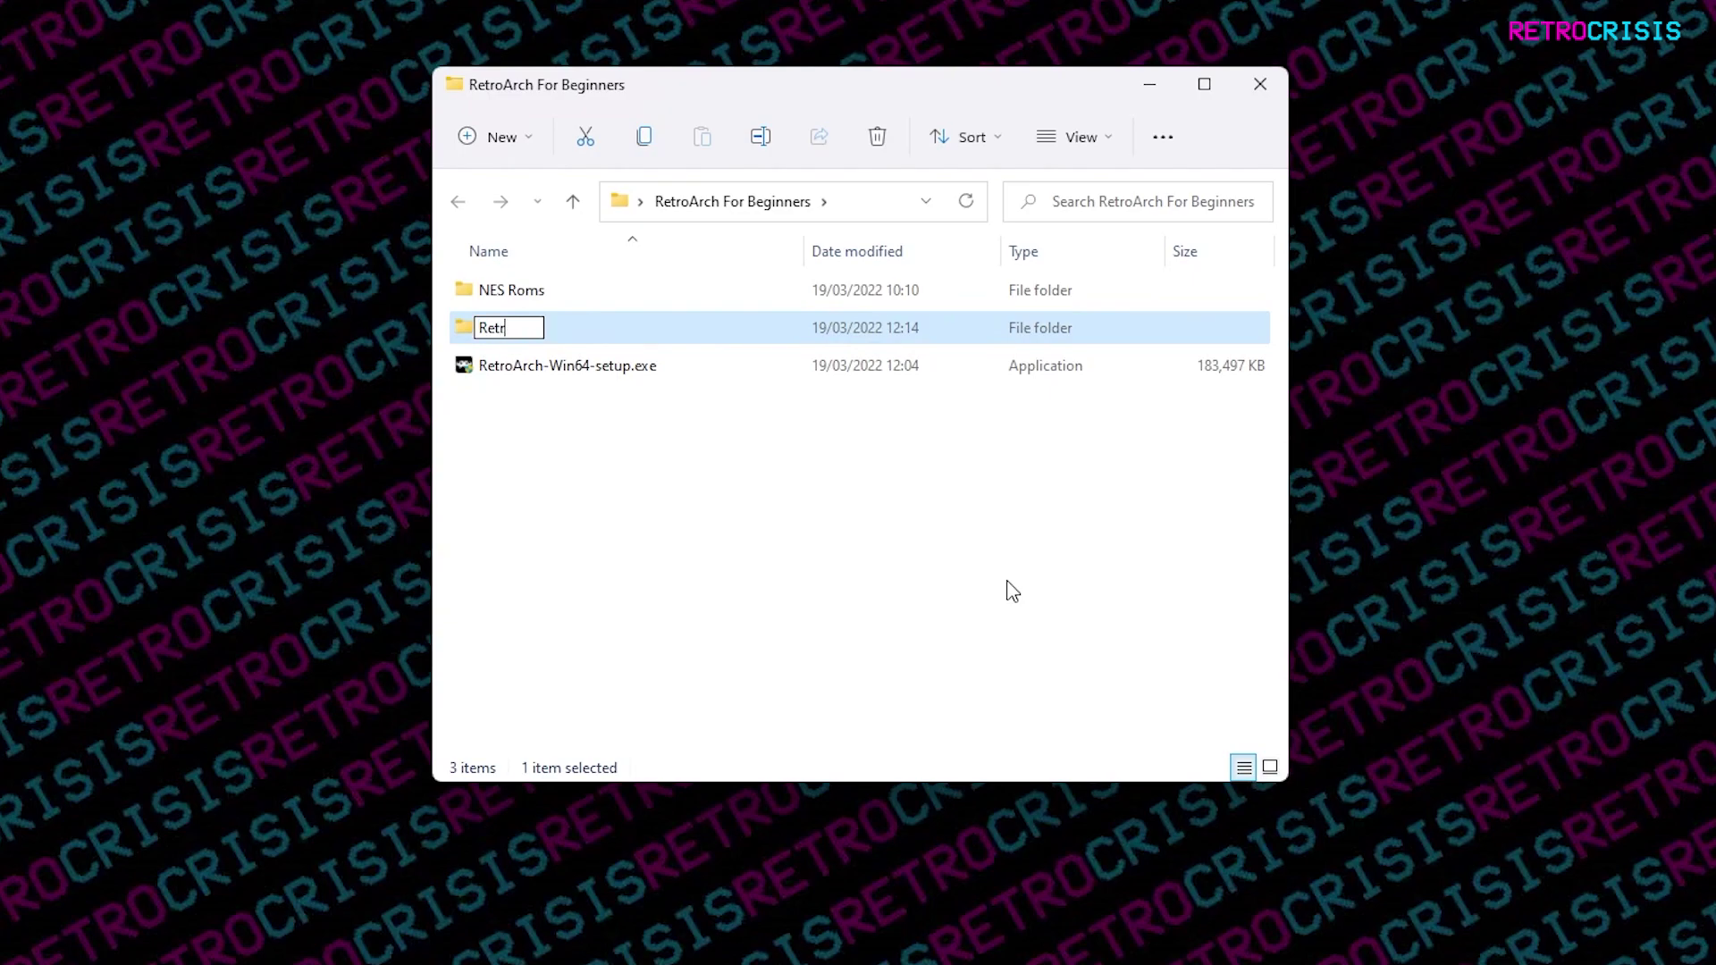
pyautogui.write('oArch')
pyautogui.click(1007, 582)
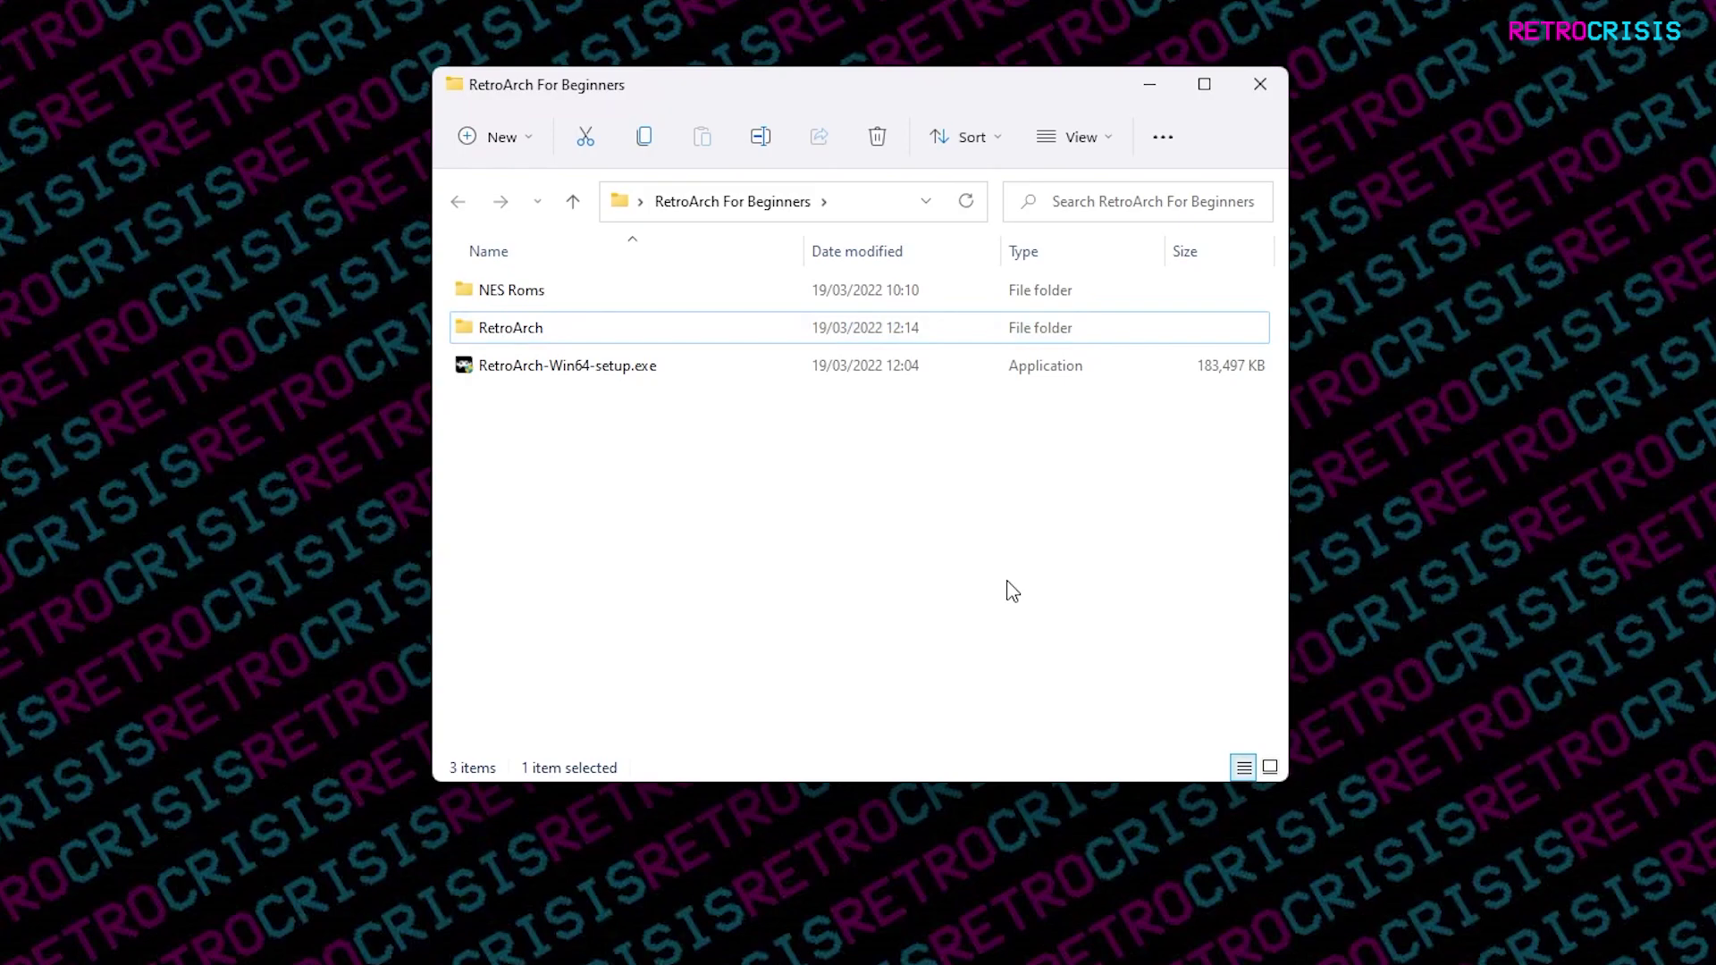
# Launch RetroArch-Win64-setup.exe and accept the license agreement.
pyautogui.doubleClick(551, 373)
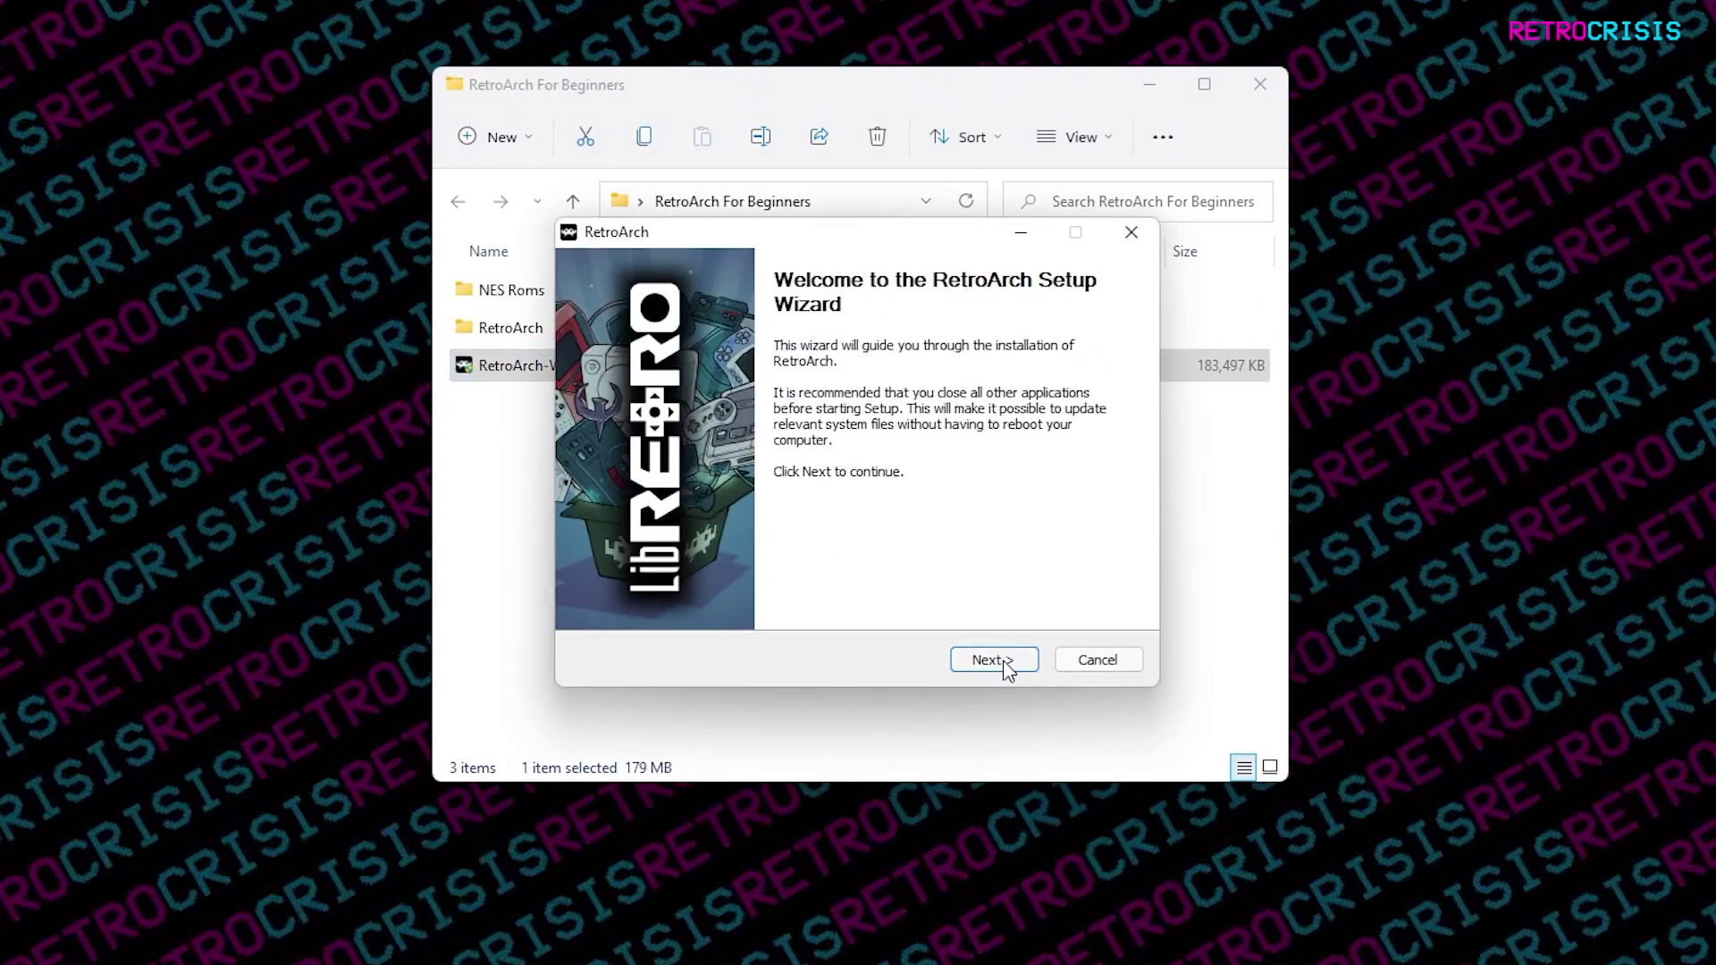
pyautogui.click(1001, 661)
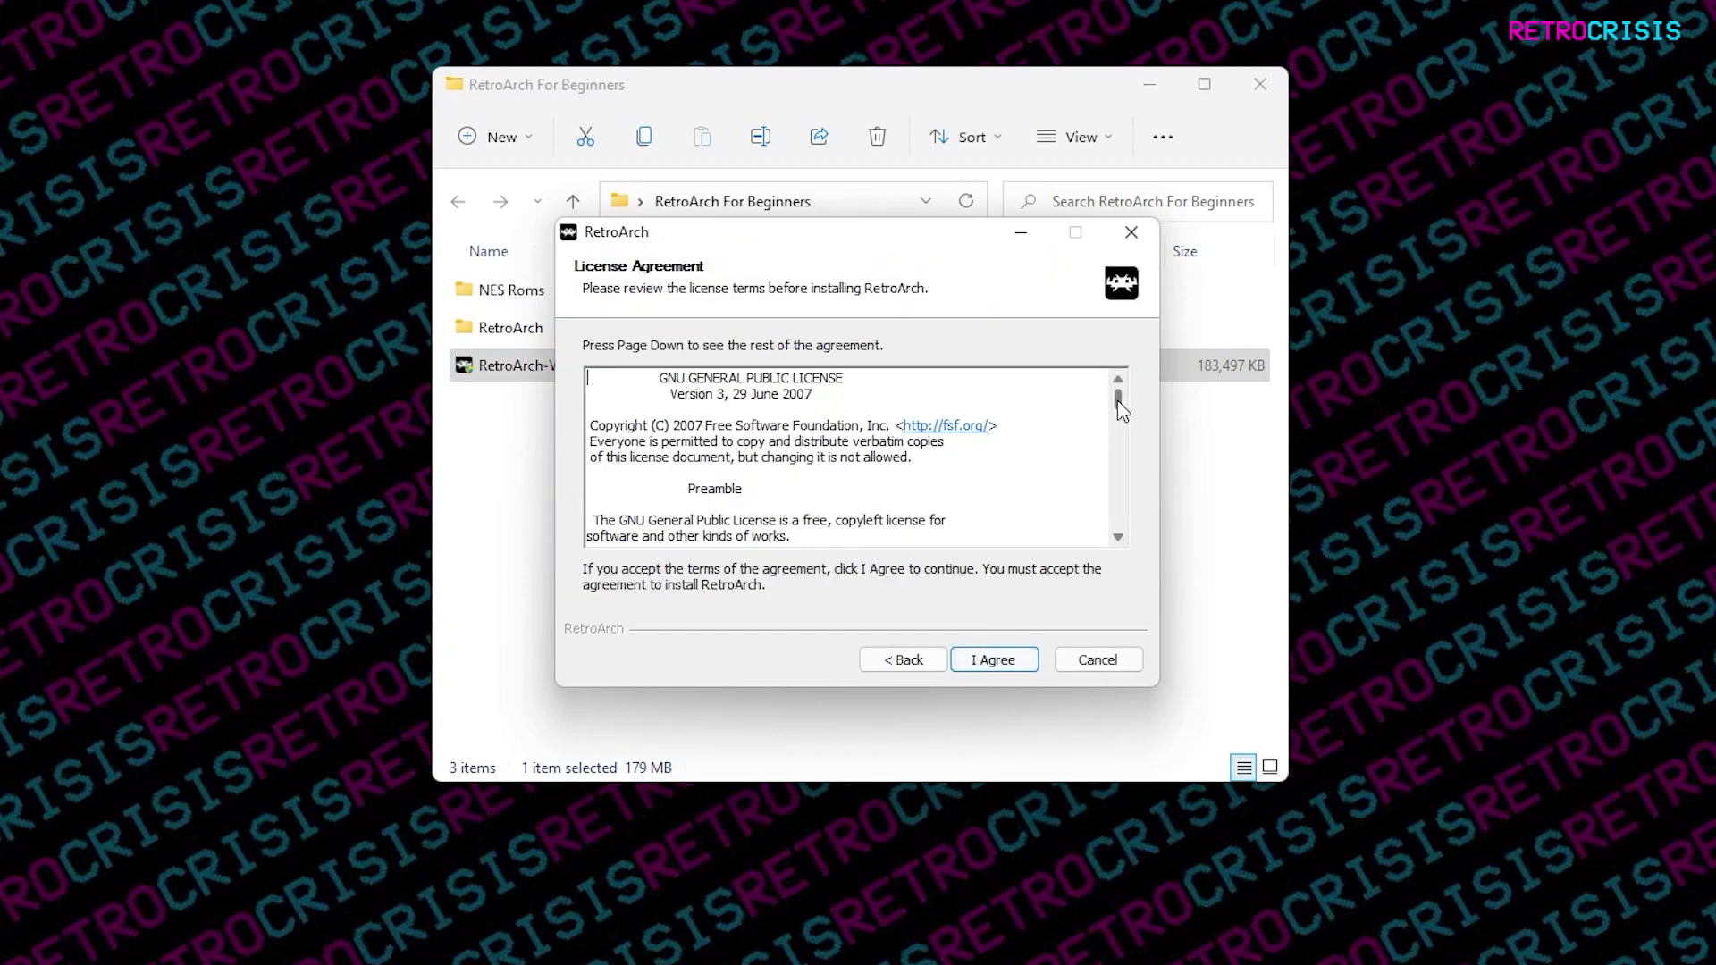
pyautogui.moveTo(1118, 398); pyautogui.dragTo(1121, 527)
pyautogui.click(1026, 663)
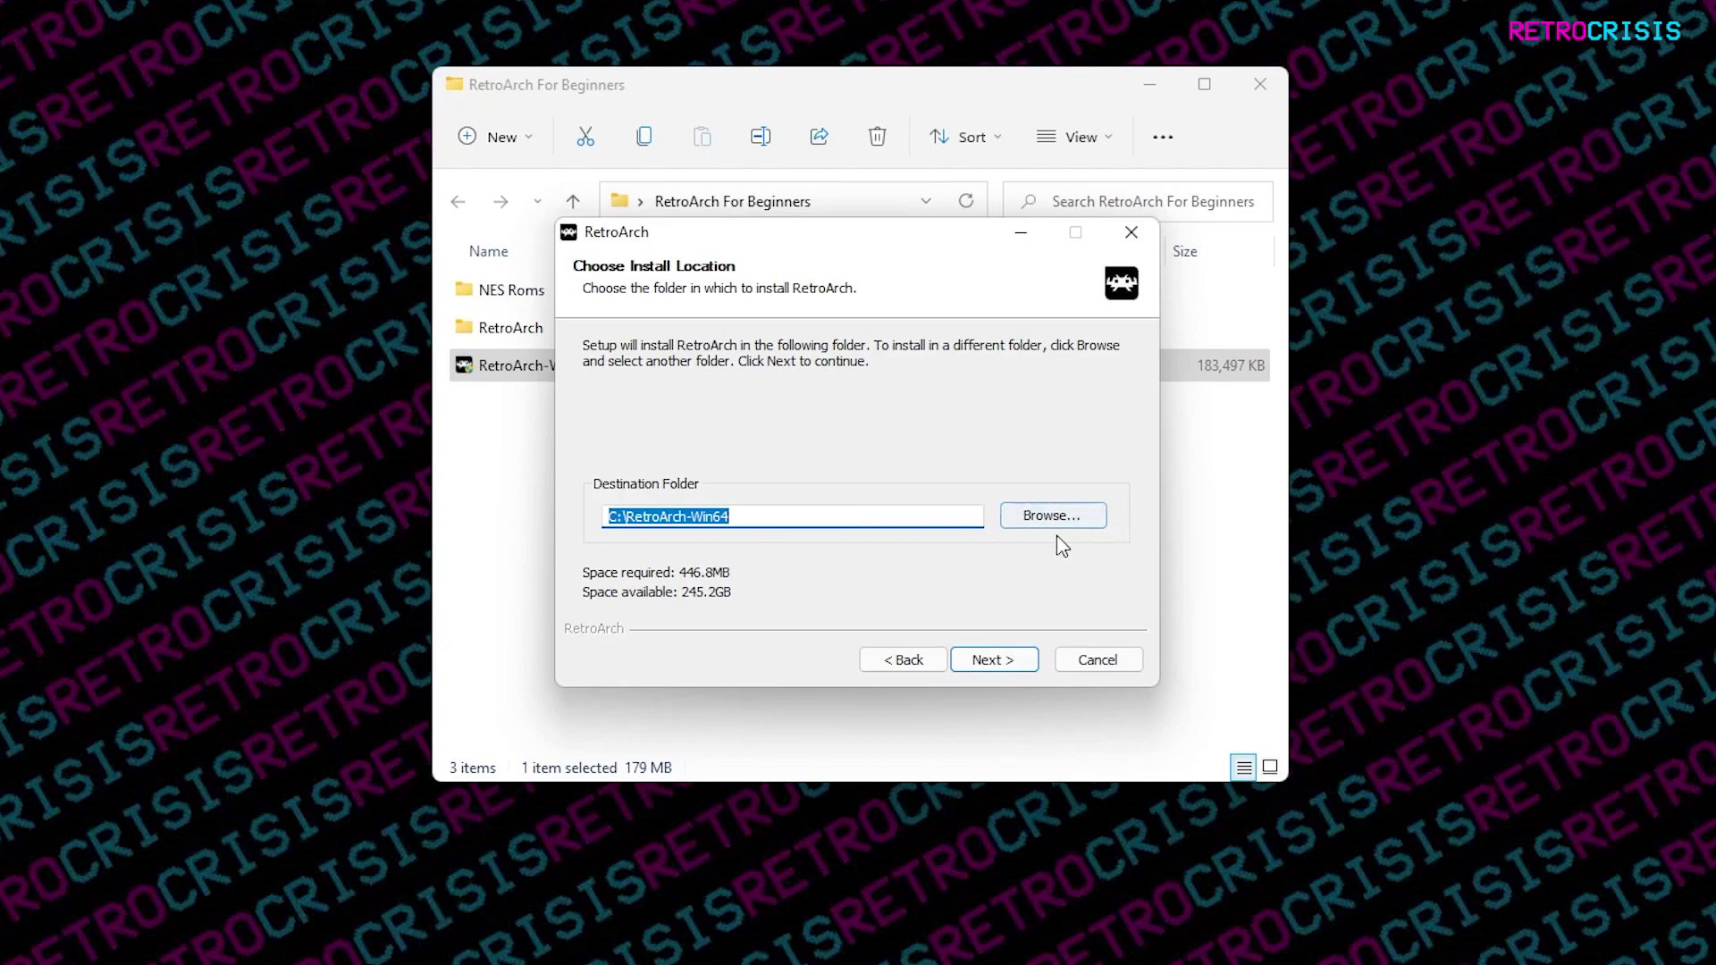
# Set the install destination to the new RetroArch folder inside RetroArch For Beginners.
pyautogui.moveTo(872, 235); pyautogui.dragTo(1081, 424)
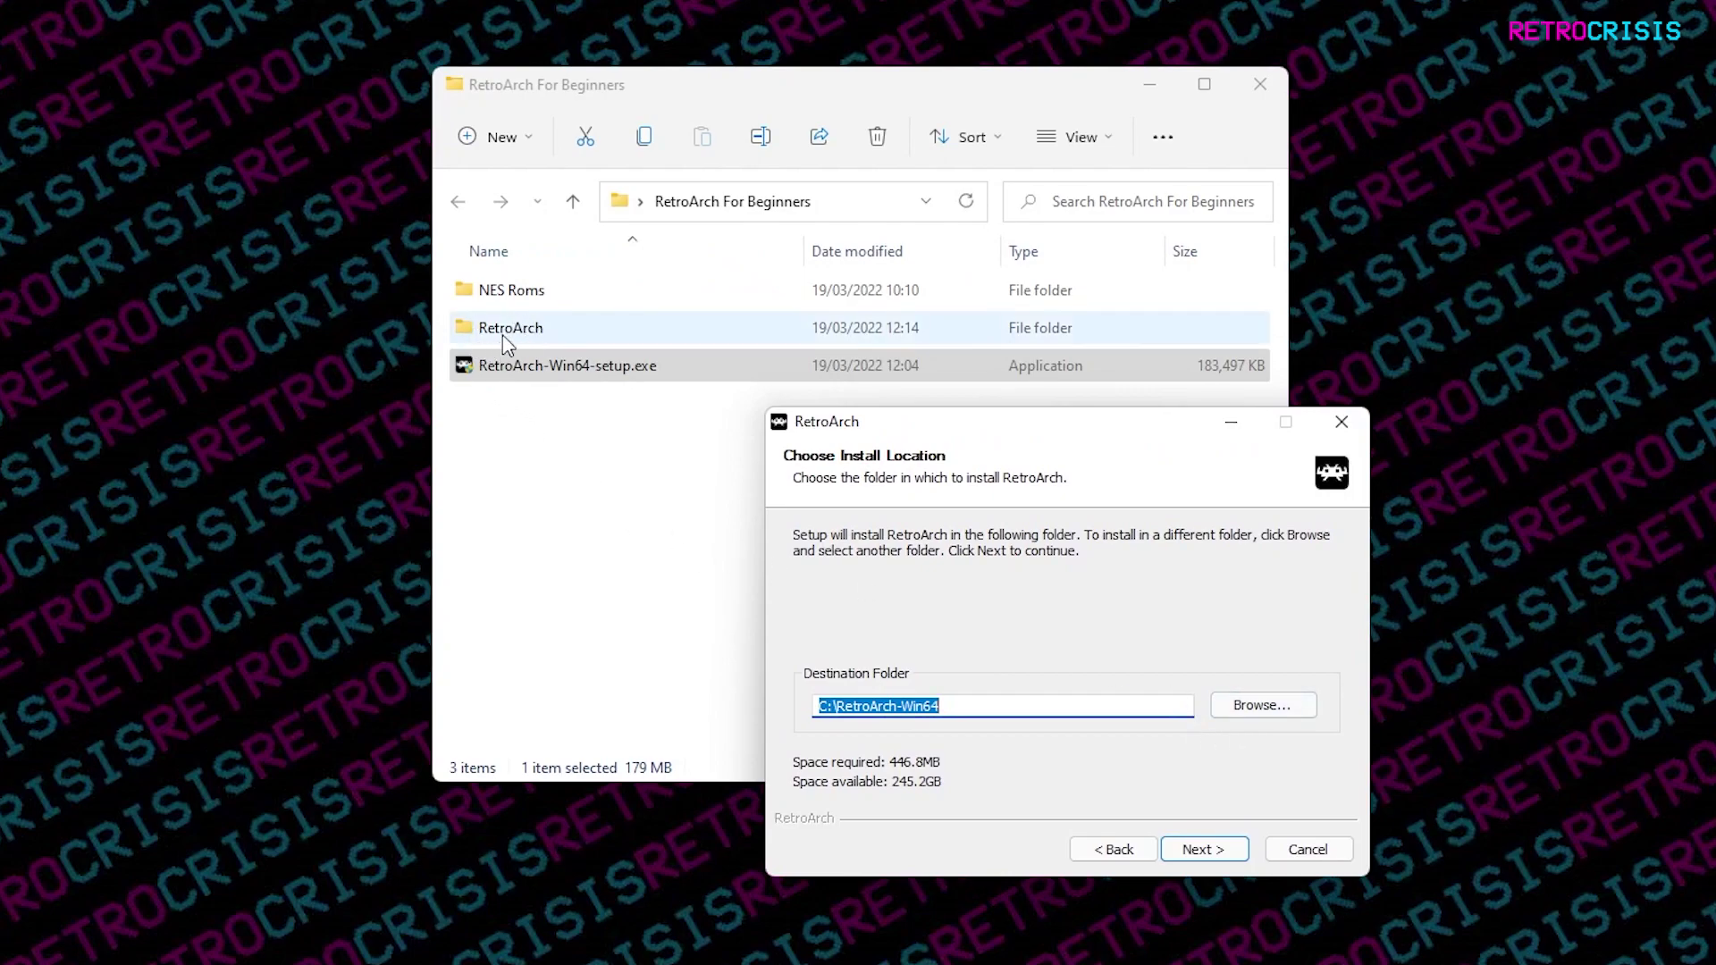
pyautogui.moveTo(525, 340); pyautogui.dragTo(1001, 706)
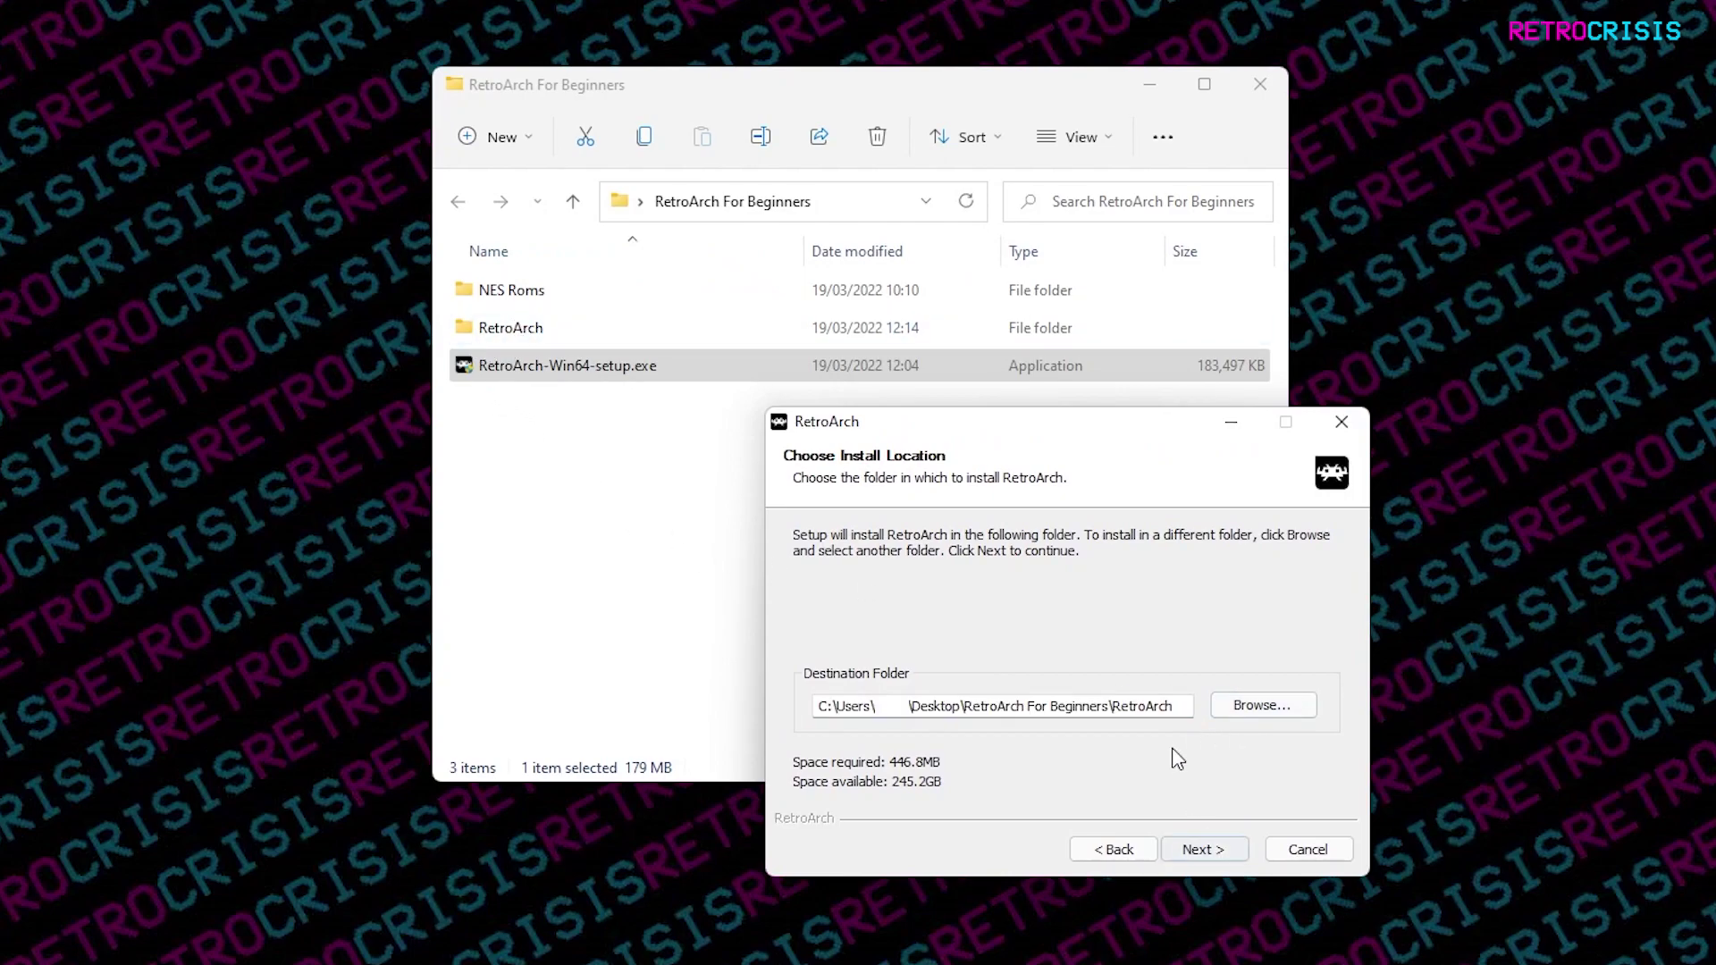
pyautogui.click(1200, 851)
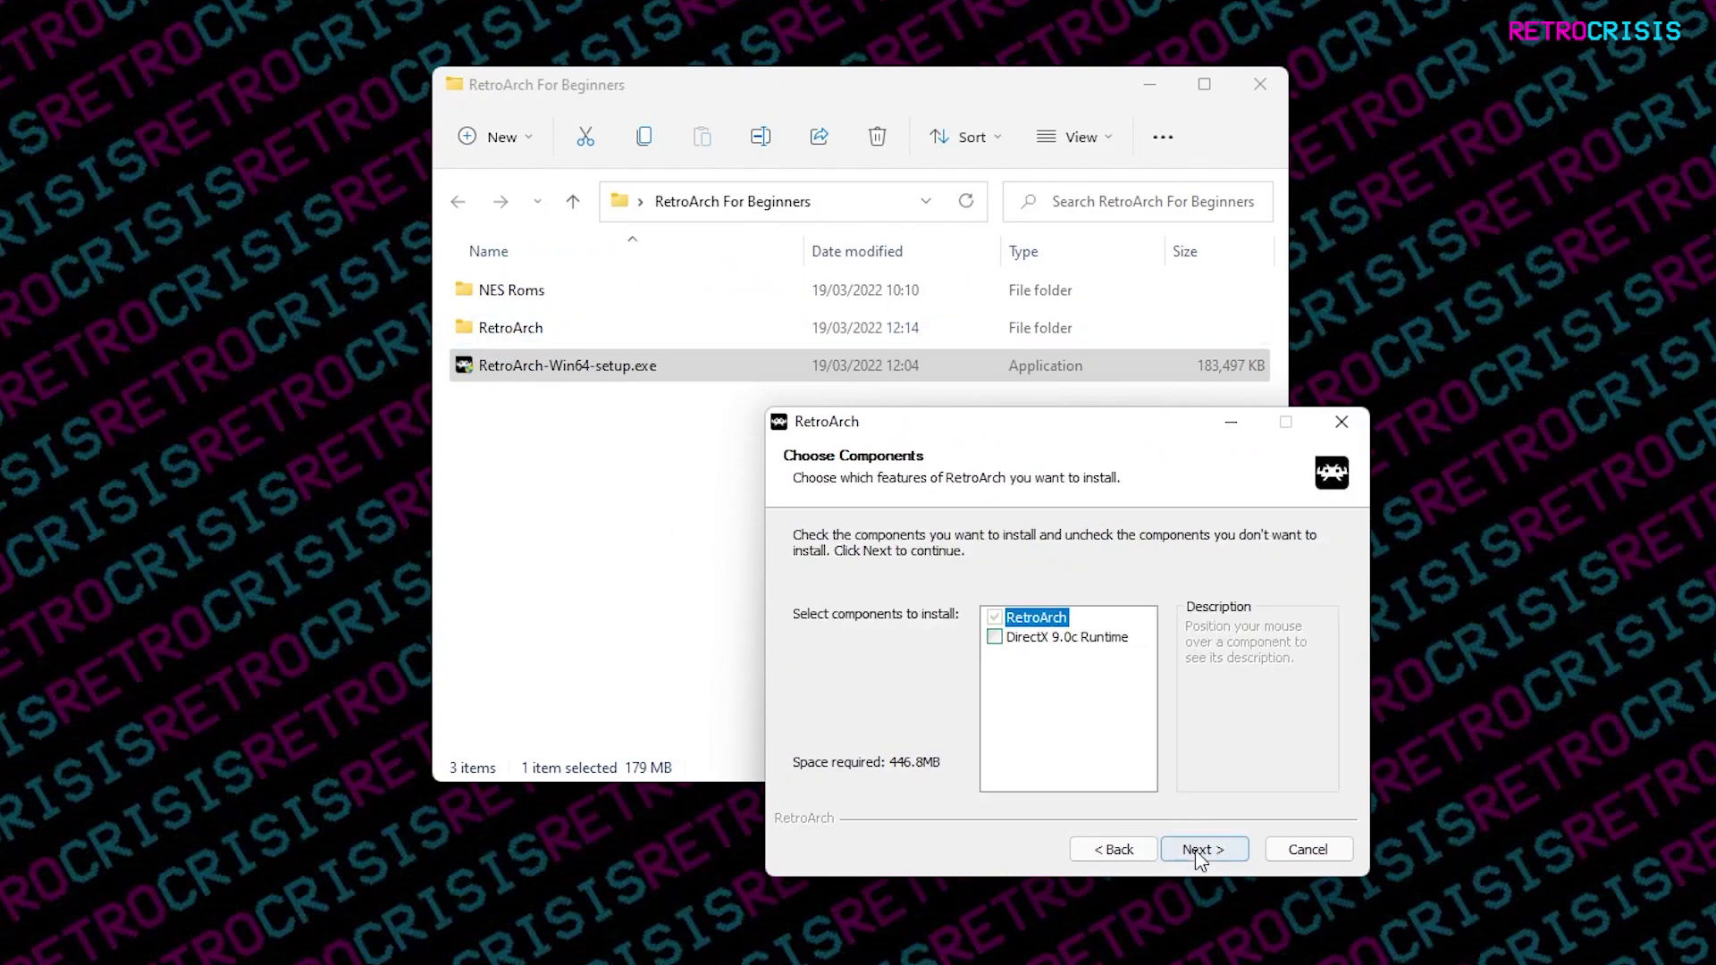
# Include the DirectX 9.0c Runtime component and start the RetroArch installation.
pyautogui.click(998, 640)
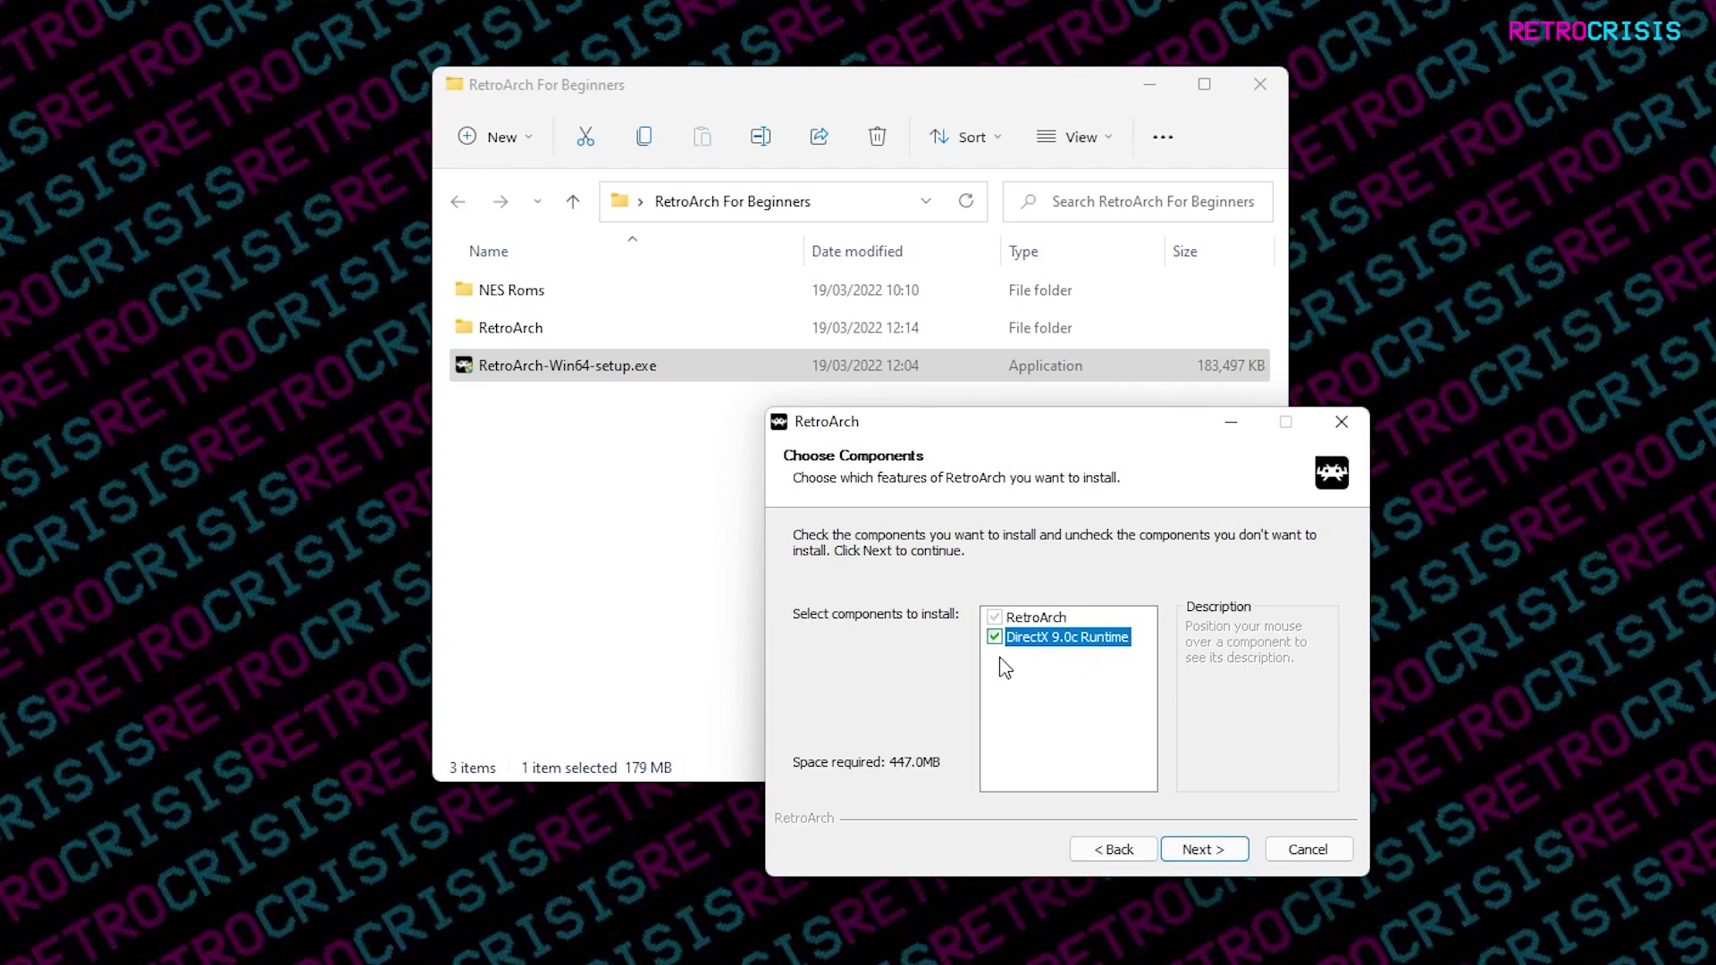
pyautogui.click(1217, 850)
pyautogui.click(1203, 850)
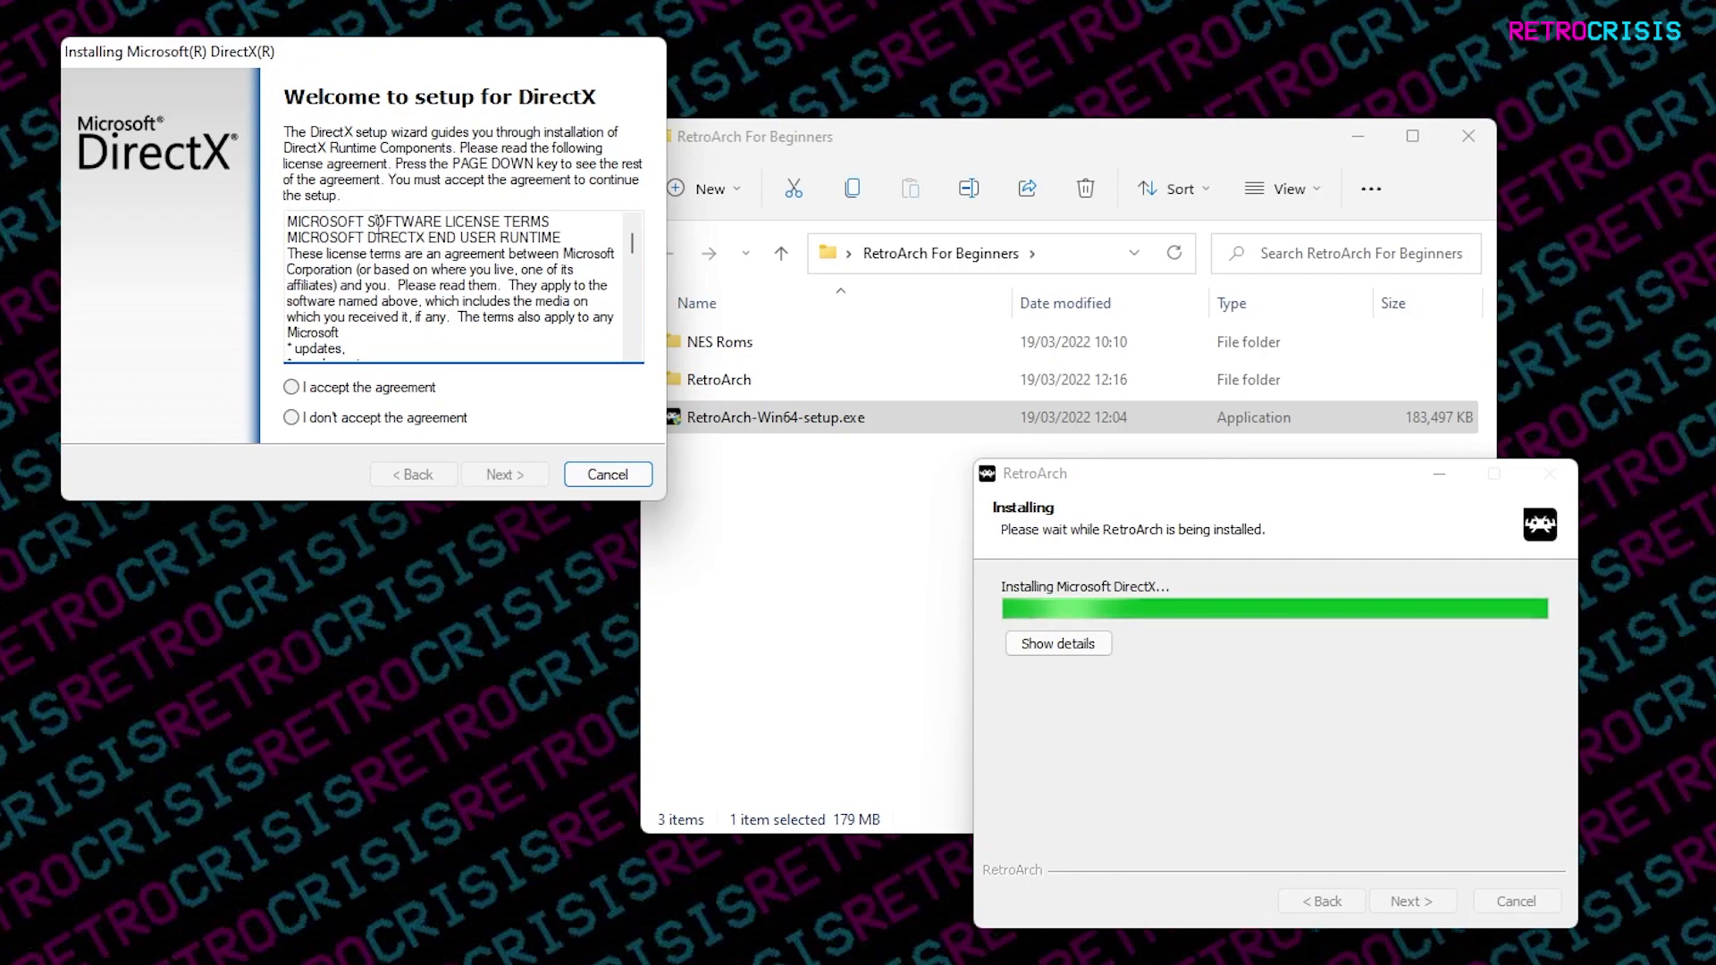
# Complete the DirectX setup without the Bing Bar and close the finished RetroArch setup wizard.
pyautogui.click(339, 390)
pyautogui.click(539, 474)
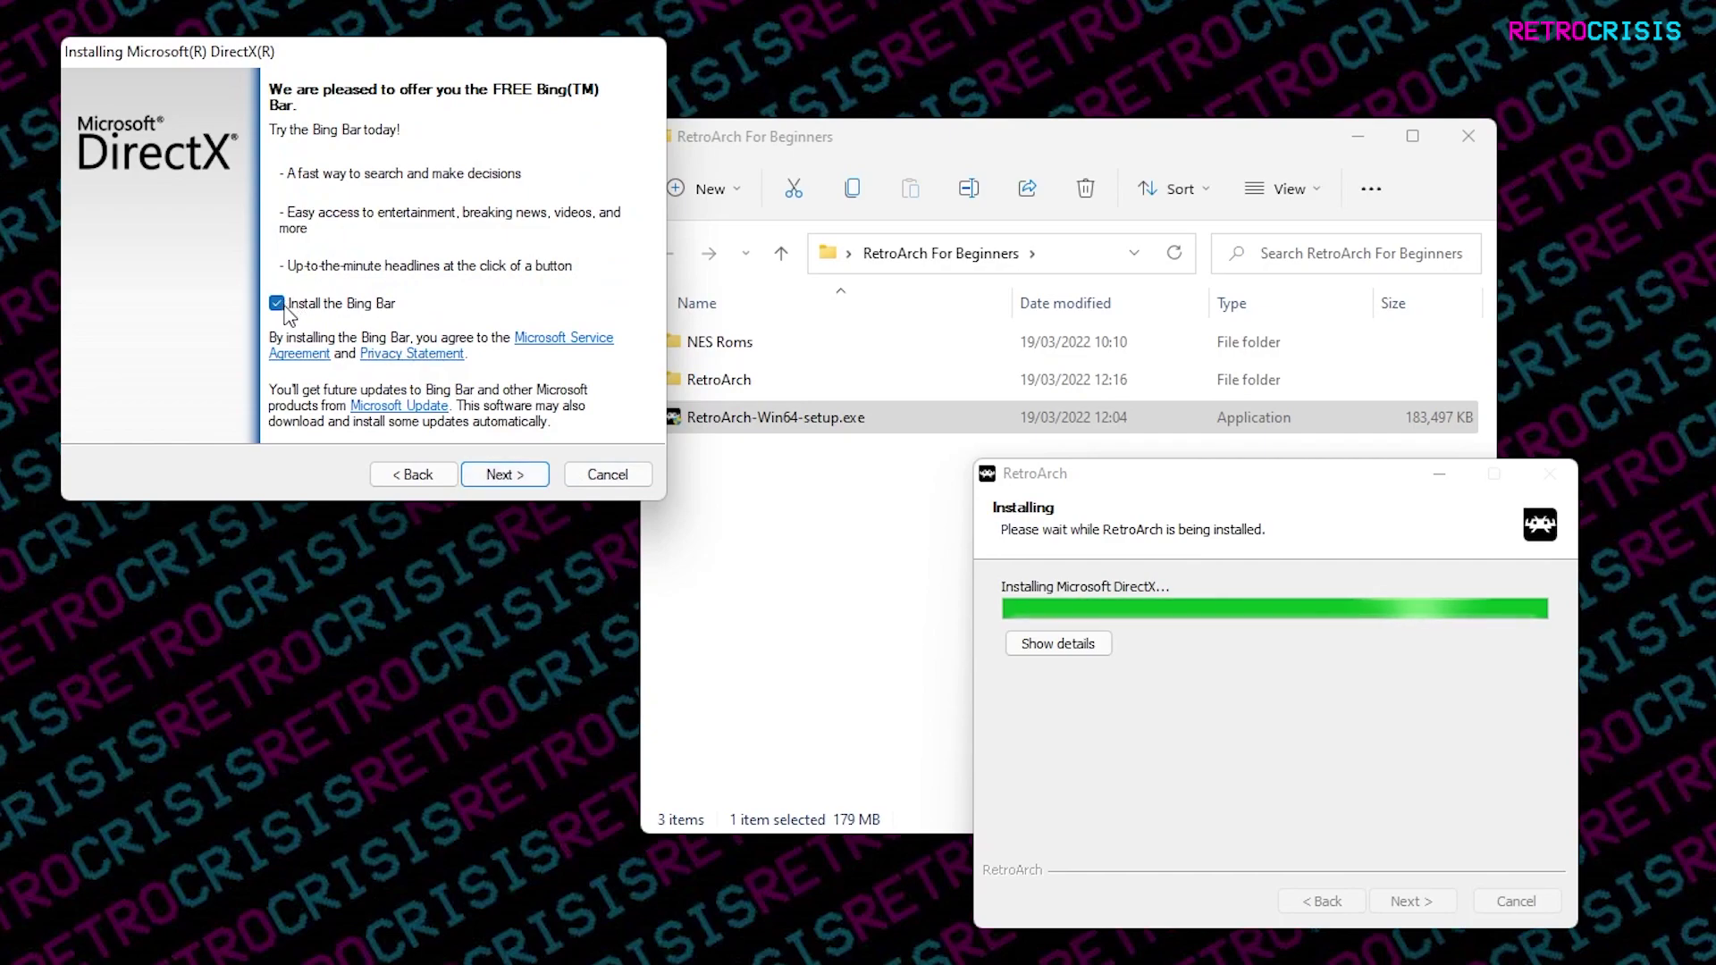
pyautogui.click(358, 305)
pyautogui.click(505, 474)
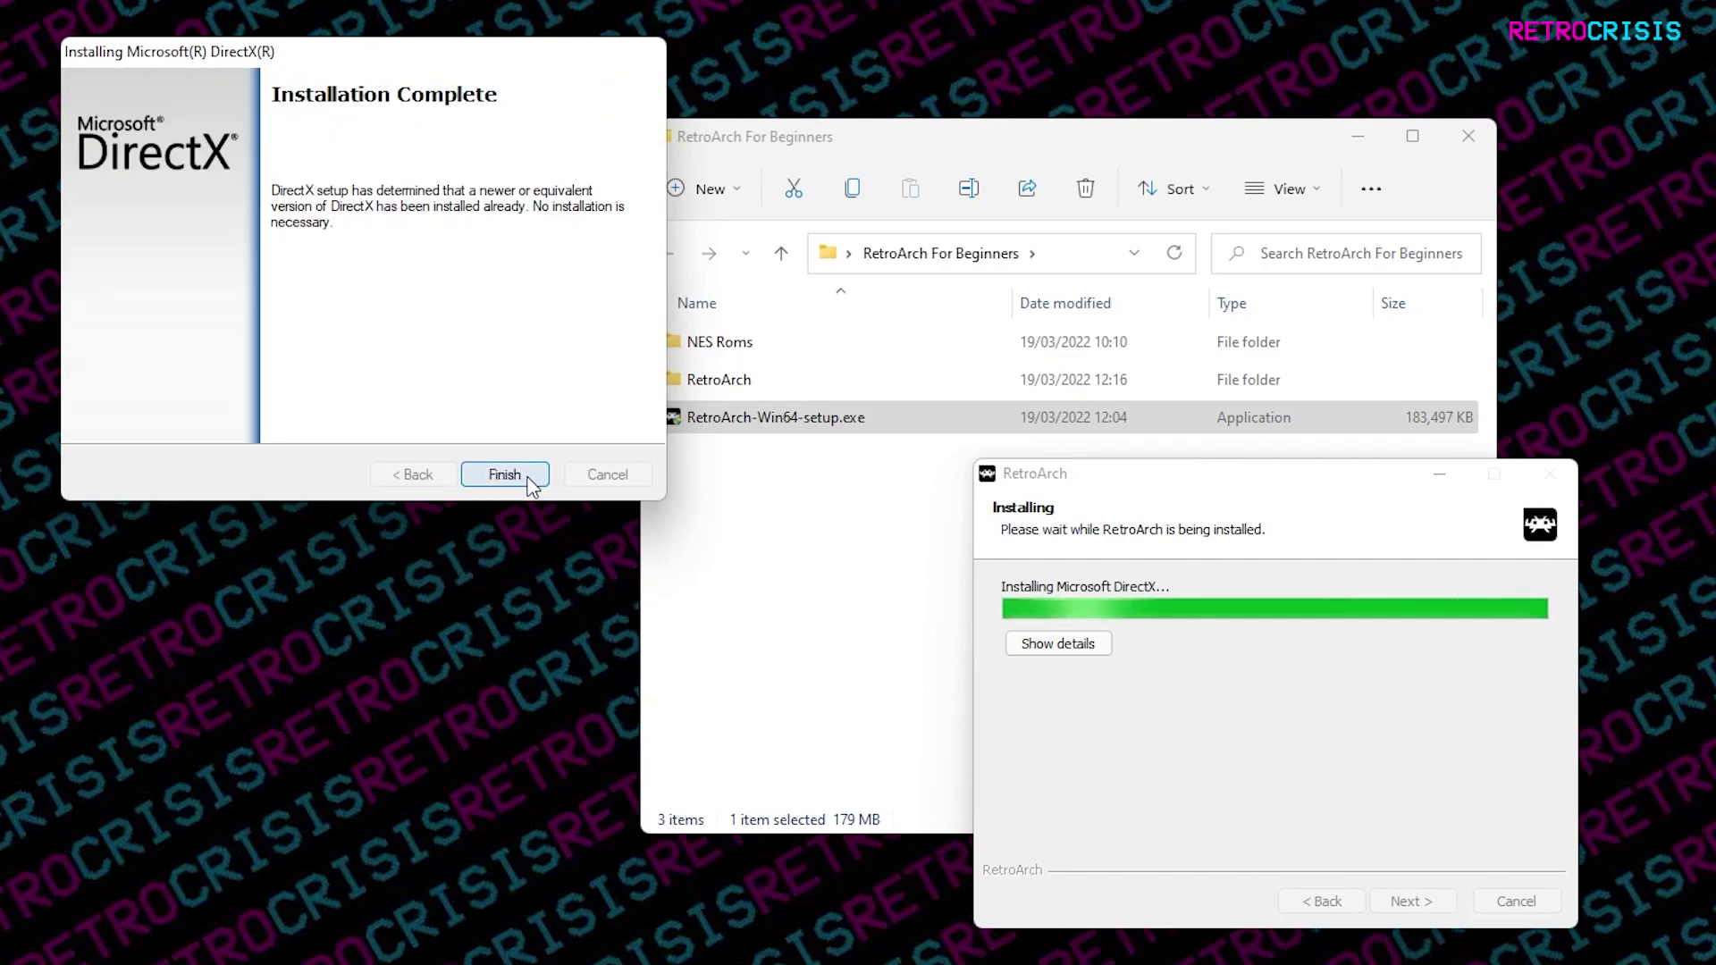
pyautogui.click(529, 480)
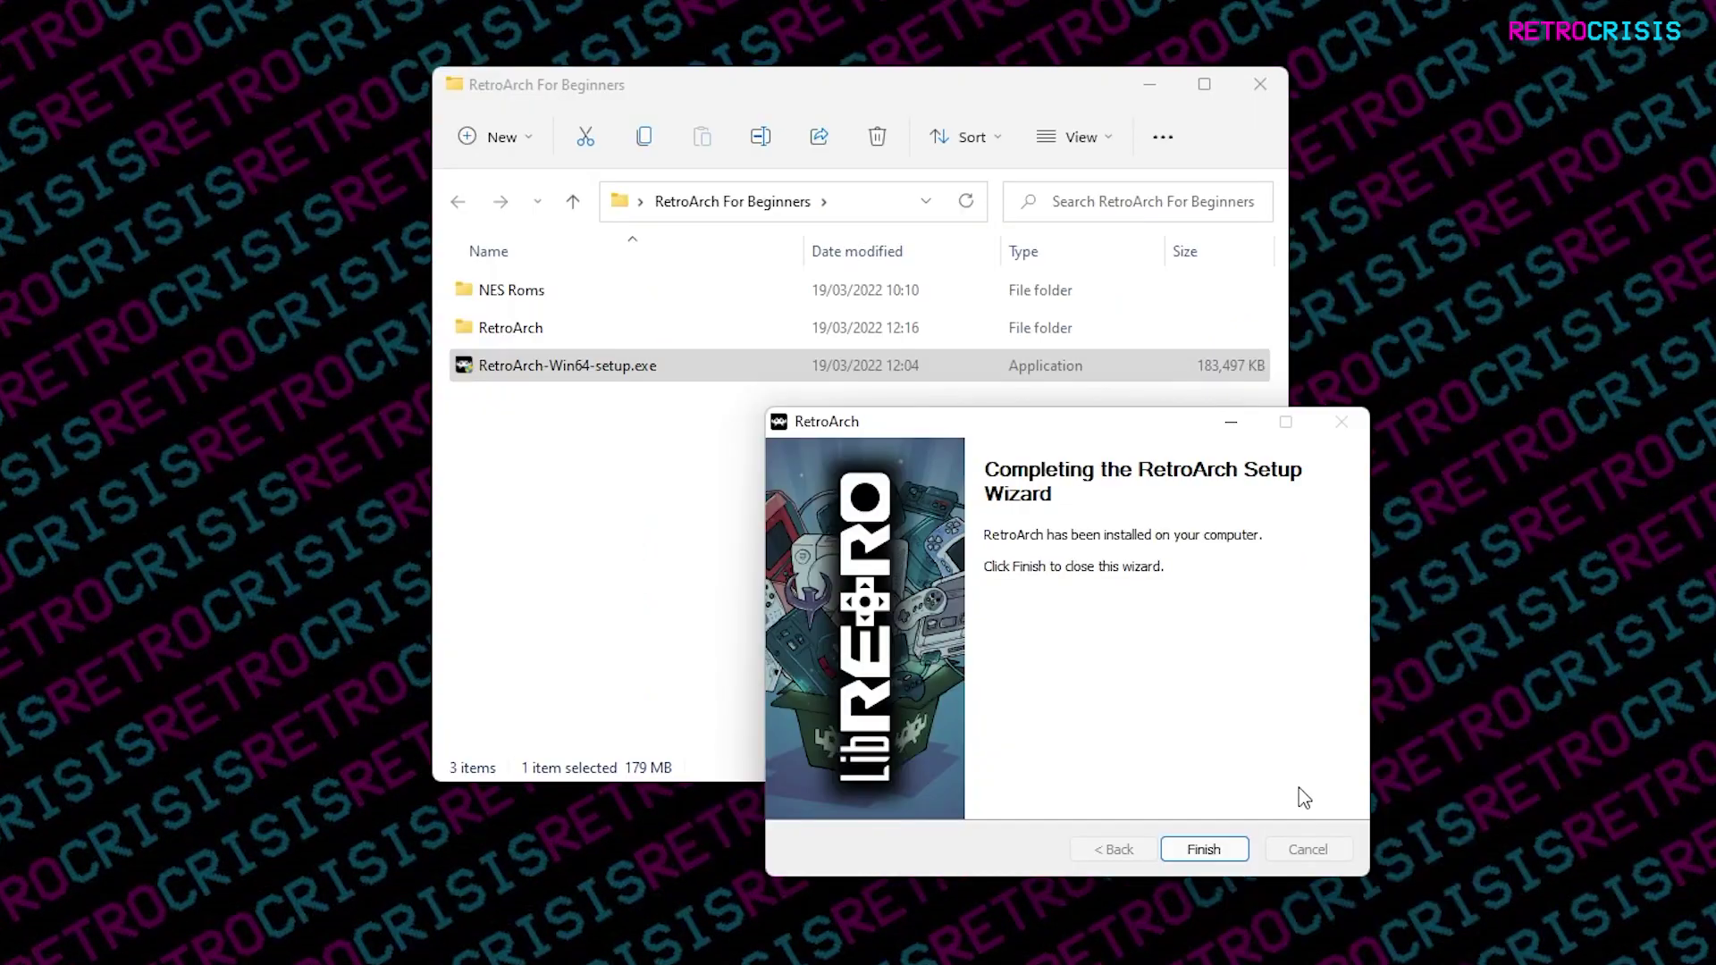
pyautogui.click(1225, 855)
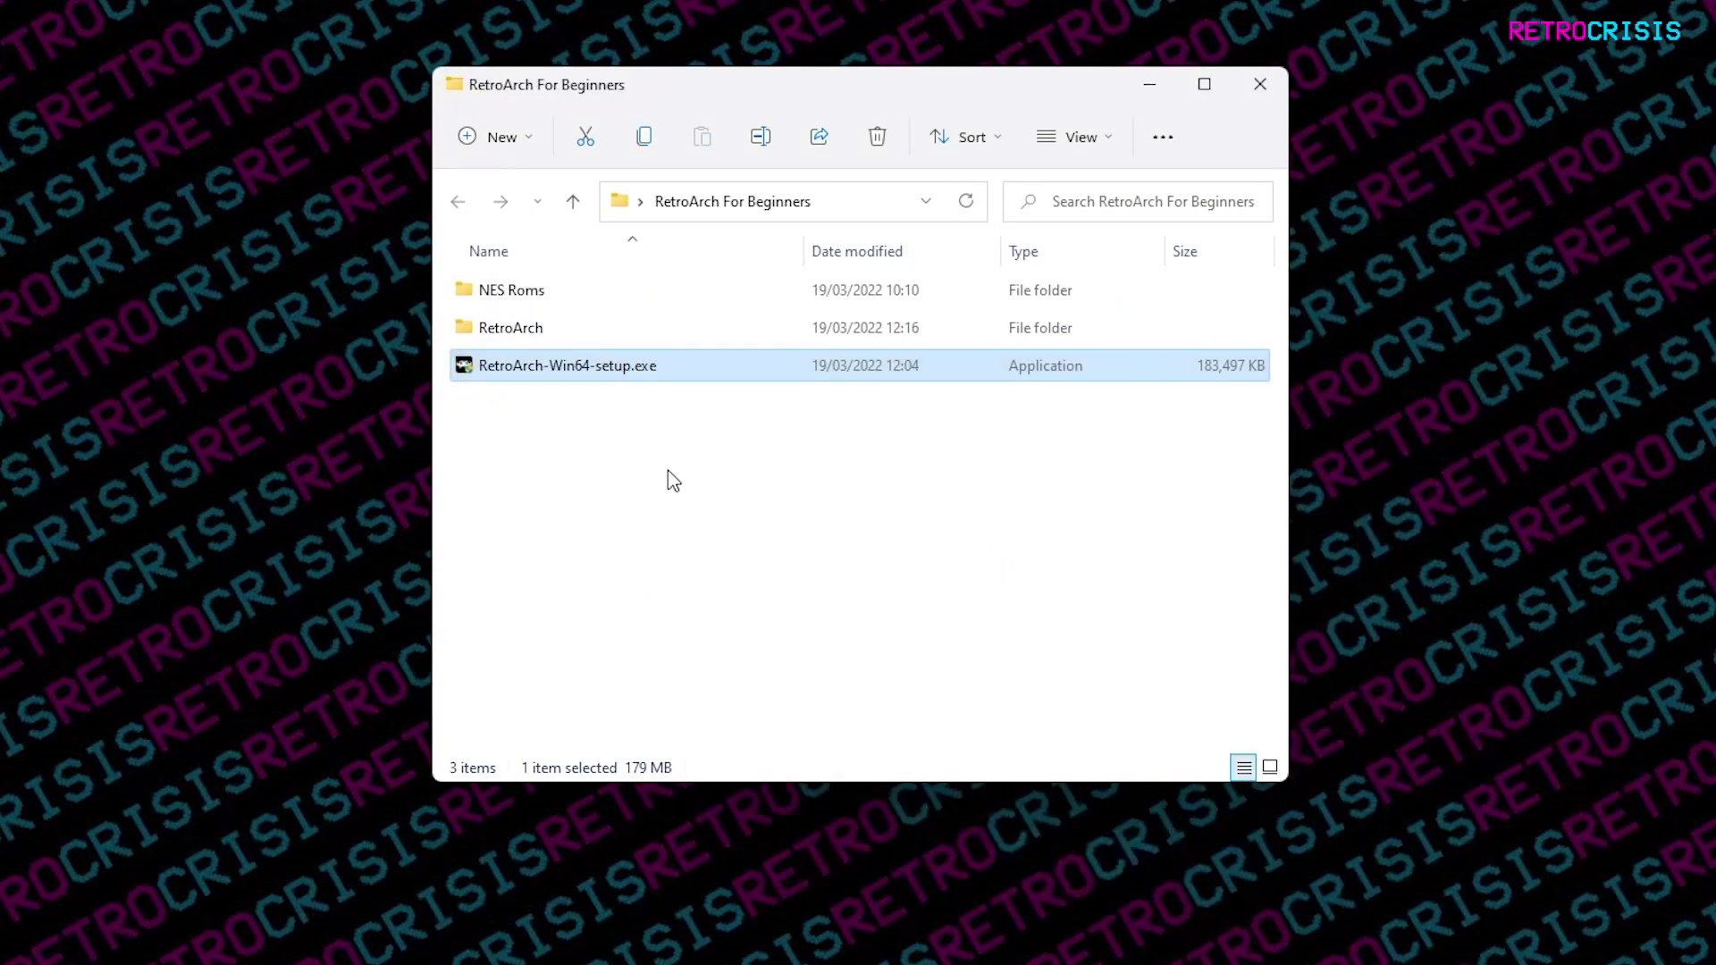
# Open the RetroArch folder and look through the installed files.
pyautogui.doubleClick(525, 333)
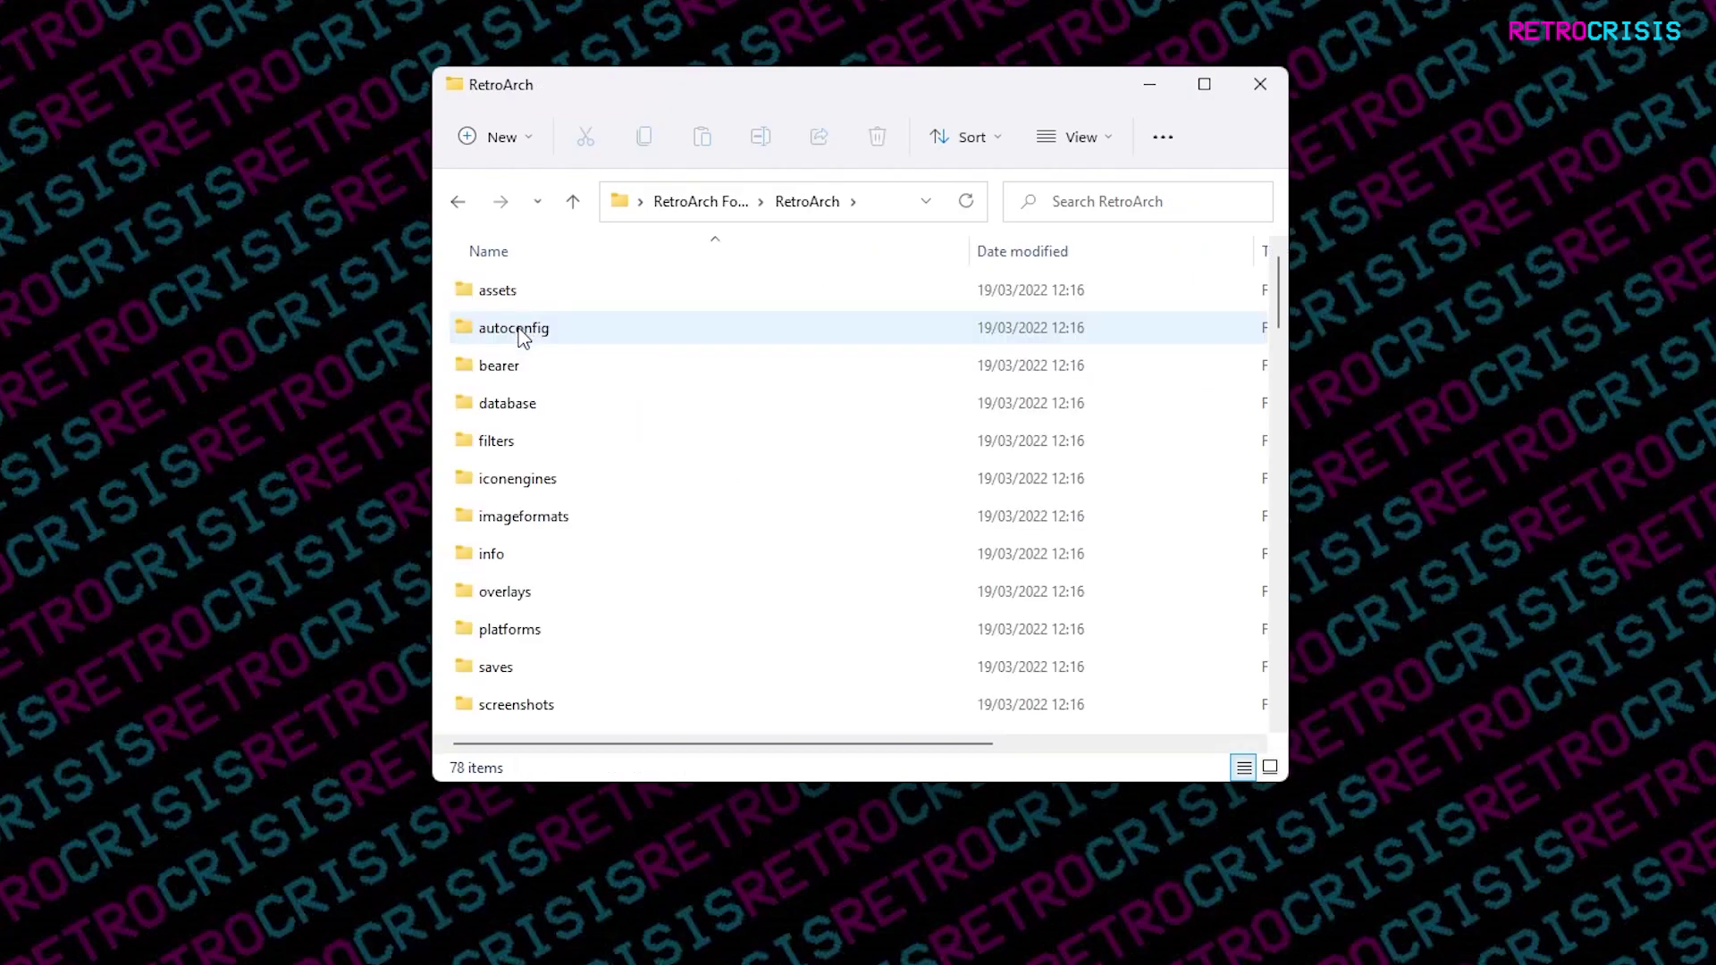
pyautogui.scroll(-10, 763, 501)
pyautogui.scroll(15, 763, 500)
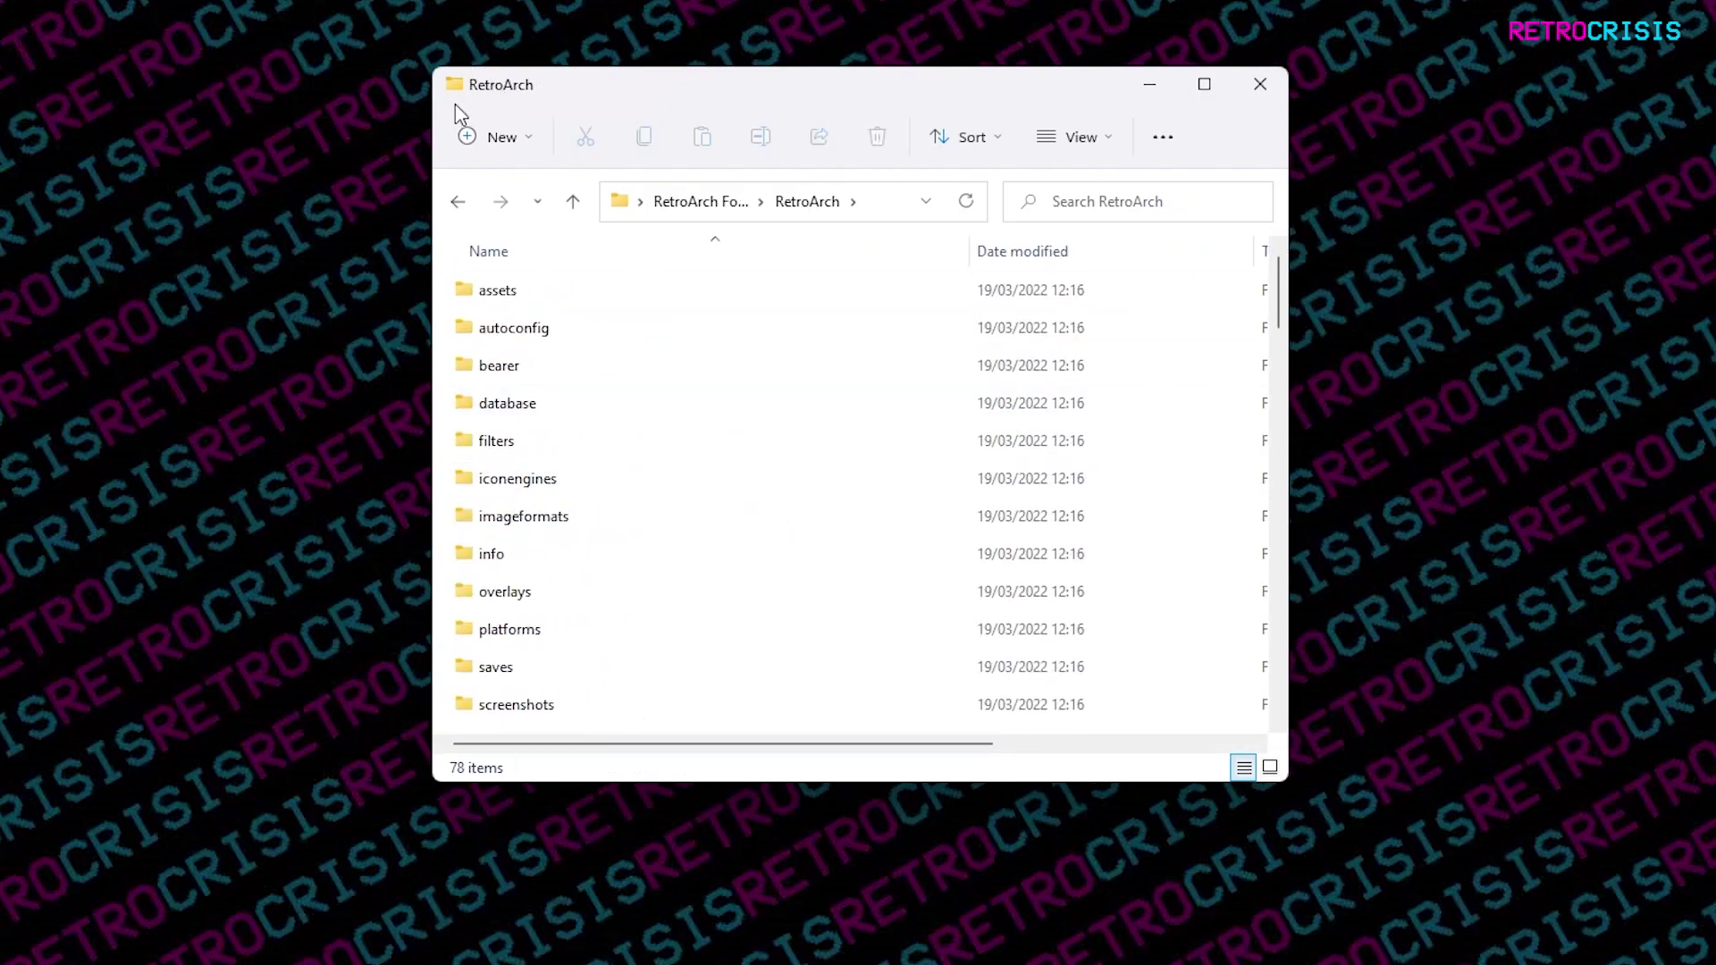
# Return to the RetroArch For Beginners folder and delete RetroArch-Win64-setup.exe.
pyautogui.click(459, 204)
pyautogui.moveTo(551, 434); pyautogui.dragTo(548, 372)
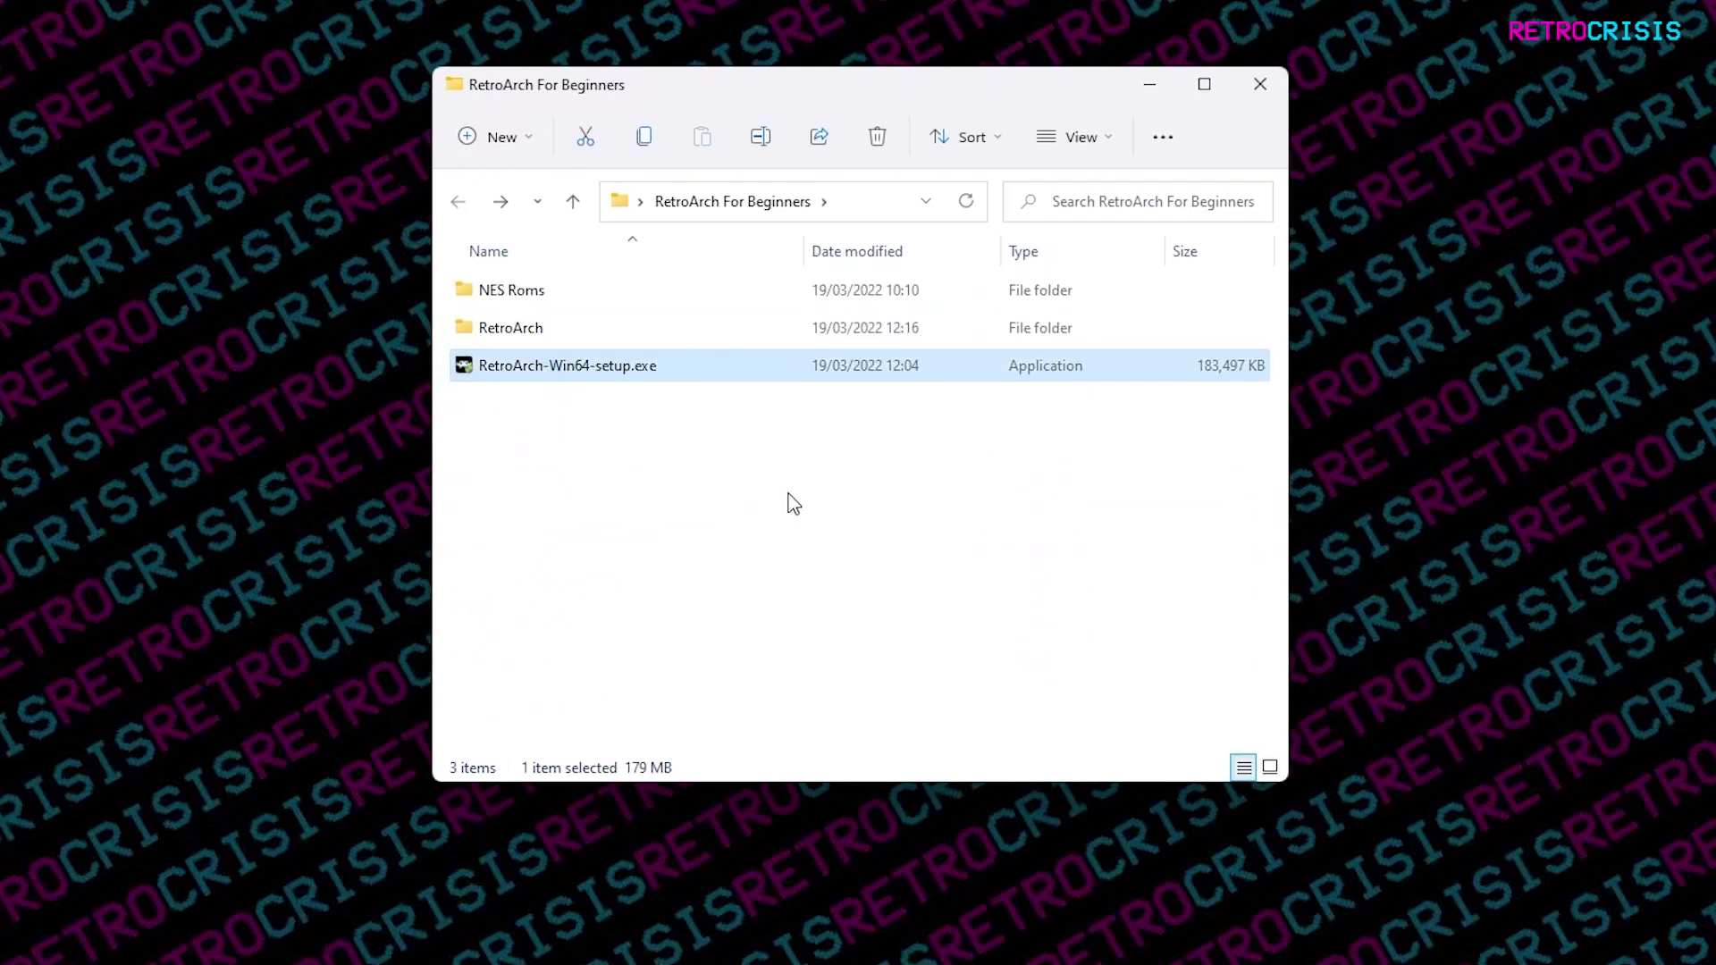
pyautogui.press('Delete')
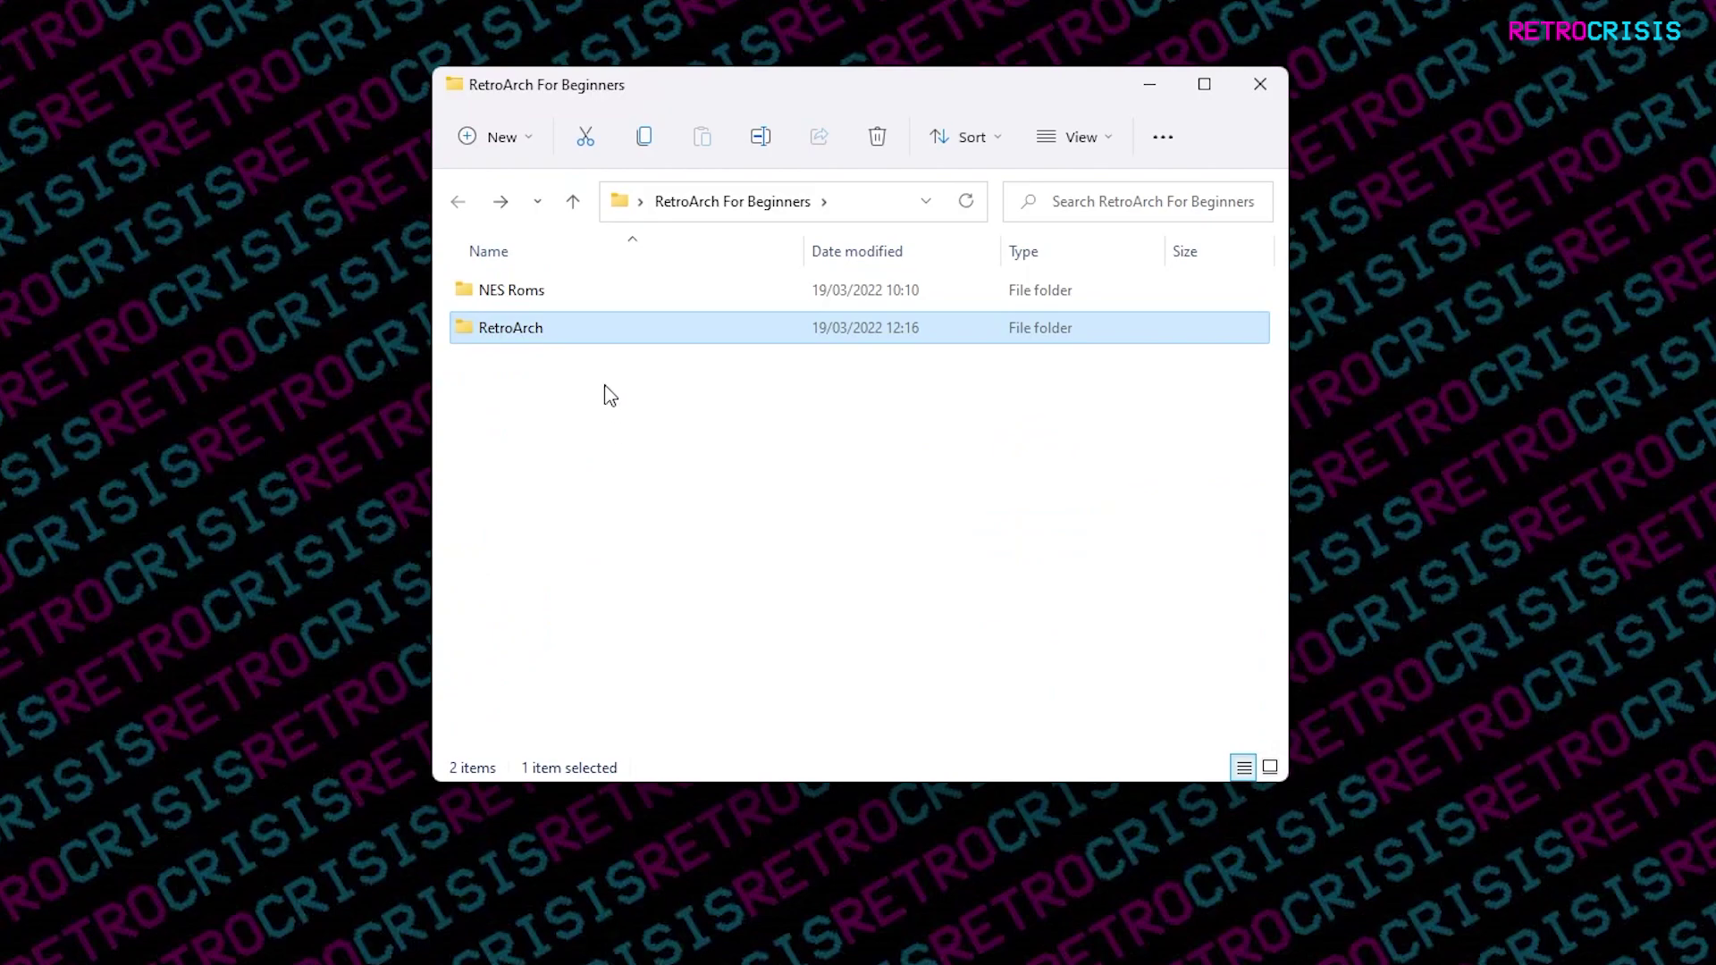
# Launch retroarch.exe from the RetroArch installation folder.
pyautogui.doubleClick(563, 344)
pyautogui.scroll(-15, 662, 567)
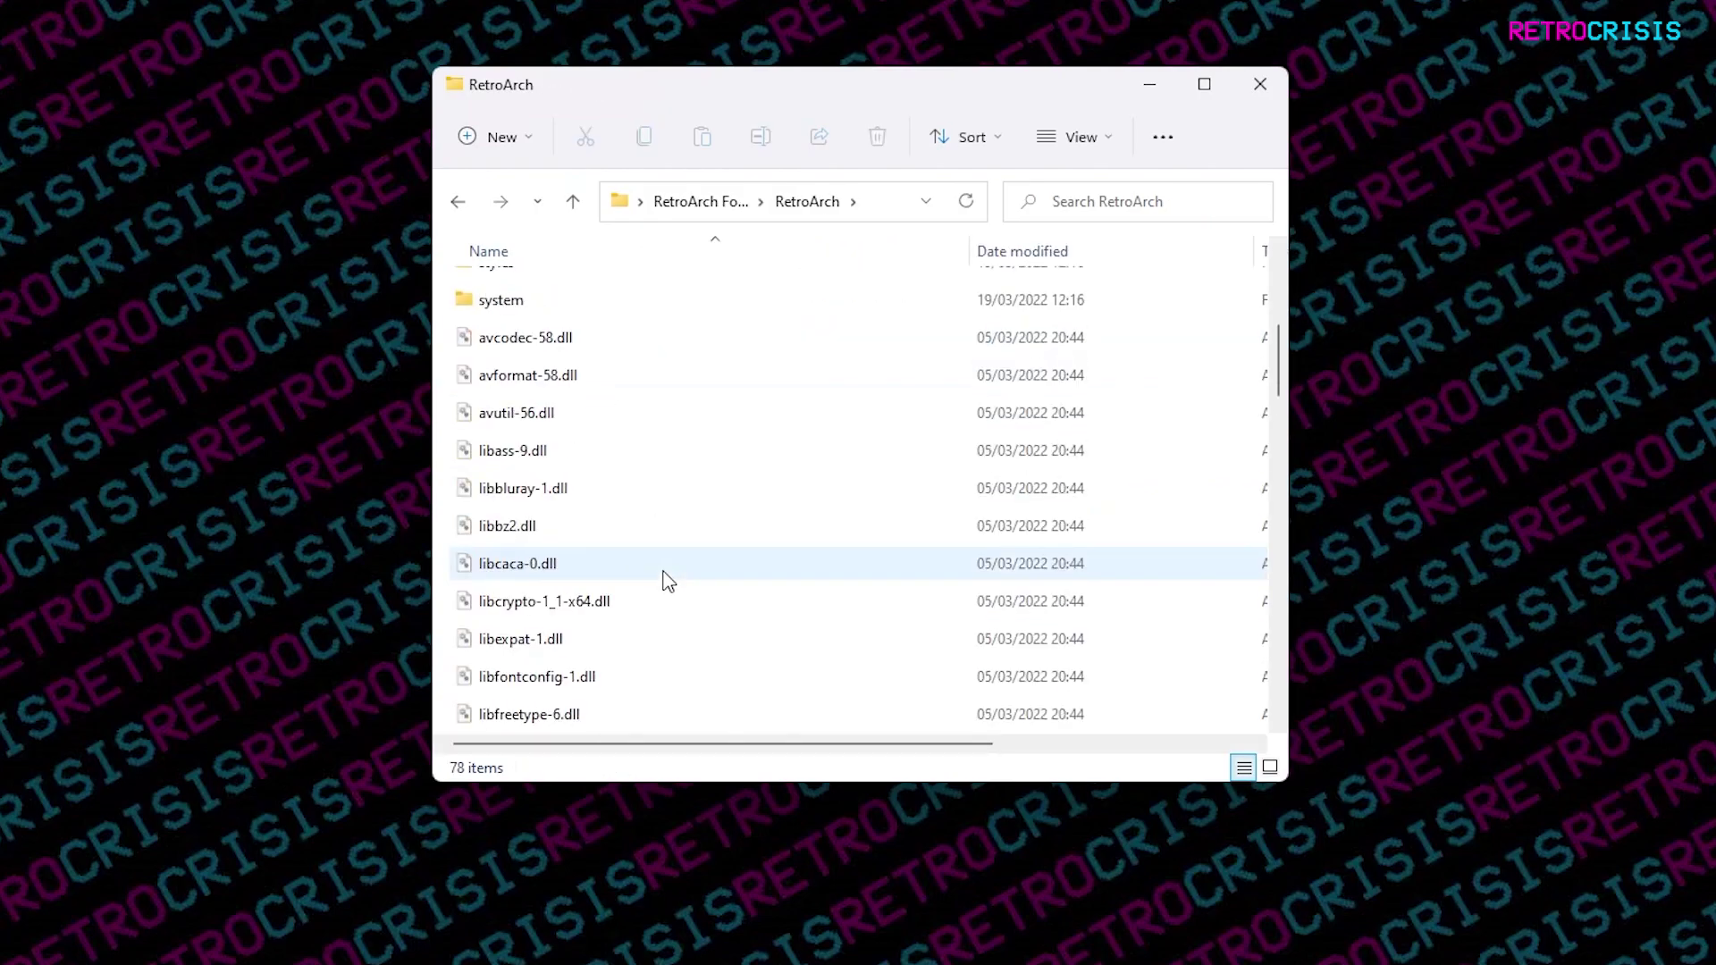
pyautogui.scroll(-10, 662, 576)
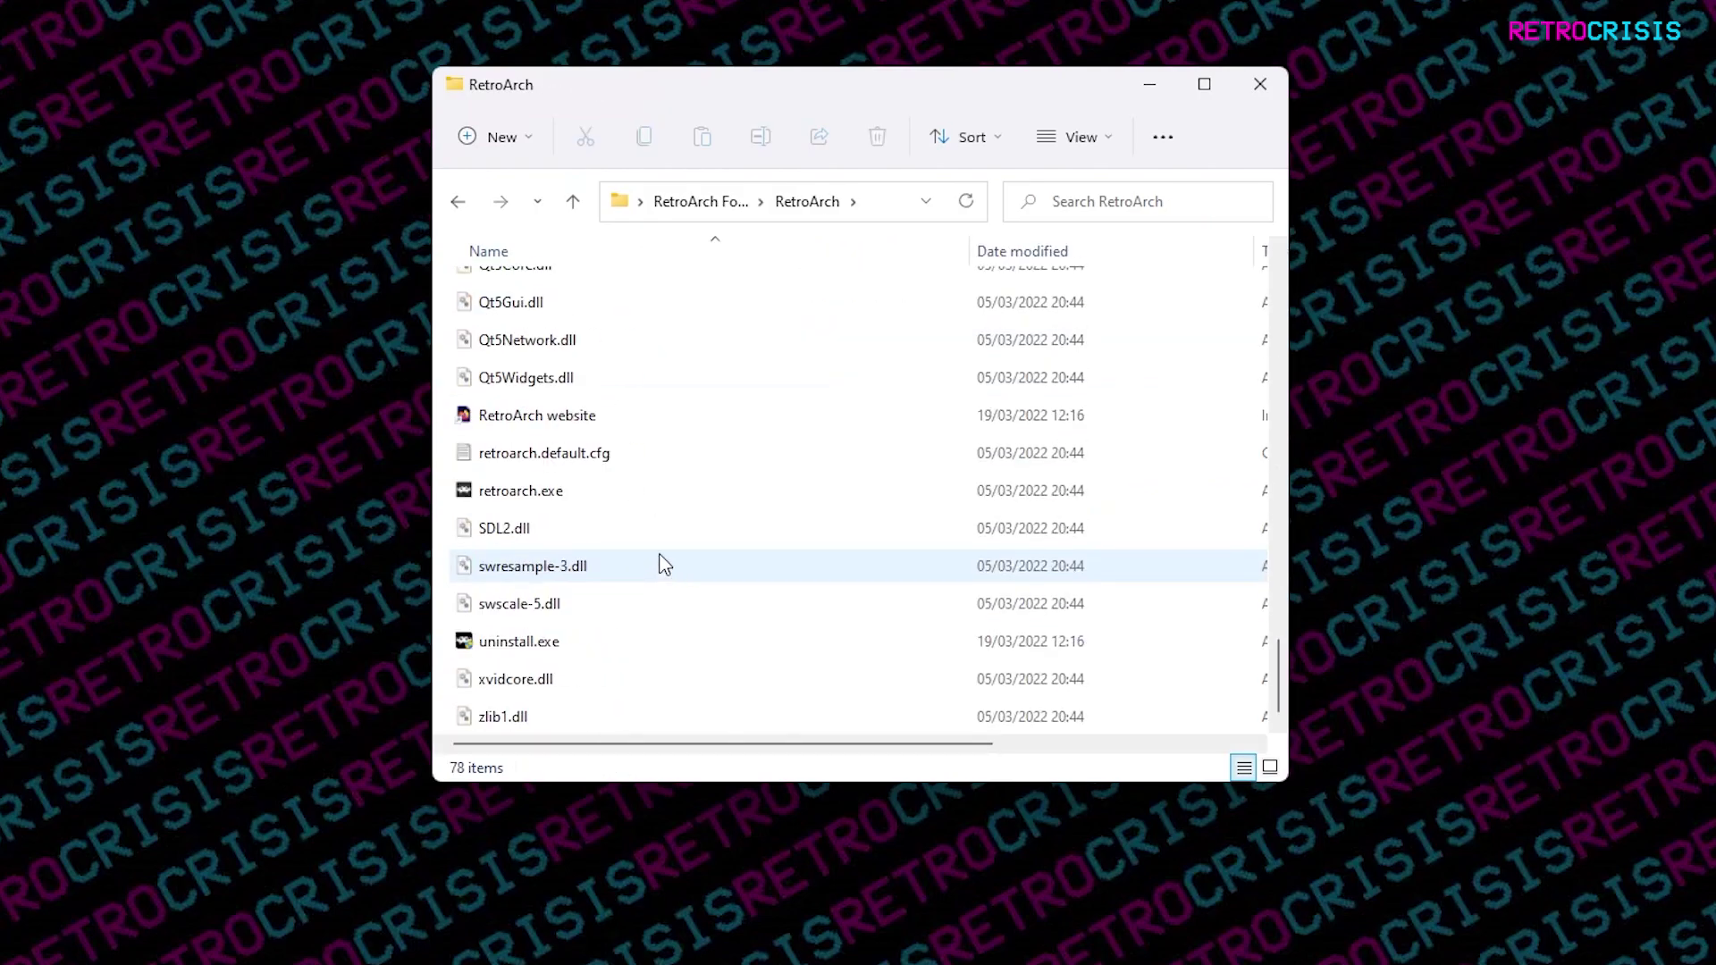
pyautogui.click(567, 492)
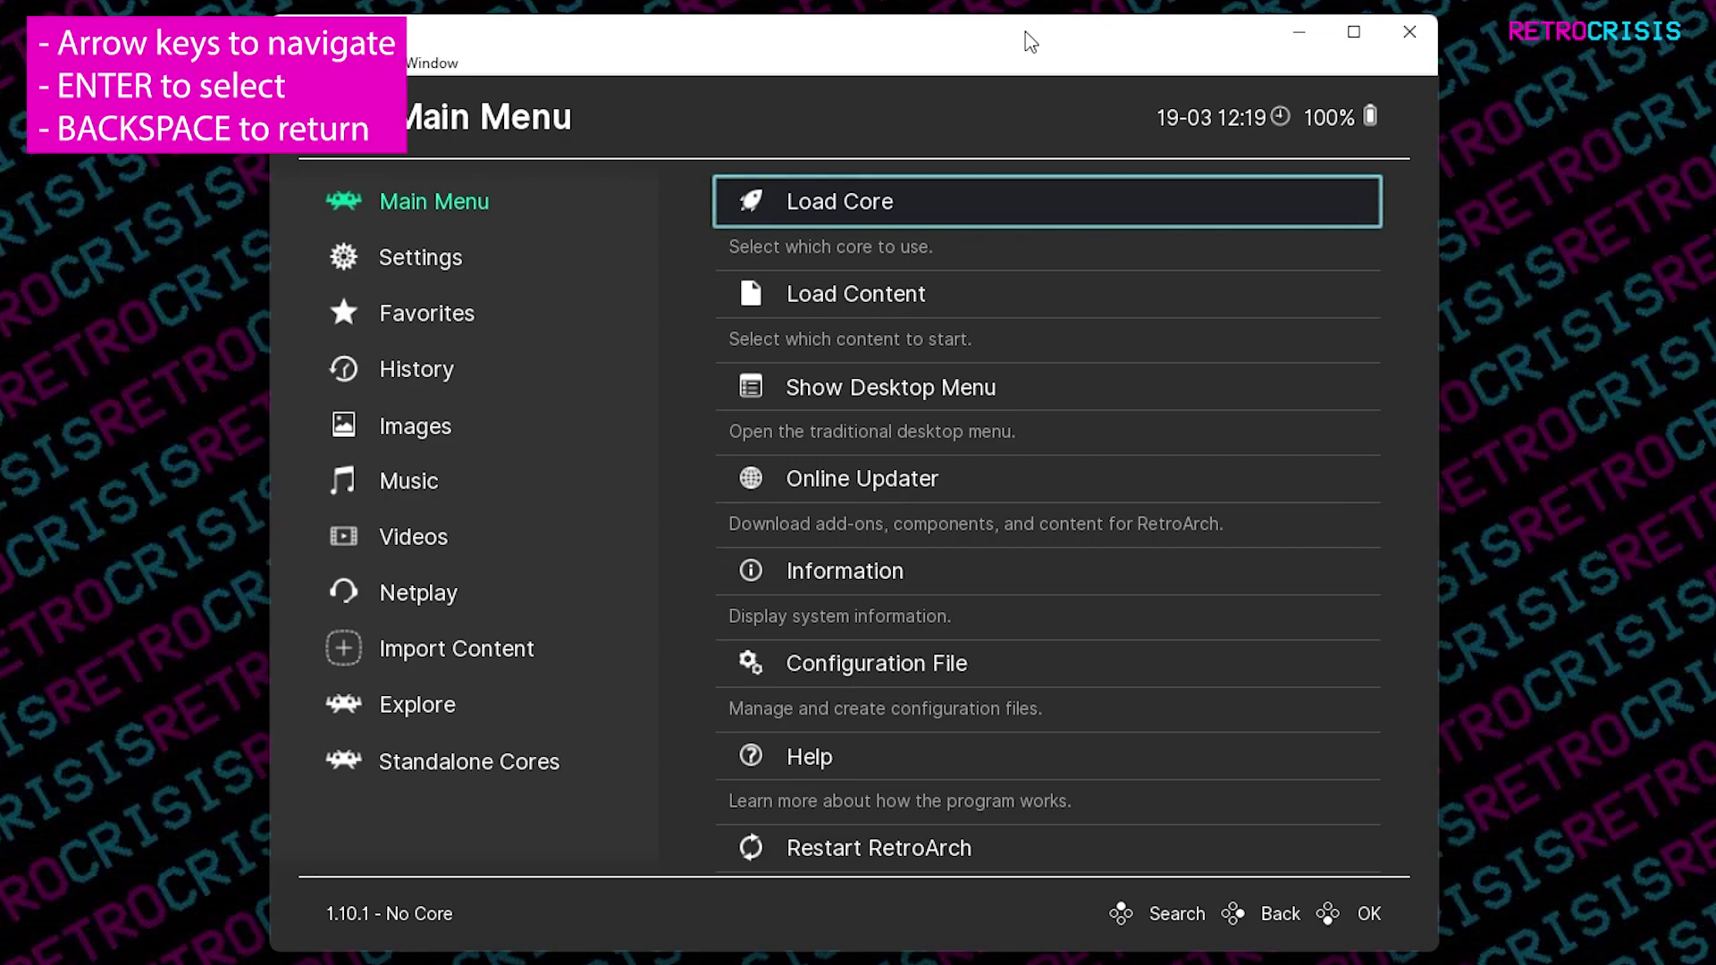
# Open the Input settings in RetroArch.
pyautogui.press('Left')
pyautogui.press('Down')
pyautogui.press('Right')
pyautogui.press('Down')
pyautogui.press('Down')
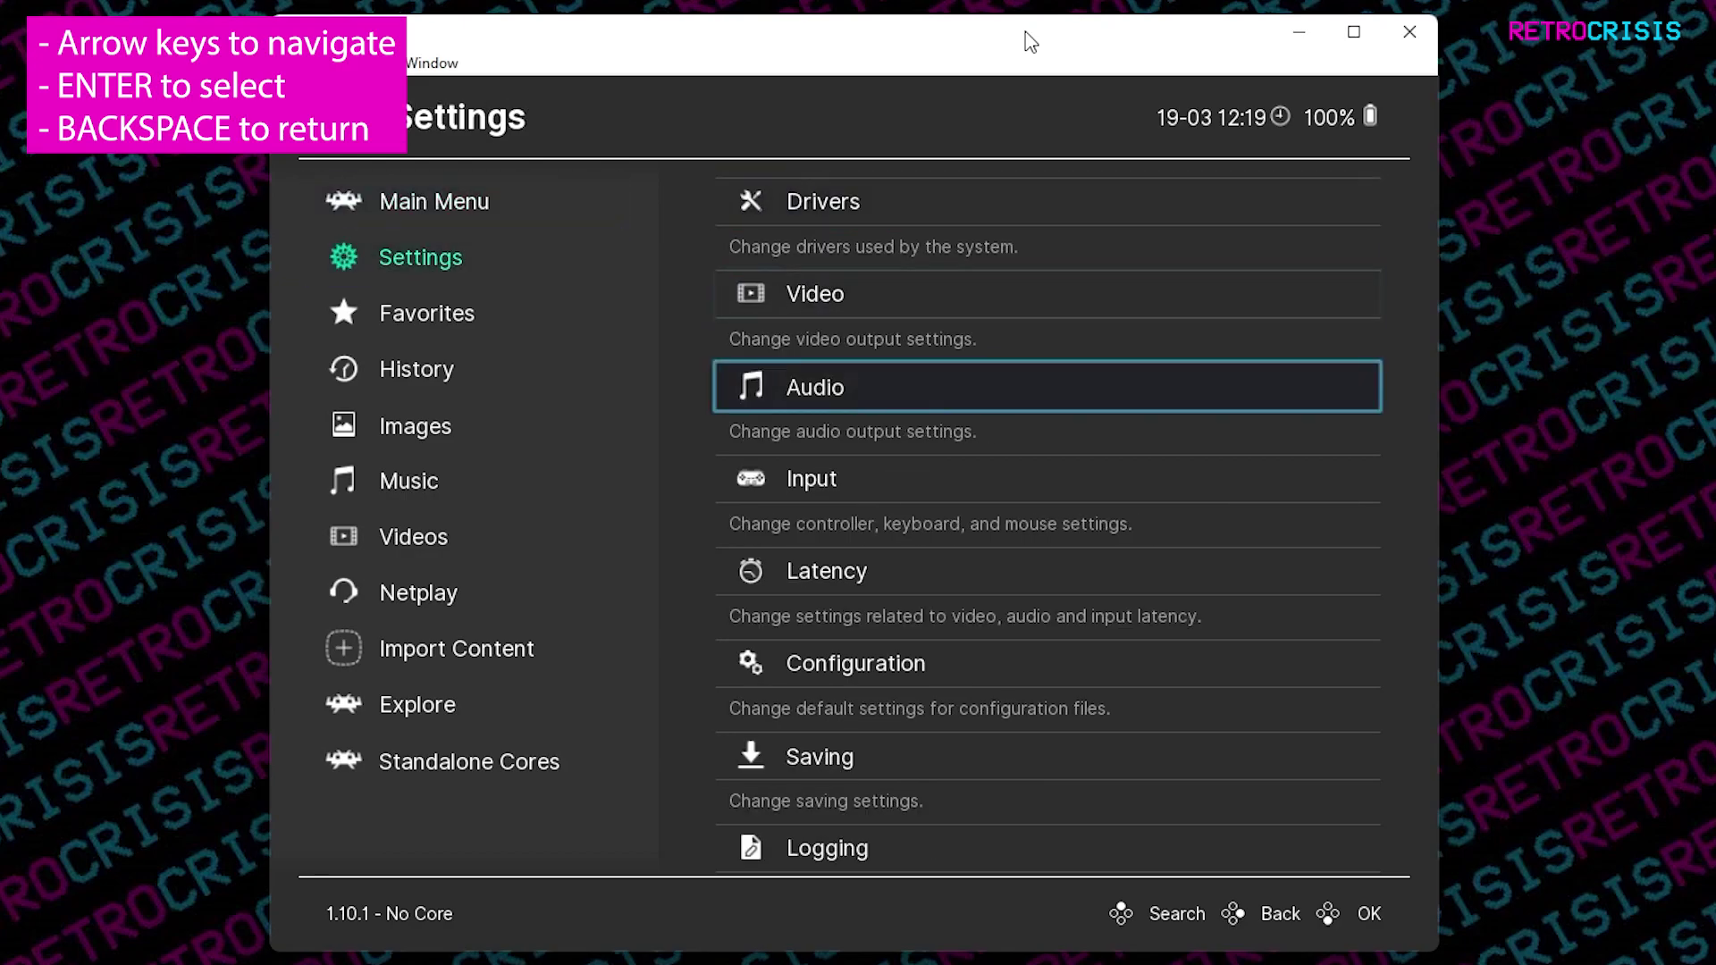
pyautogui.press('Down')
pyautogui.press('Return')
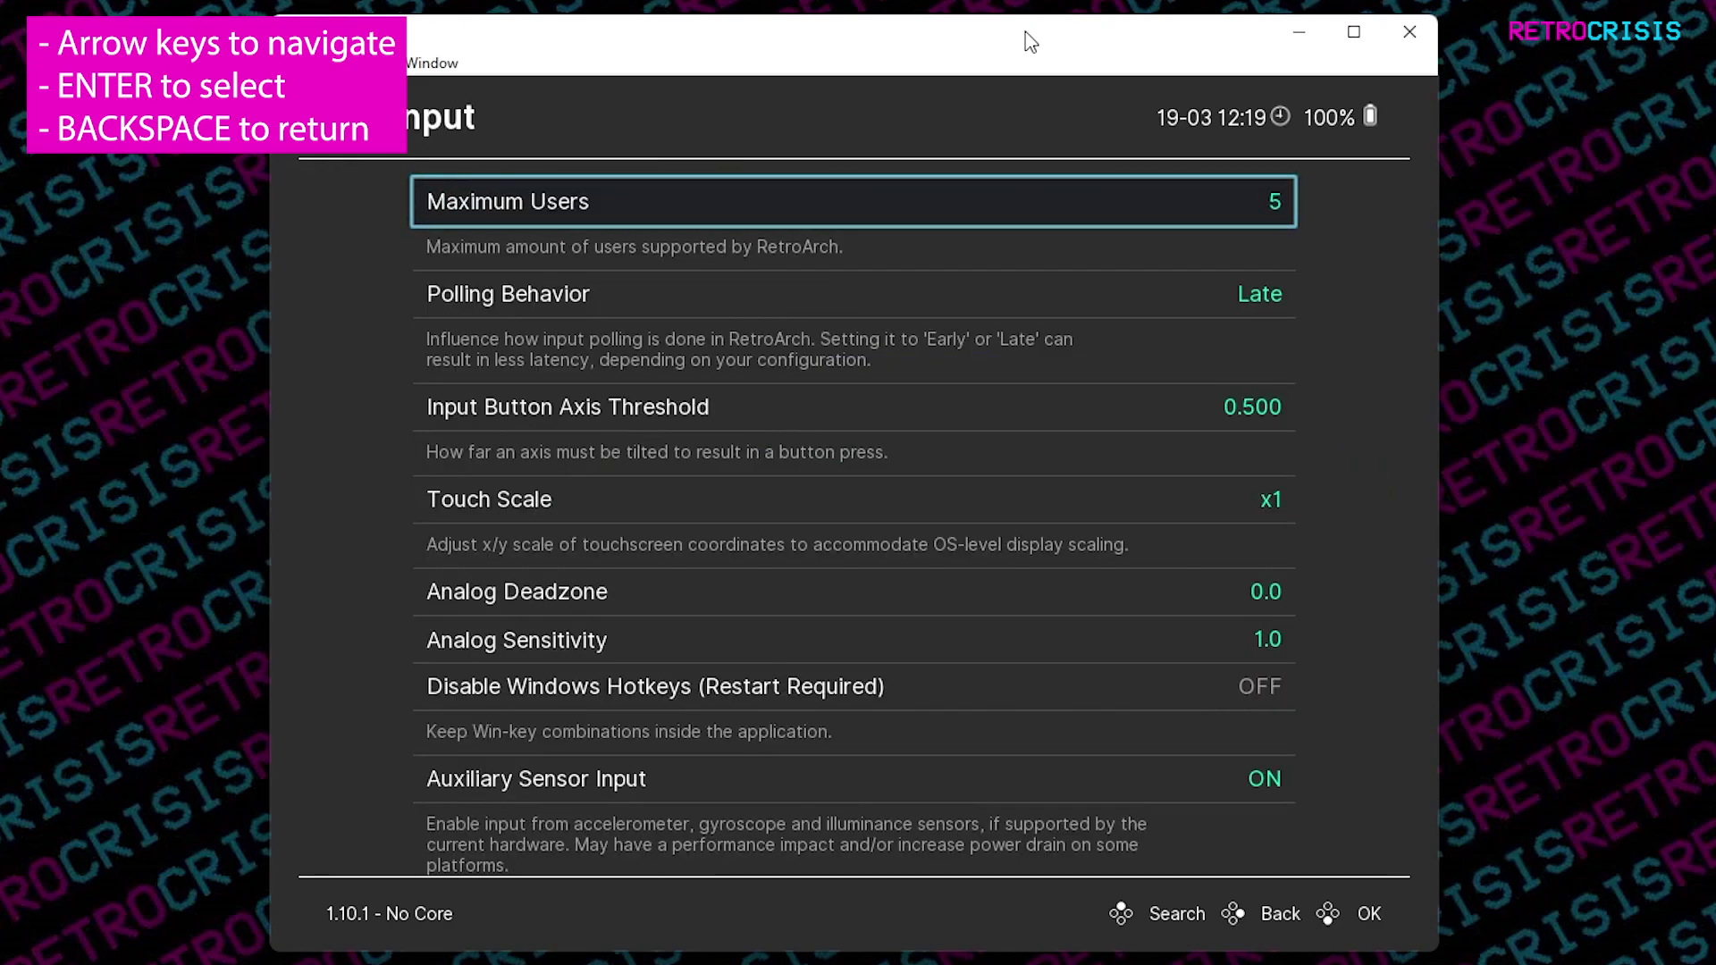
# Open the Port 1 Controls page from the Input settings.
pyautogui.press('Down')
pyautogui.press('Down')
pyautogui.press('Down')
pyautogui.press('Down')
pyautogui.press('Down')
pyautogui.press('Down')
pyautogui.press('Down')
pyautogui.press('Down')
pyautogui.press('Down')
pyautogui.press('Down')
pyautogui.press('Down')
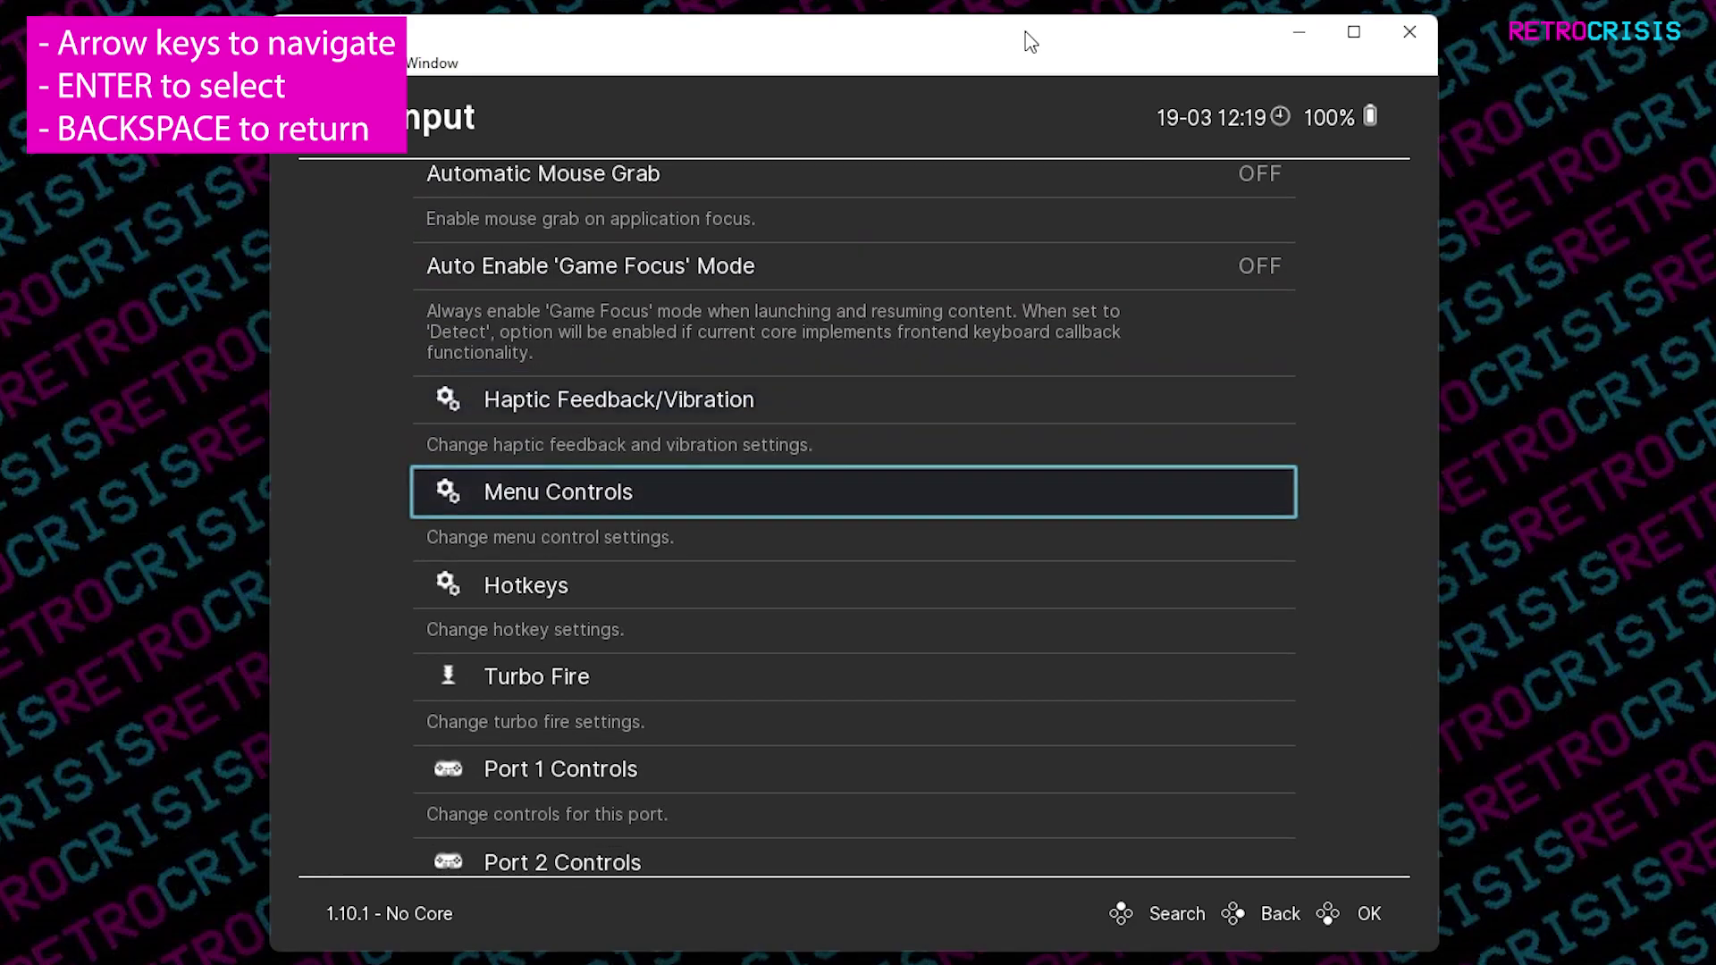
pyautogui.press('Down')
pyautogui.press('Down')
pyautogui.press('Down')
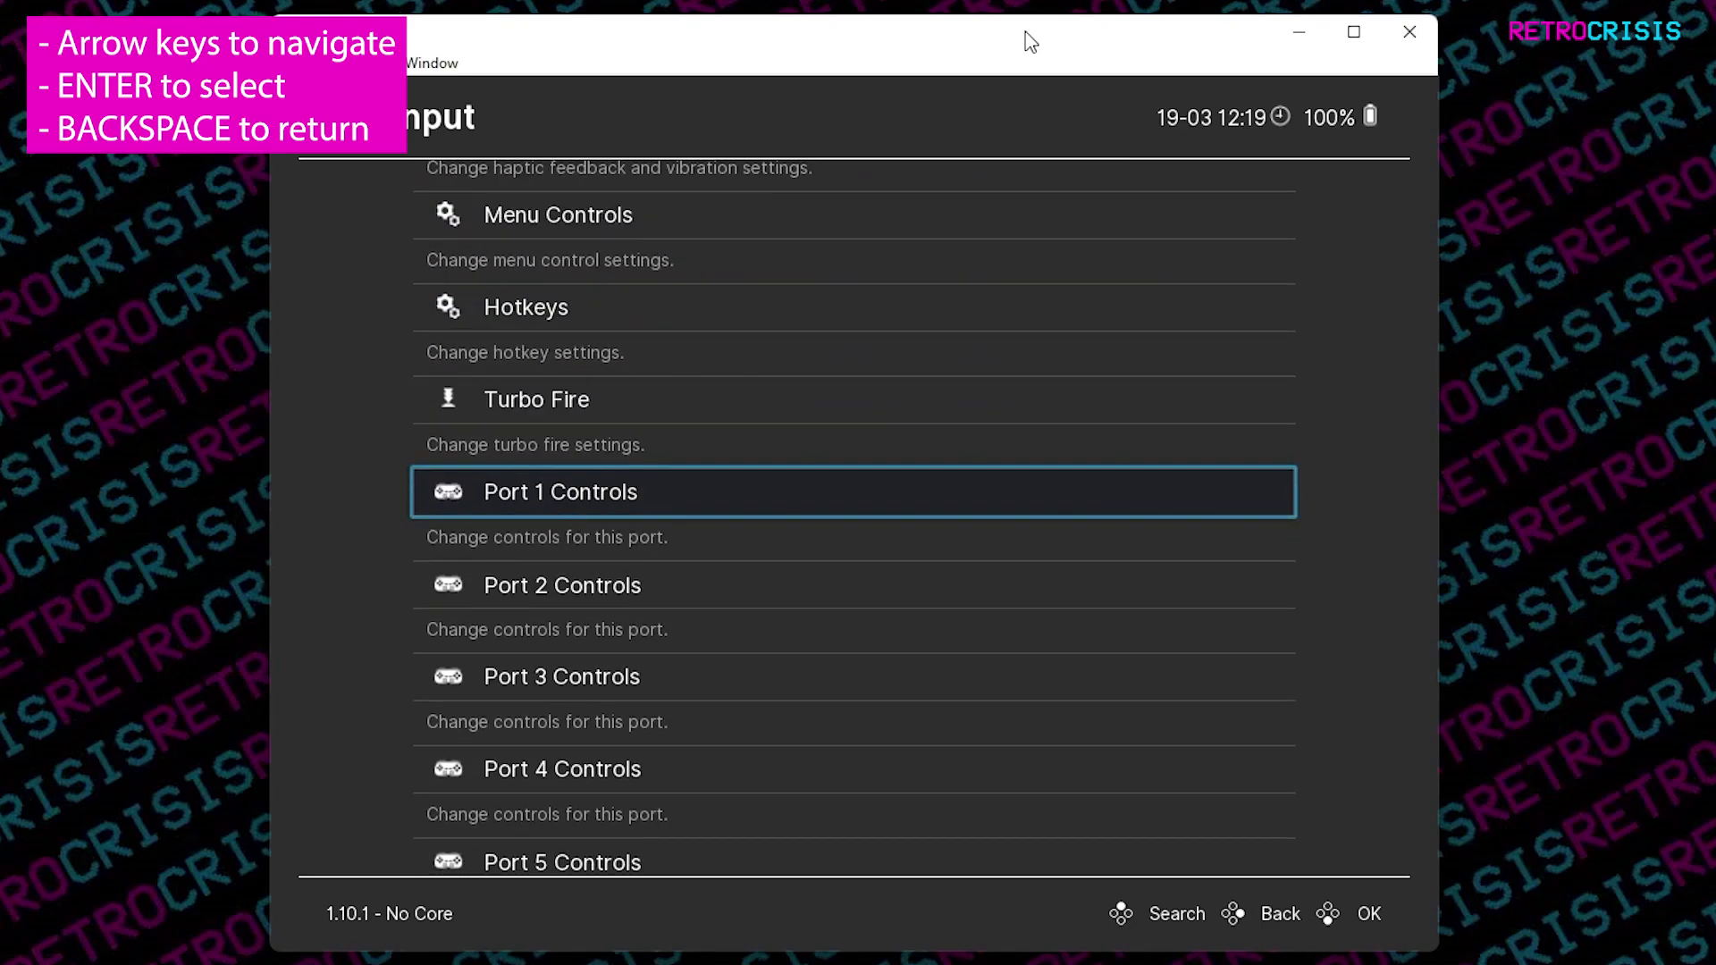
pyautogui.press('Return')
# Run Set All Controls for port 1, and reset the port's bindings to the default controls.
pyautogui.press('Down')
pyautogui.press('Down')
pyautogui.press('Down')
pyautogui.press('Down')
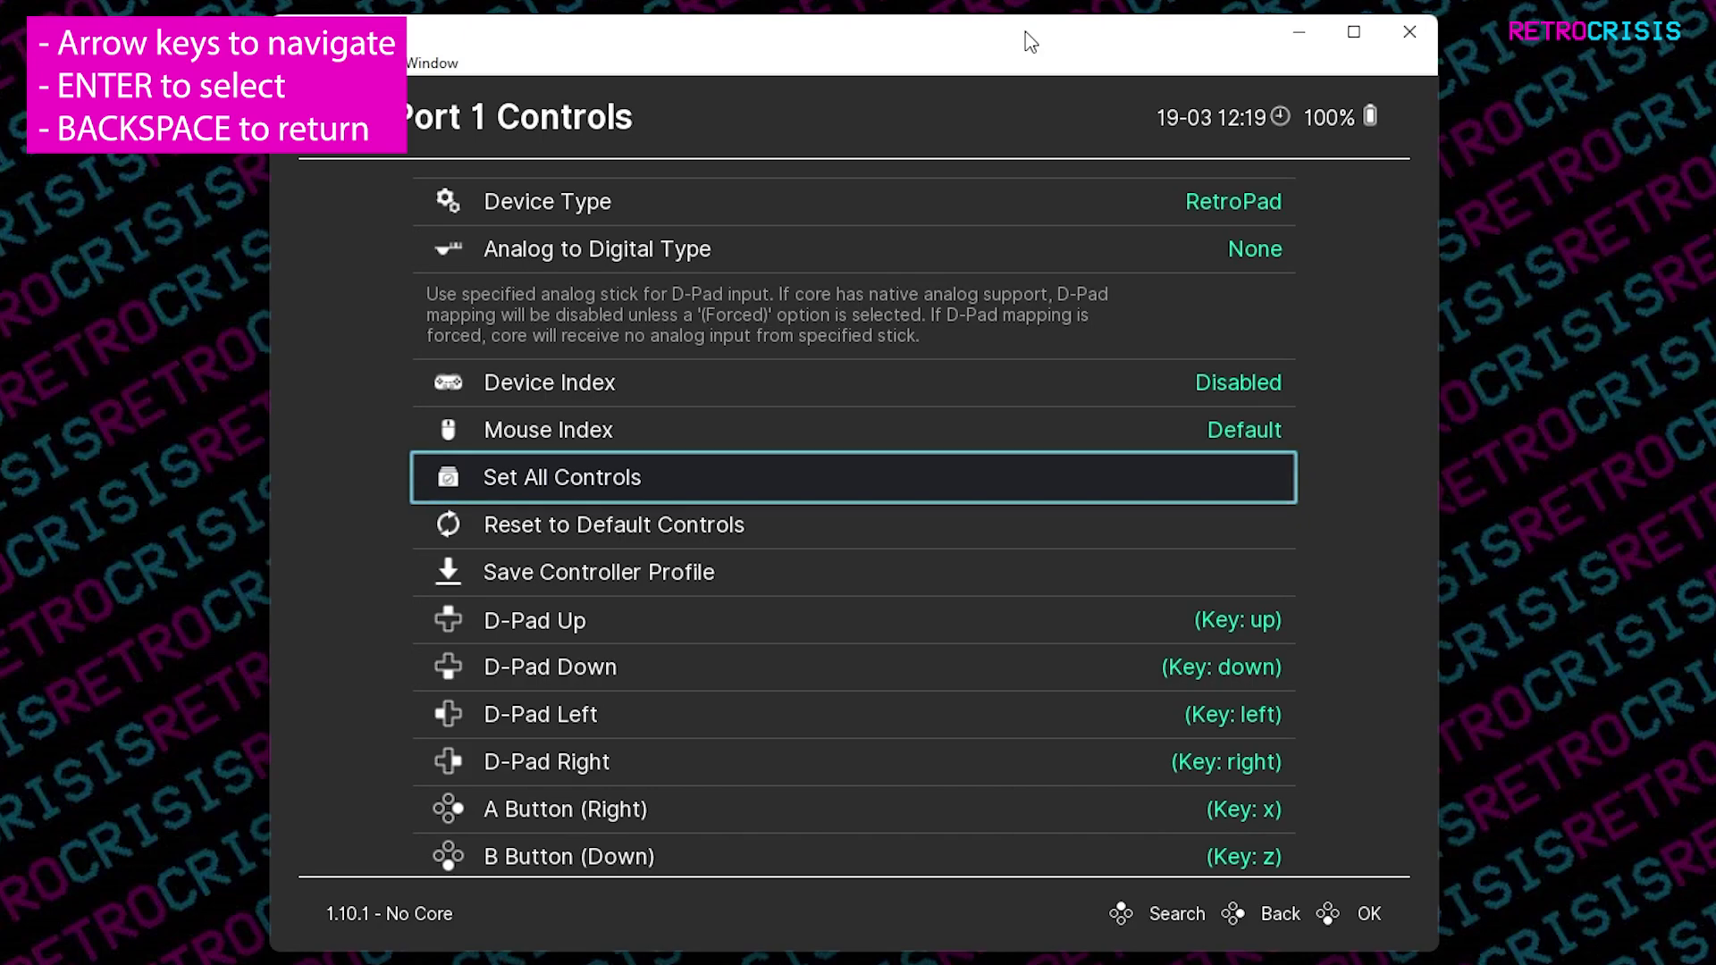
pyautogui.press('Return')
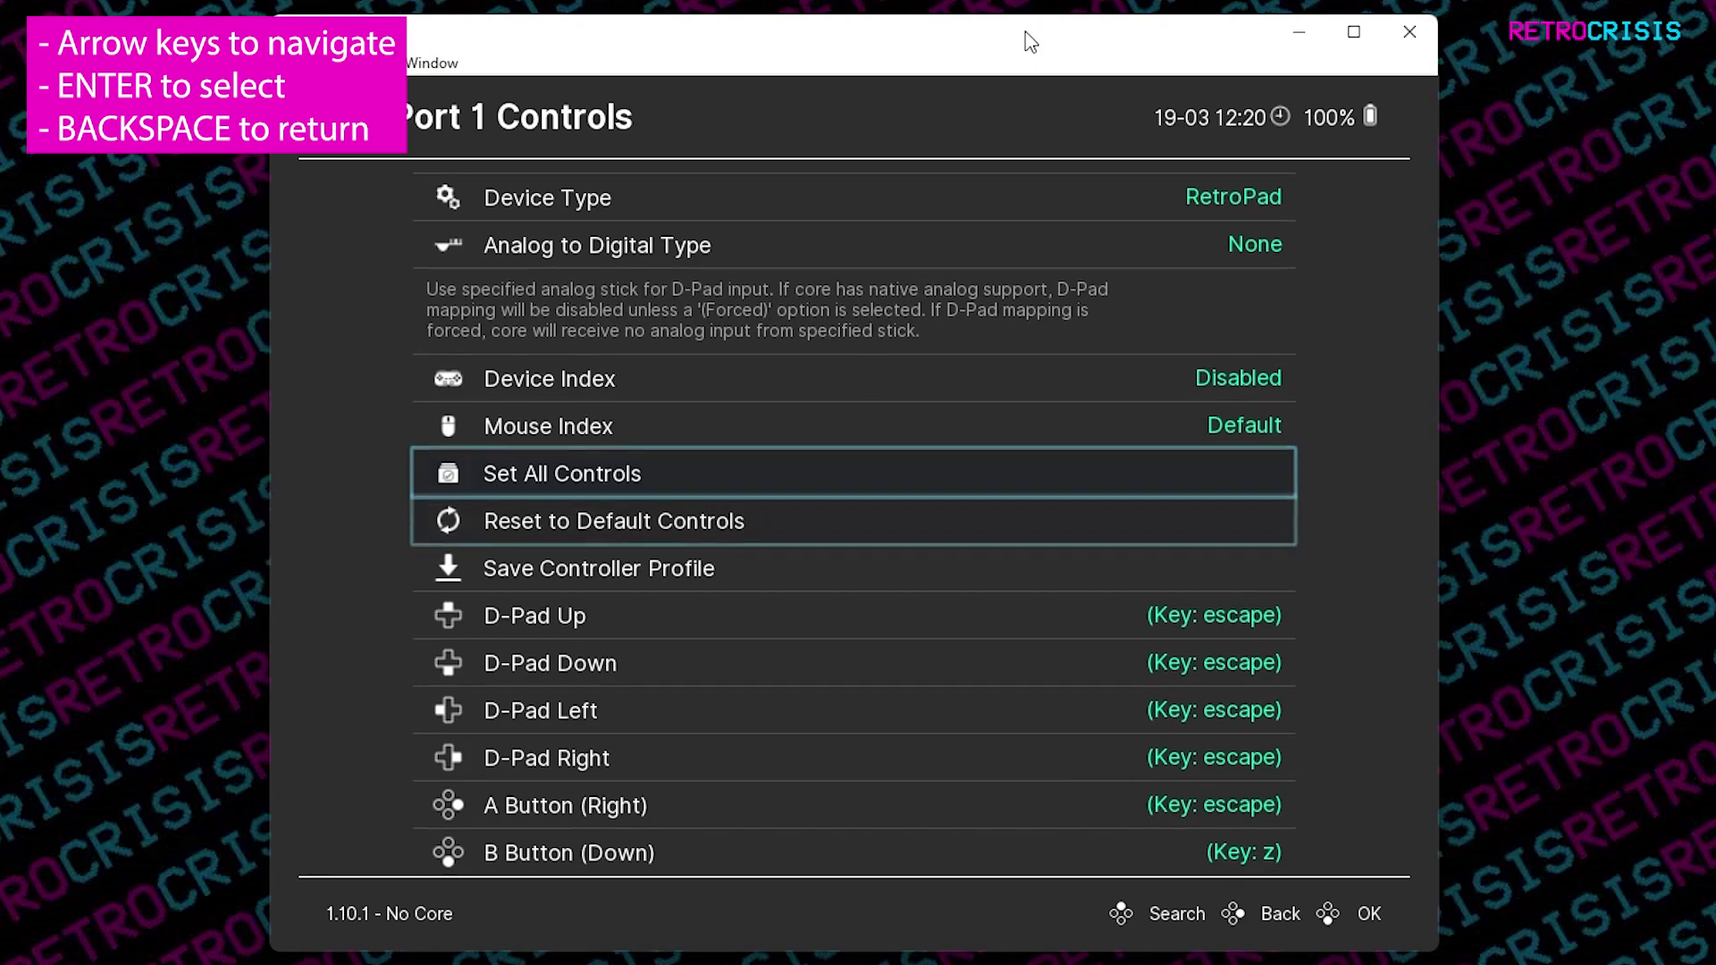
pyautogui.press('Return')
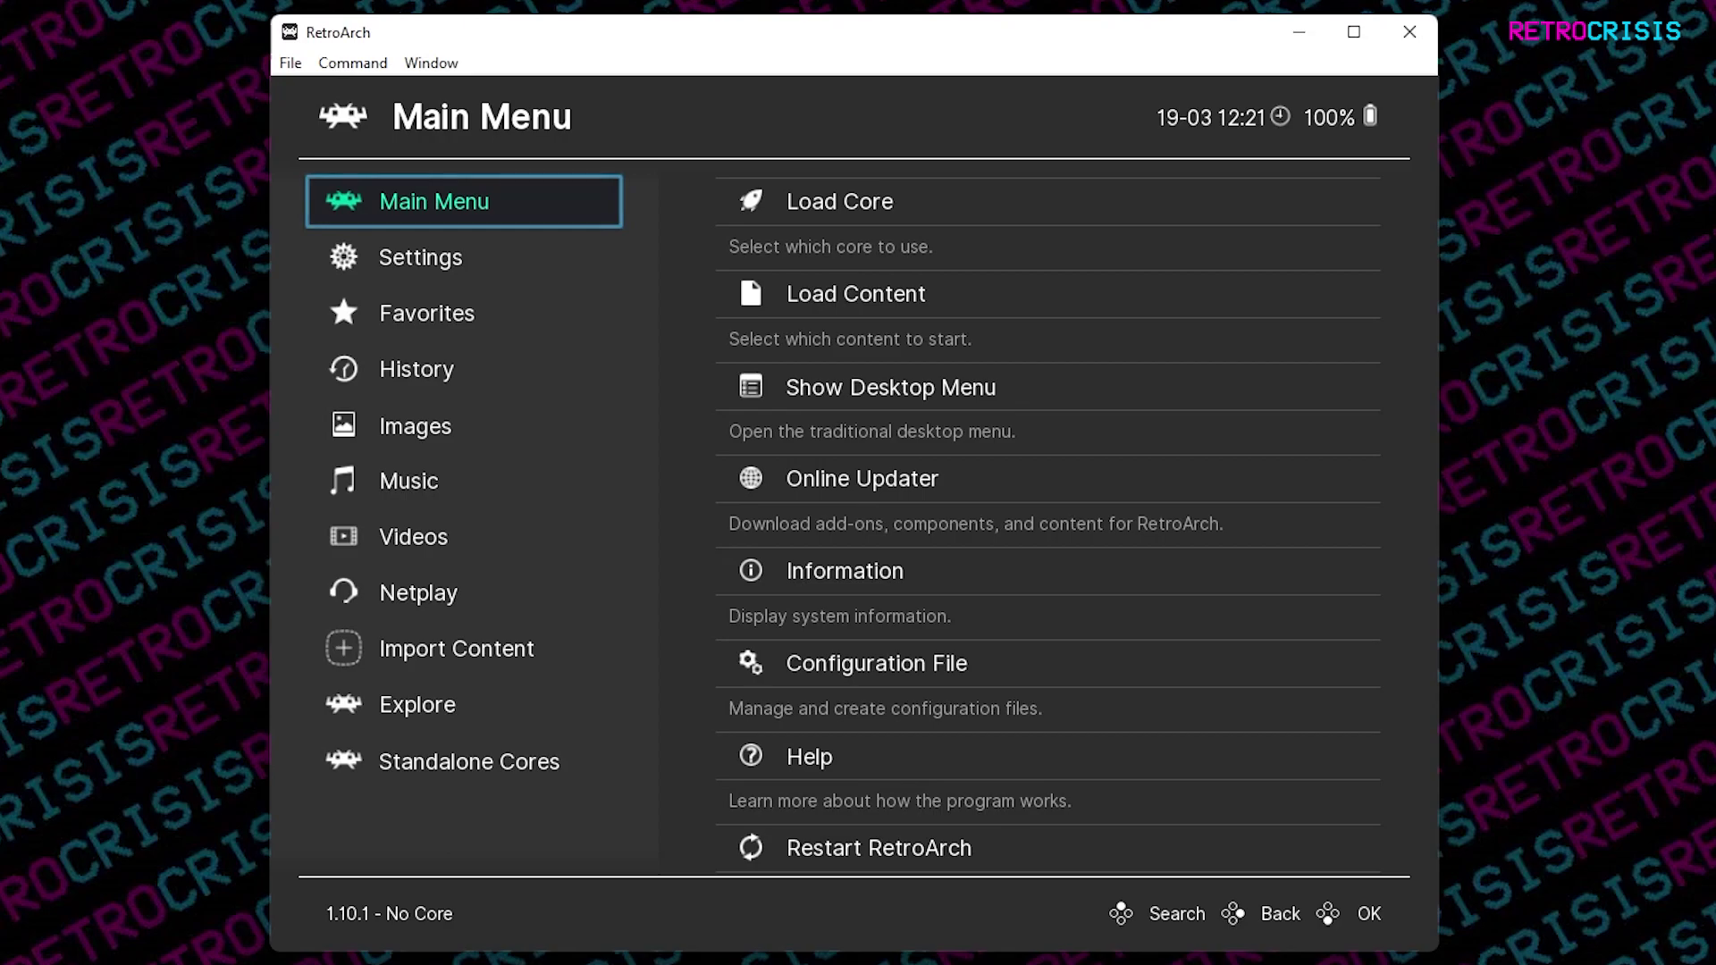
# Open the Core Downloader in the Online Updater.
pyautogui.press('Right')
pyautogui.press('Down')
pyautogui.press('Down')
pyautogui.press('Down')
pyautogui.press('Return')
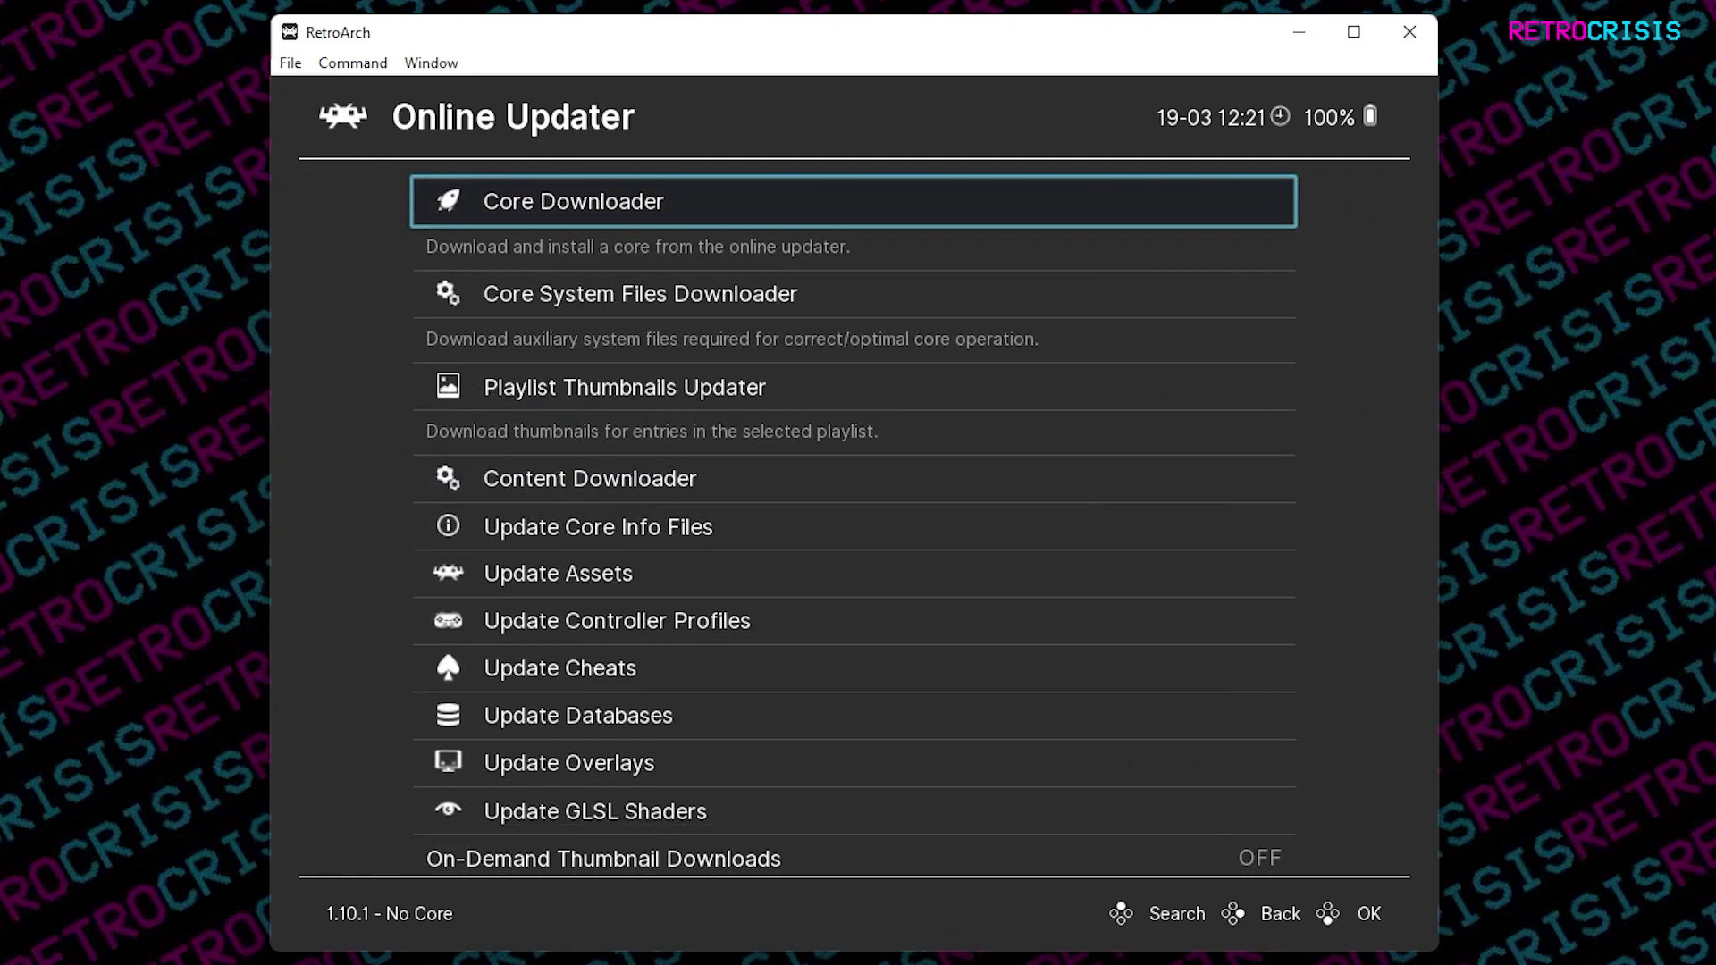
pyautogui.press('Return')
# Download the Nintendo - NES / Famicom (Mesen) core and return to the main menu.
pyautogui.press('Down')
pyautogui.press('Down')
pyautogui.press('Down')
pyautogui.press('Down')
pyautogui.press('Down')
pyautogui.press('Down')
pyautogui.press('Down')
pyautogui.press('Down')
pyautogui.press('Down')
pyautogui.press('Down')
pyautogui.press('Down')
pyautogui.press('Down')
pyautogui.press('Down')
pyautogui.press('Down')
pyautogui.press('Down')
pyautogui.press('Down')
pyautogui.press('Down')
pyautogui.press('Down')
pyautogui.press('Down')
pyautogui.press('Down')
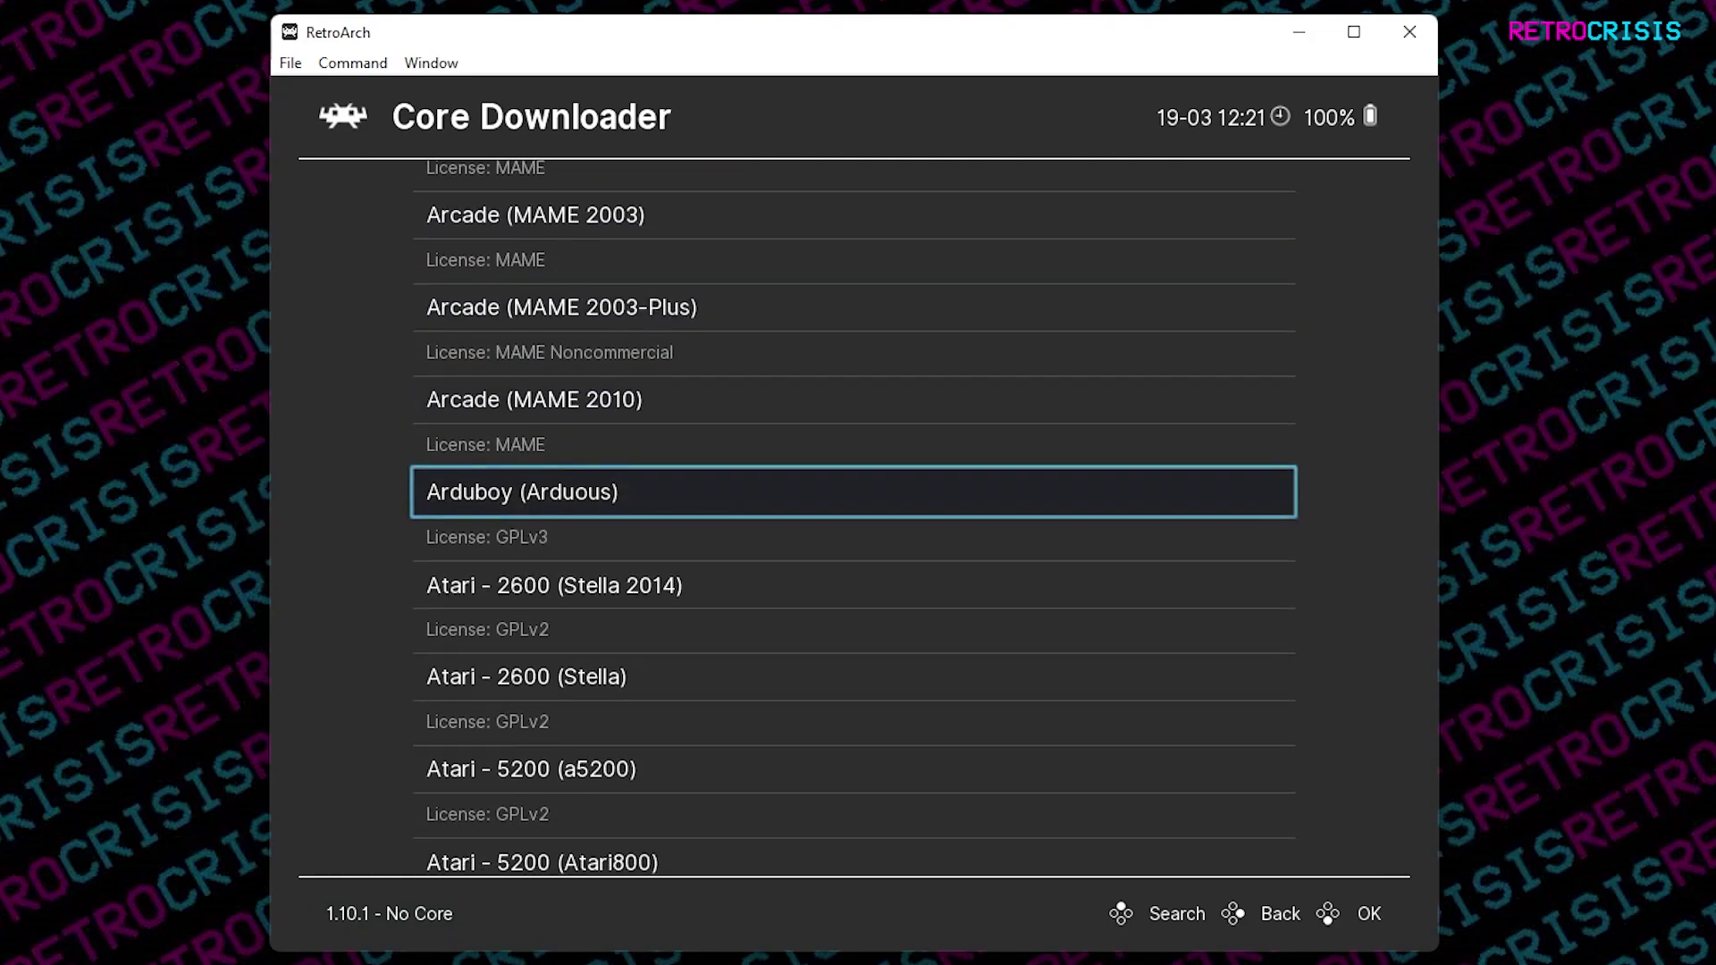
pyautogui.press('Down')
pyautogui.press('Down')
pyautogui.press('Down')
pyautogui.press('Down')
pyautogui.press('Down')
pyautogui.press('Down')
pyautogui.press('Down')
pyautogui.press('Down')
pyautogui.press('Down')
pyautogui.press('Down')
pyautogui.press('Down')
pyautogui.press('Down')
pyautogui.press('Down')
pyautogui.press('Down')
pyautogui.press('Down')
pyautogui.press('Down')
pyautogui.press('Down')
pyautogui.press('Down')
pyautogui.press('Down')
pyautogui.press('Down')
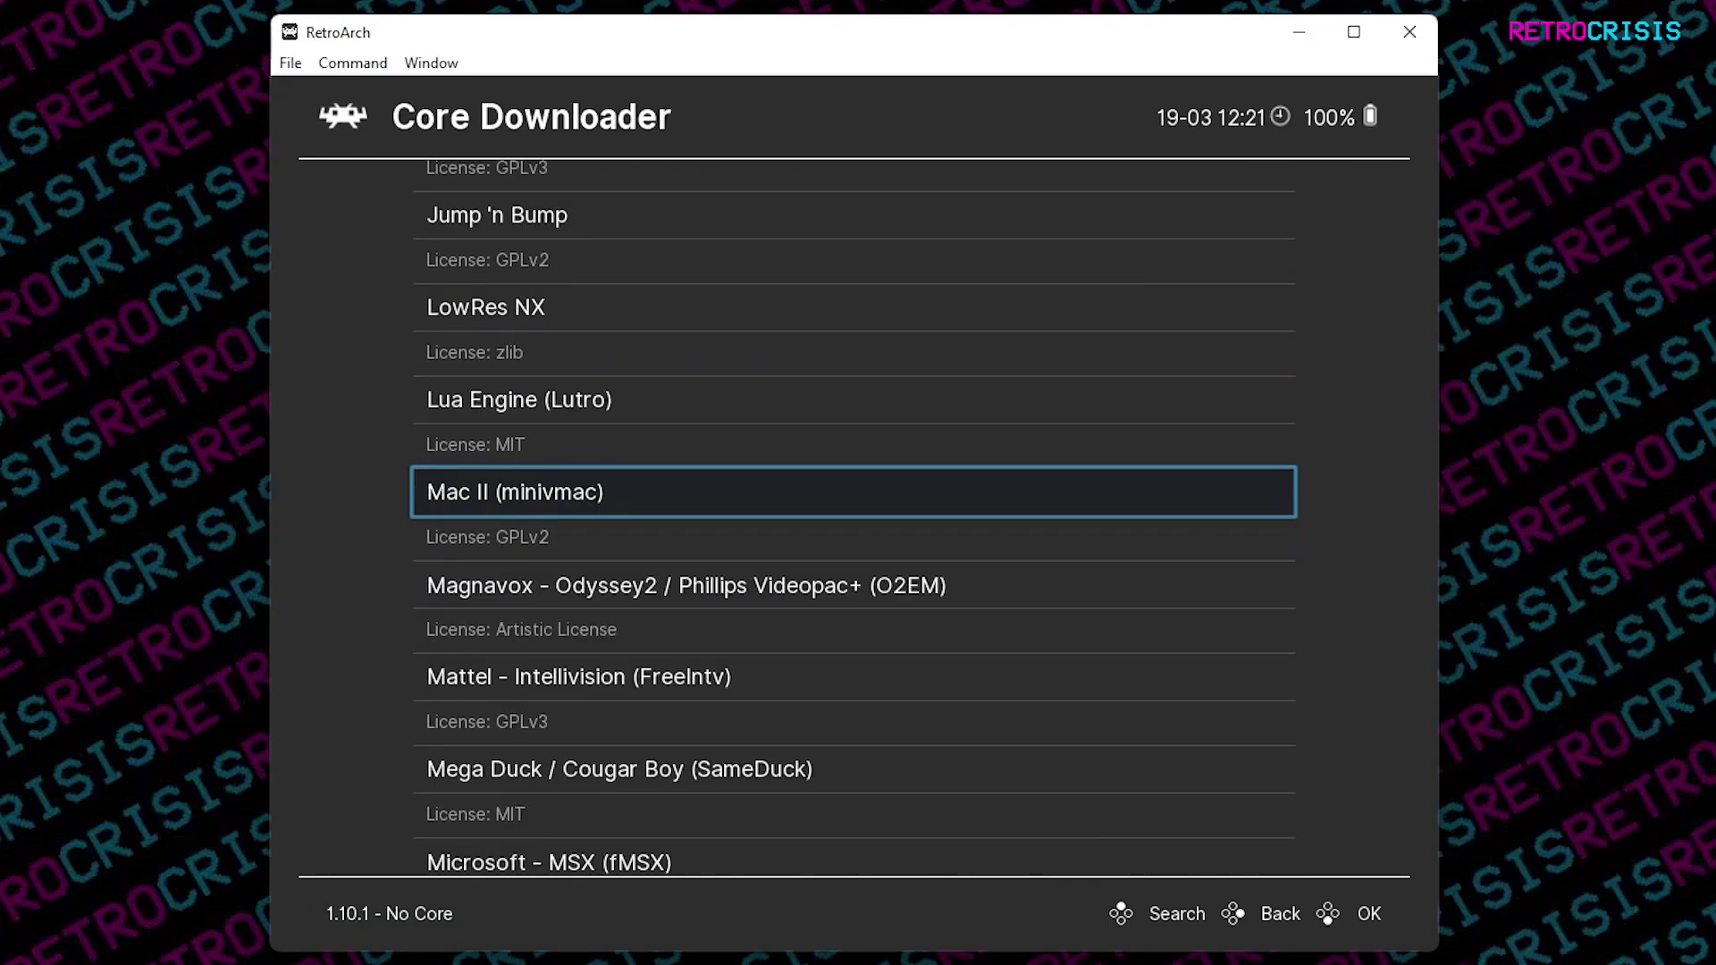
pyautogui.press('Down')
pyautogui.press('Down')
pyautogui.press('Down')
pyautogui.press('Down')
pyautogui.press('Down')
pyautogui.press('Down')
pyautogui.press('Down')
pyautogui.press('Down')
pyautogui.press('Down')
pyautogui.press('Down')
pyautogui.press('Down')
pyautogui.press('Down')
pyautogui.press('Down')
pyautogui.press('Down')
pyautogui.press('Down')
pyautogui.press('Down')
pyautogui.press('Down')
pyautogui.press('Down')
pyautogui.press('Down')
pyautogui.press('Up')
pyautogui.press('Up')
pyautogui.press('Up')
pyautogui.press('Up')
pyautogui.press('Down')
pyautogui.press('Down')
pyautogui.press('Down')
pyautogui.press('Down')
pyautogui.press('Down')
pyautogui.press('Down')
pyautogui.press('Down')
pyautogui.press('Down')
pyautogui.press('Down')
pyautogui.press('Down')
pyautogui.press('Down')
pyautogui.press('Down')
pyautogui.press('Down')
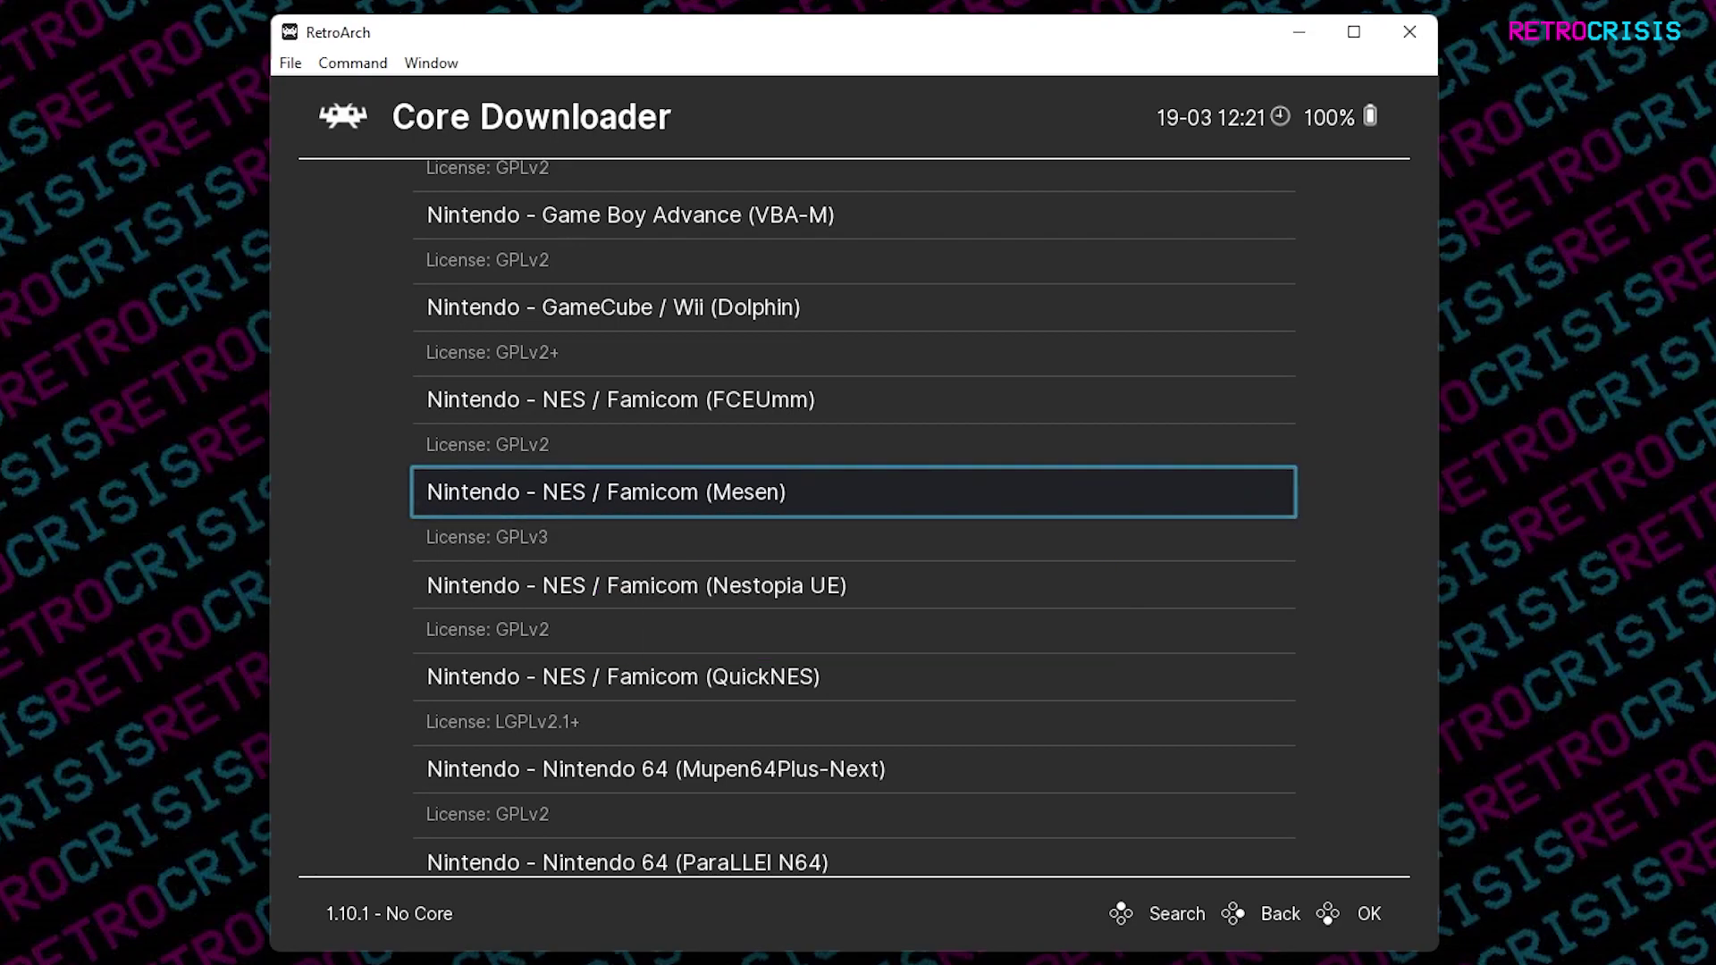
pyautogui.press('Return')
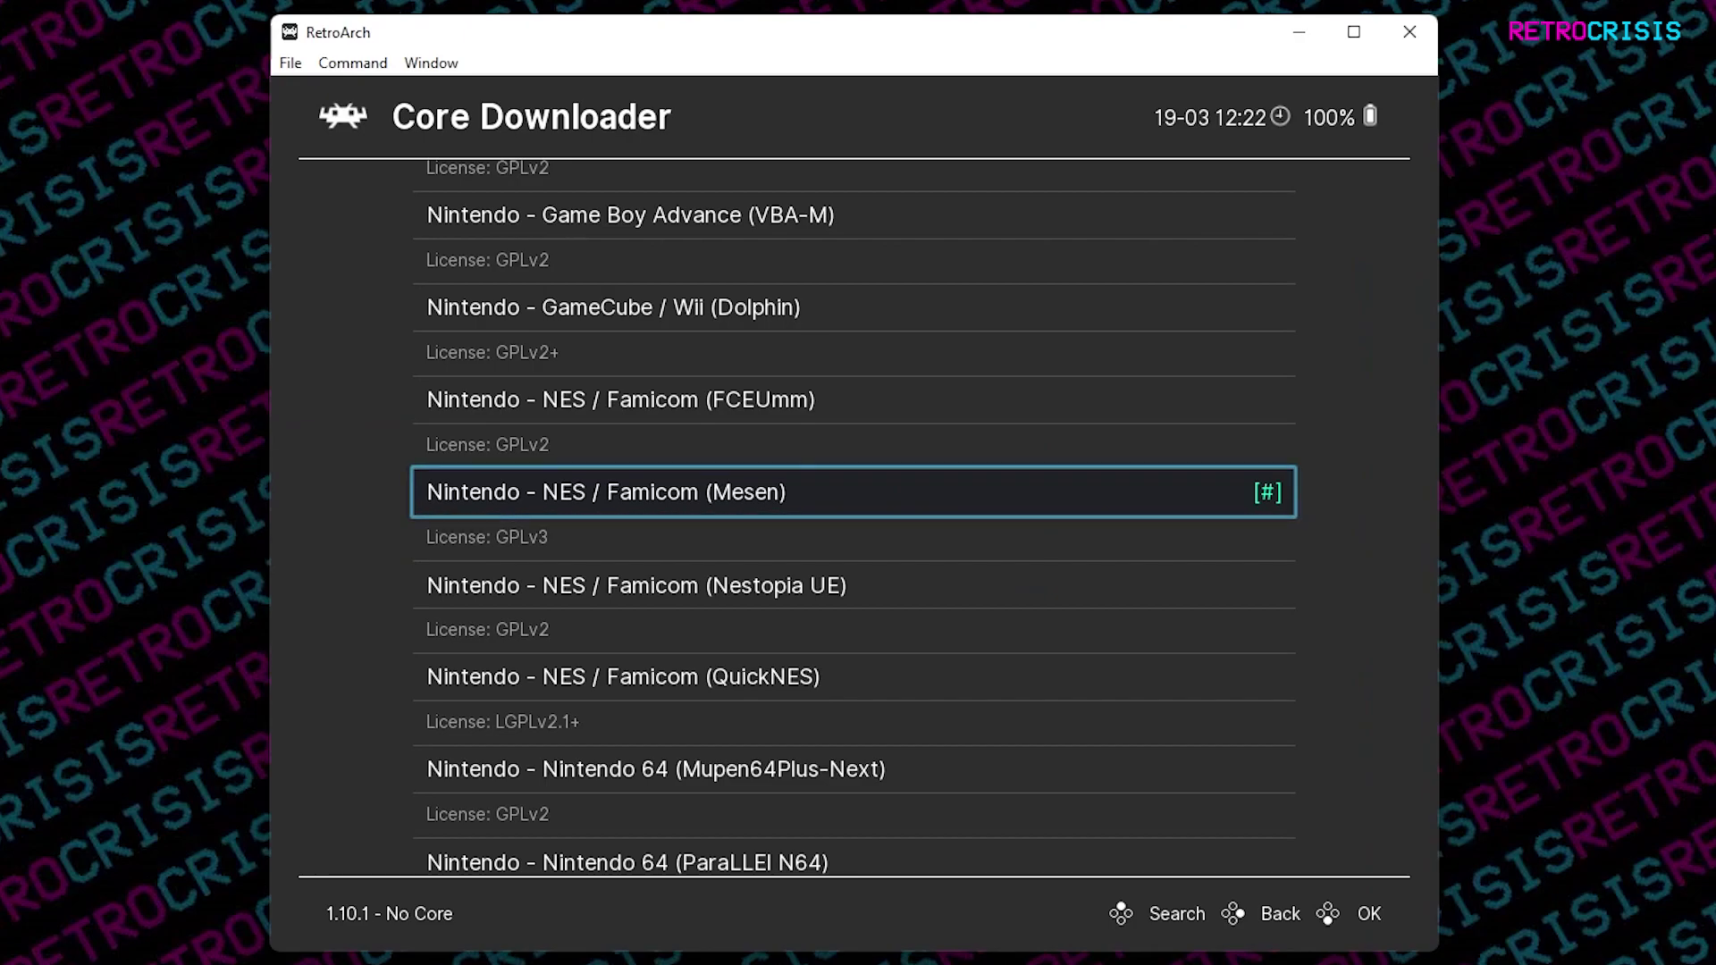
pyautogui.press('BackSpace')
pyautogui.press('BackSpace')
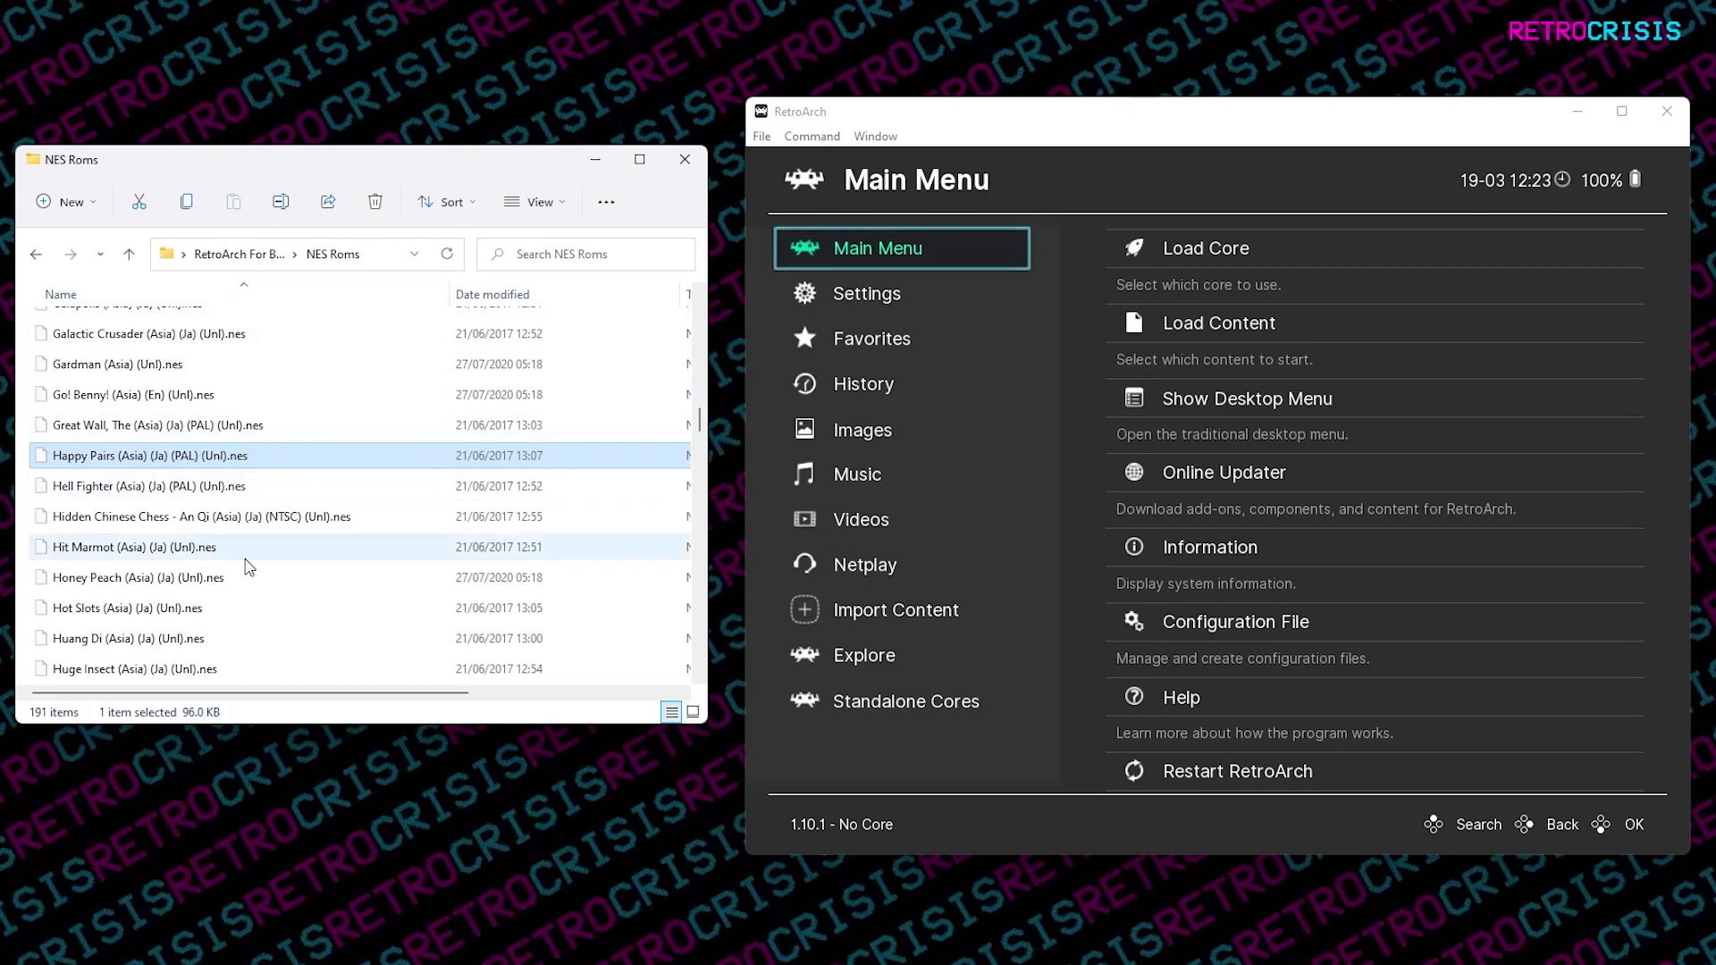
# Try to load Hell Fighter (Asia) (Ja) (PAL) (Unl).nes from the NES Roms folder by dropping it onto the RetroArch window.
pyautogui.click(232, 486)
pyautogui.scroll(-1, 269, 501)
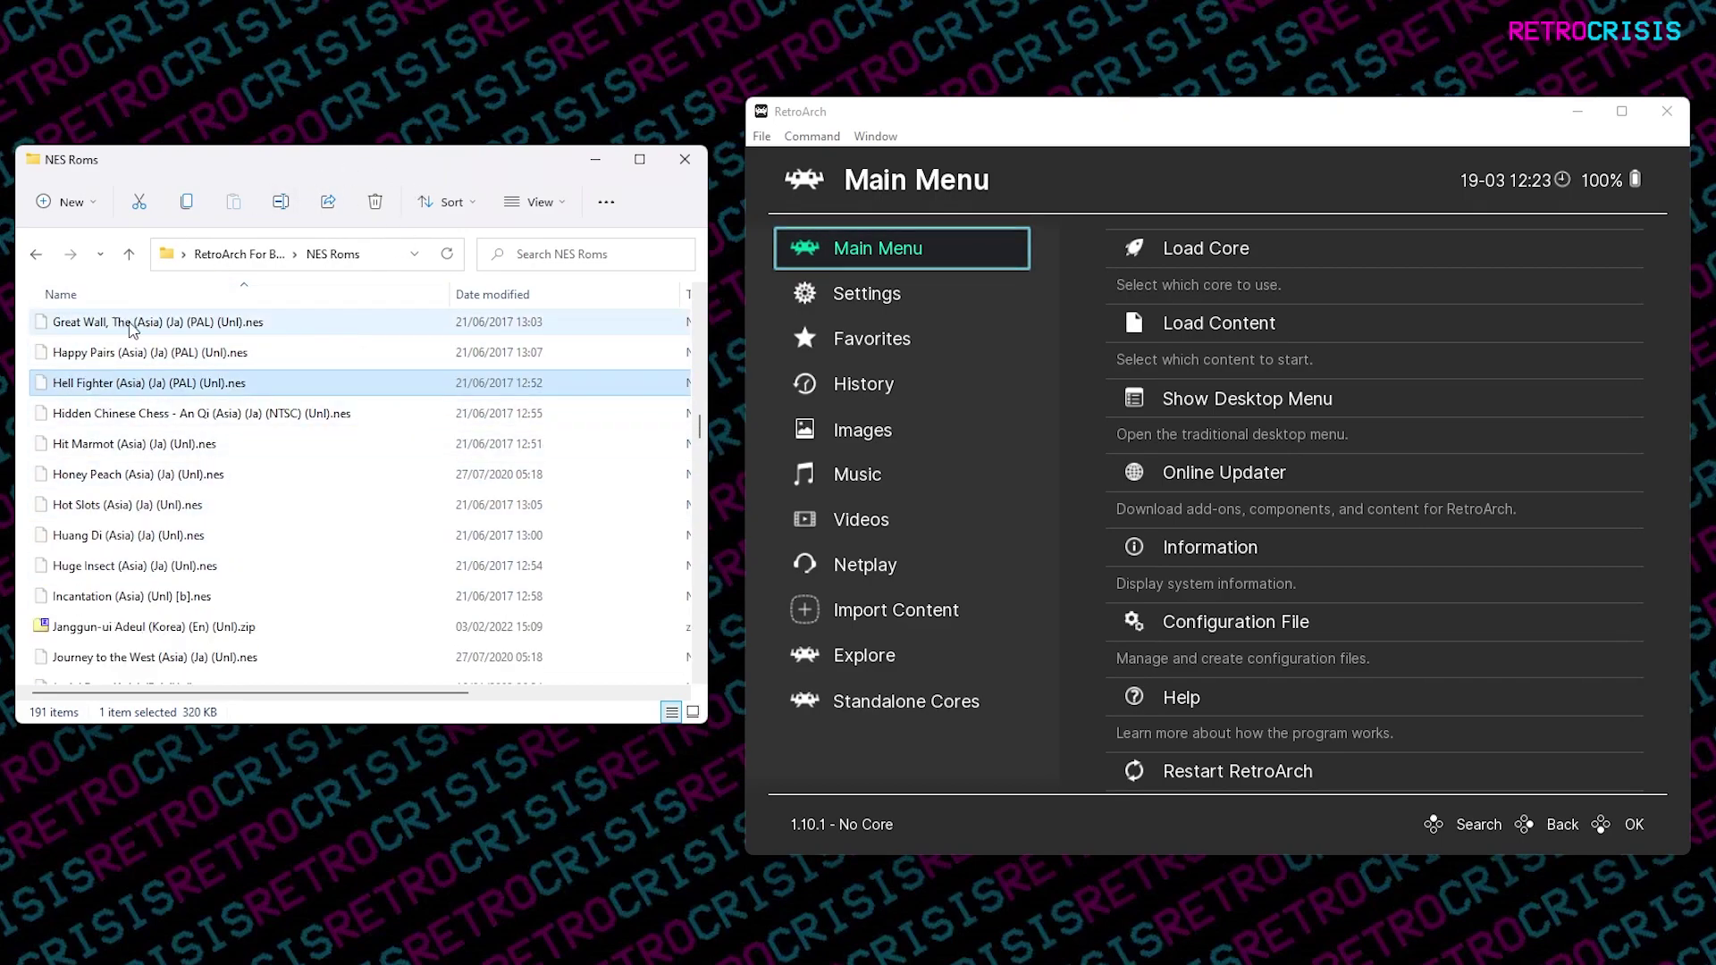
pyautogui.moveTo(58, 386); pyautogui.dragTo(1010, 749)
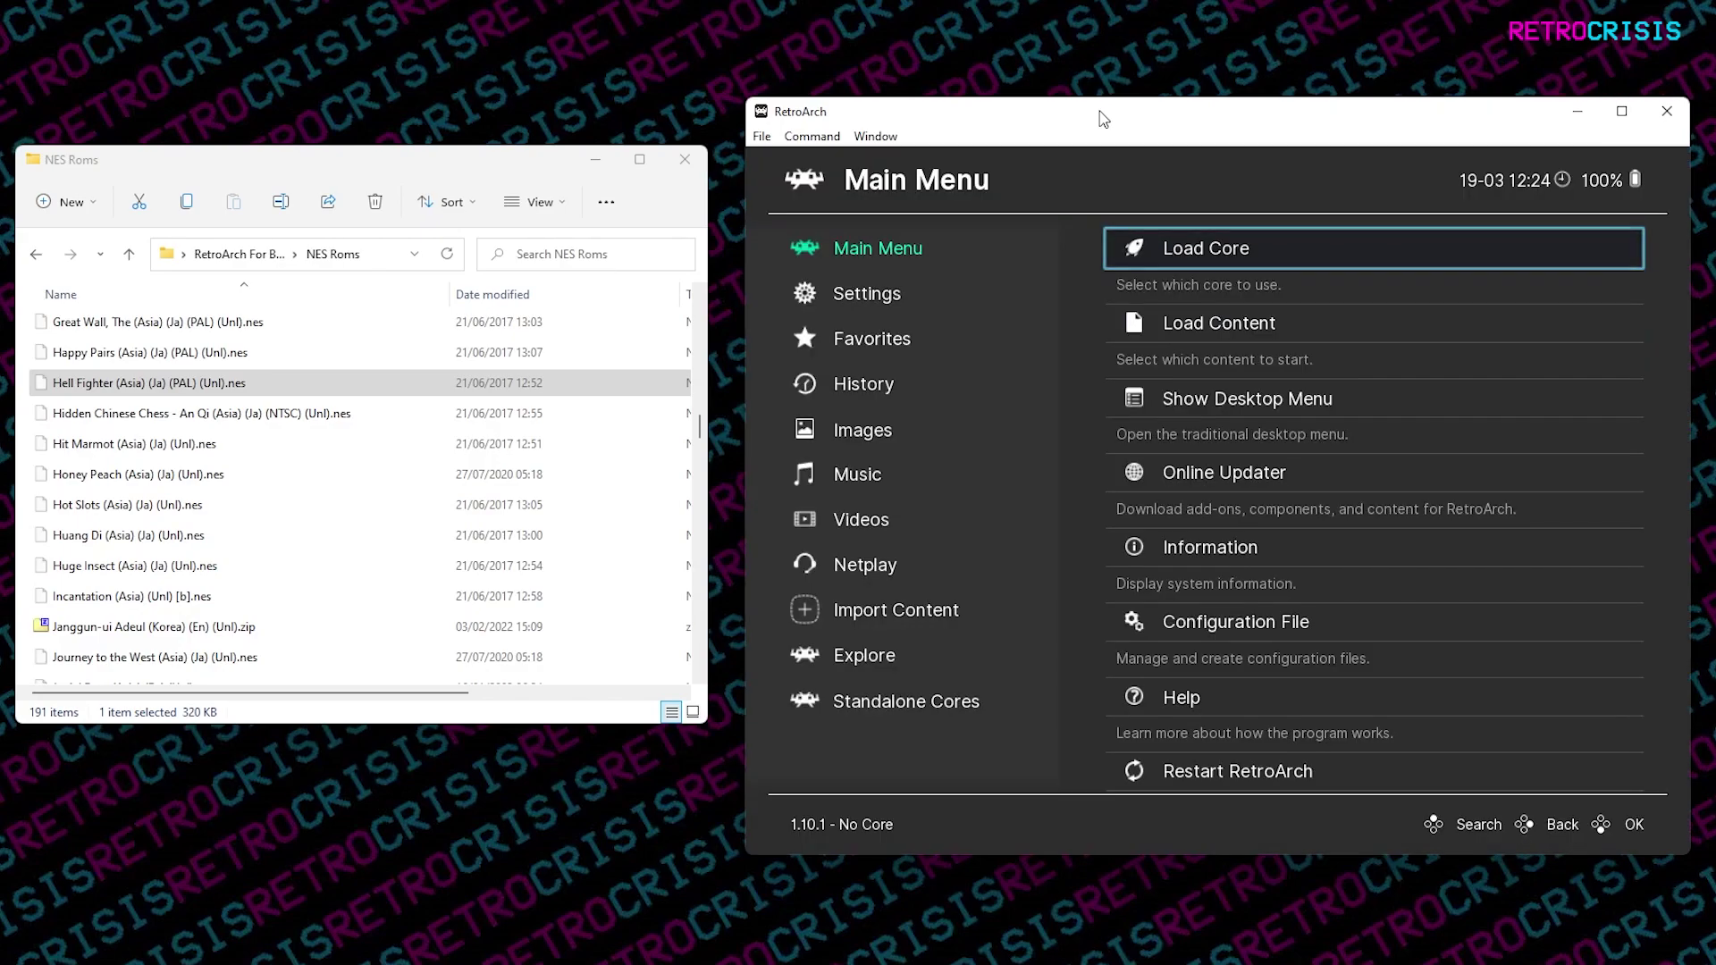
# Start Load Content and browse to the NES Roms folder inside Desktop\RetroArch For Beginners.
pyautogui.press('Return')
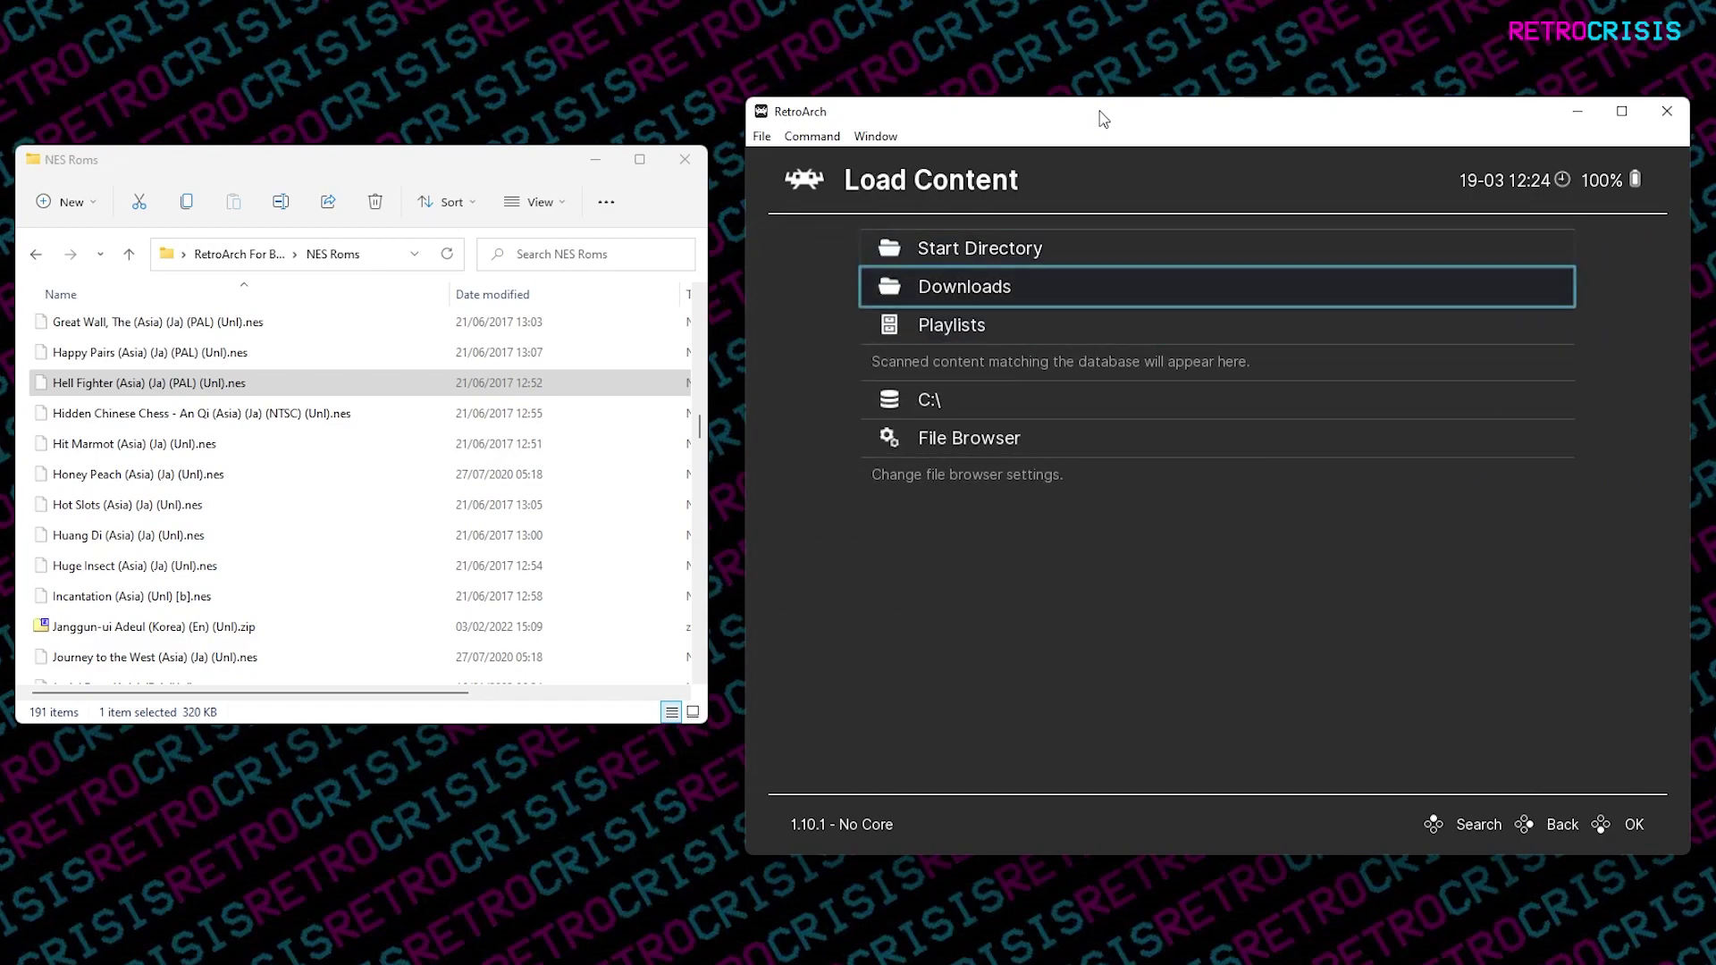
pyautogui.press('Down')
pyautogui.press('Down')
pyautogui.press('Return')
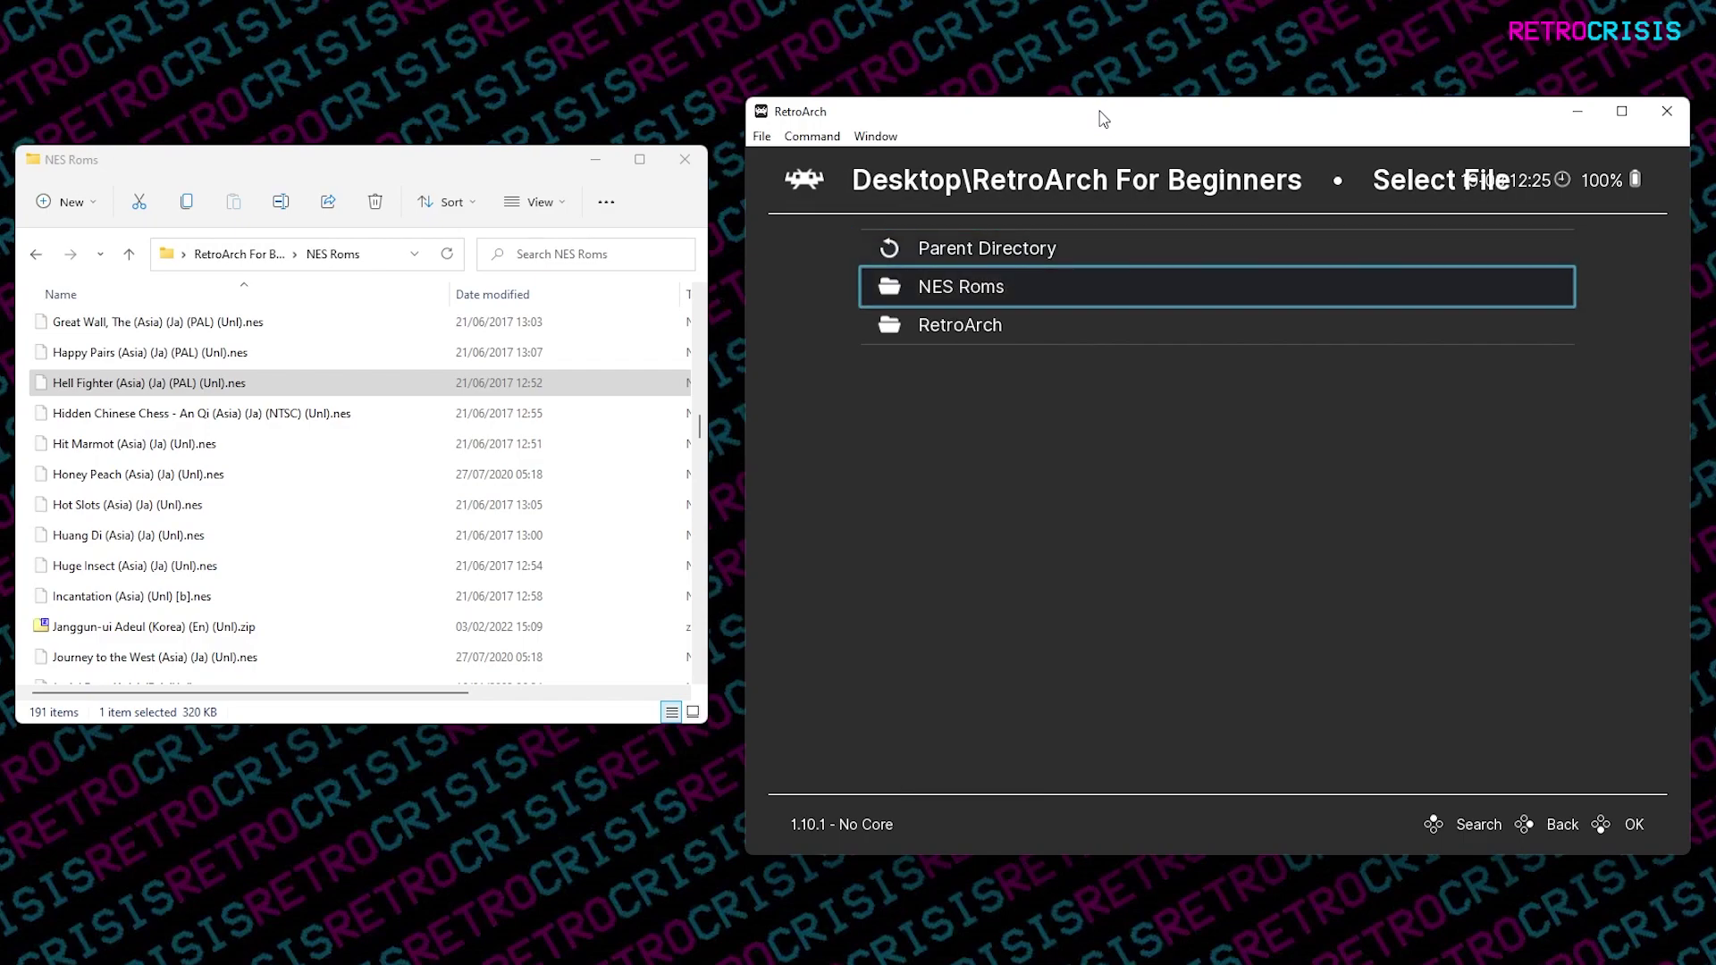
pyautogui.press('Return')
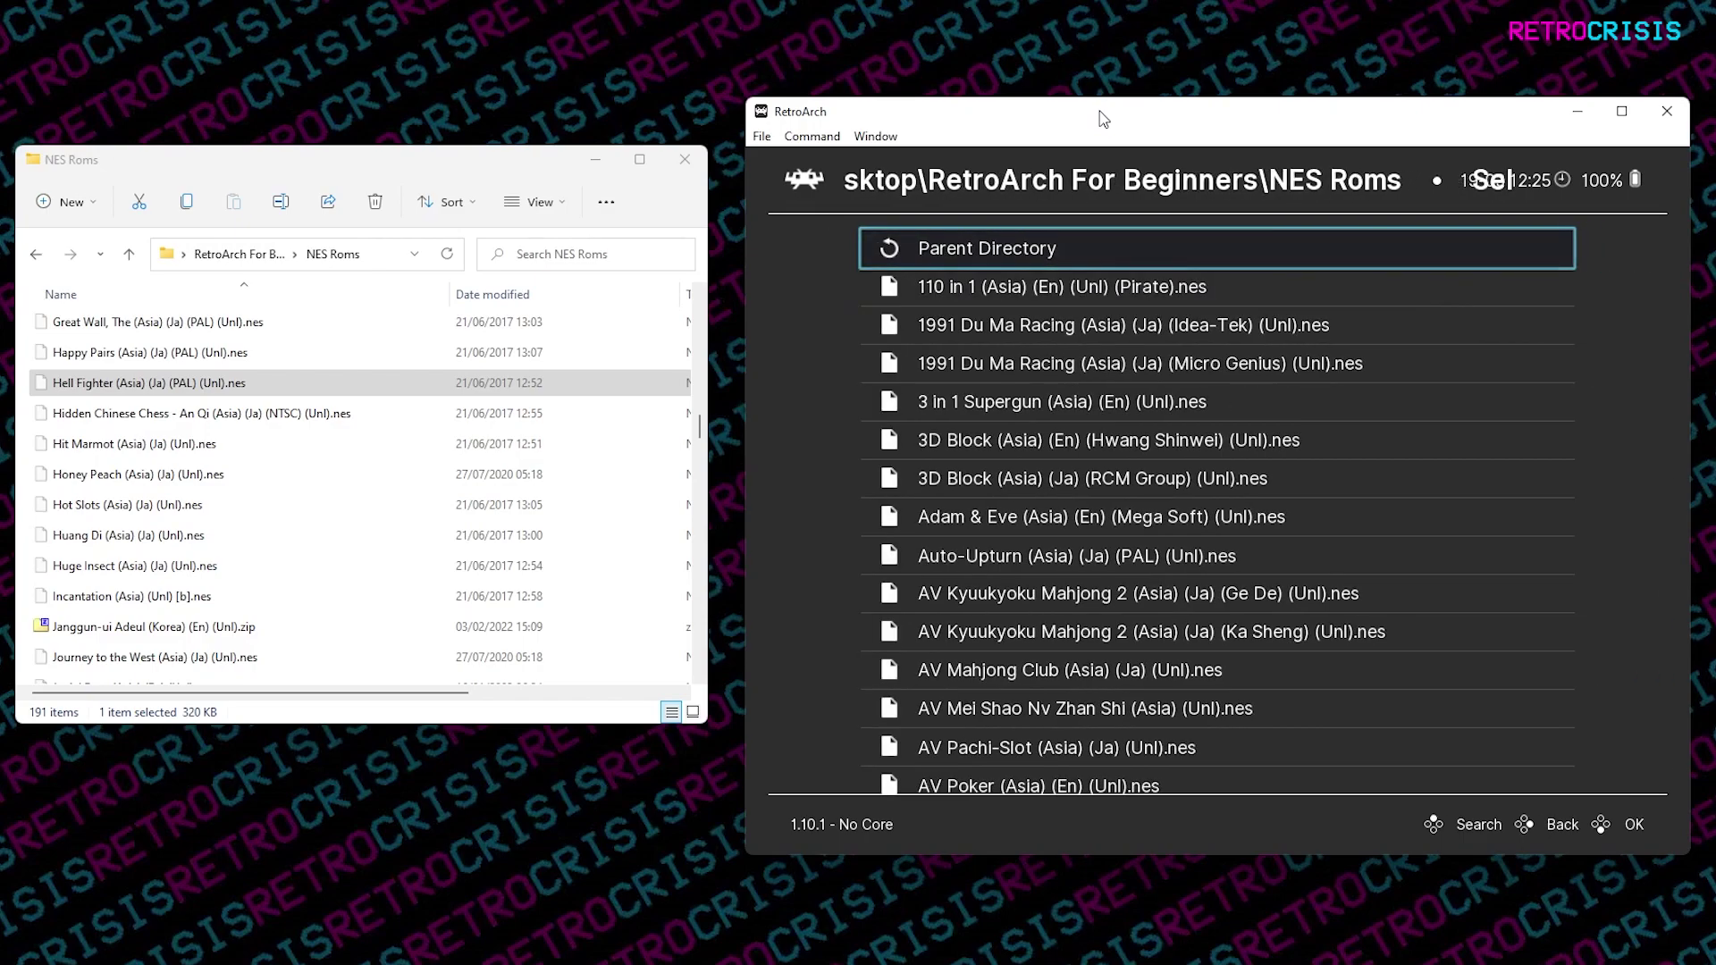
# Find a Sachen NES game in the NES Roms file list and load it with the Mesen core.
pyautogui.press('Down')
pyautogui.press('Down')
pyautogui.press('Down')
pyautogui.press('Down')
pyautogui.press('Down')
pyautogui.press('Down')
pyautogui.press('Down')
pyautogui.press('Down')
pyautogui.press('Down')
pyautogui.press('Down')
pyautogui.press('Down')
pyautogui.press('Down')
pyautogui.press('Down')
pyautogui.press('Down')
pyautogui.press('Down')
pyautogui.press('Down')
pyautogui.press('Down')
pyautogui.press('Down')
pyautogui.press('Down')
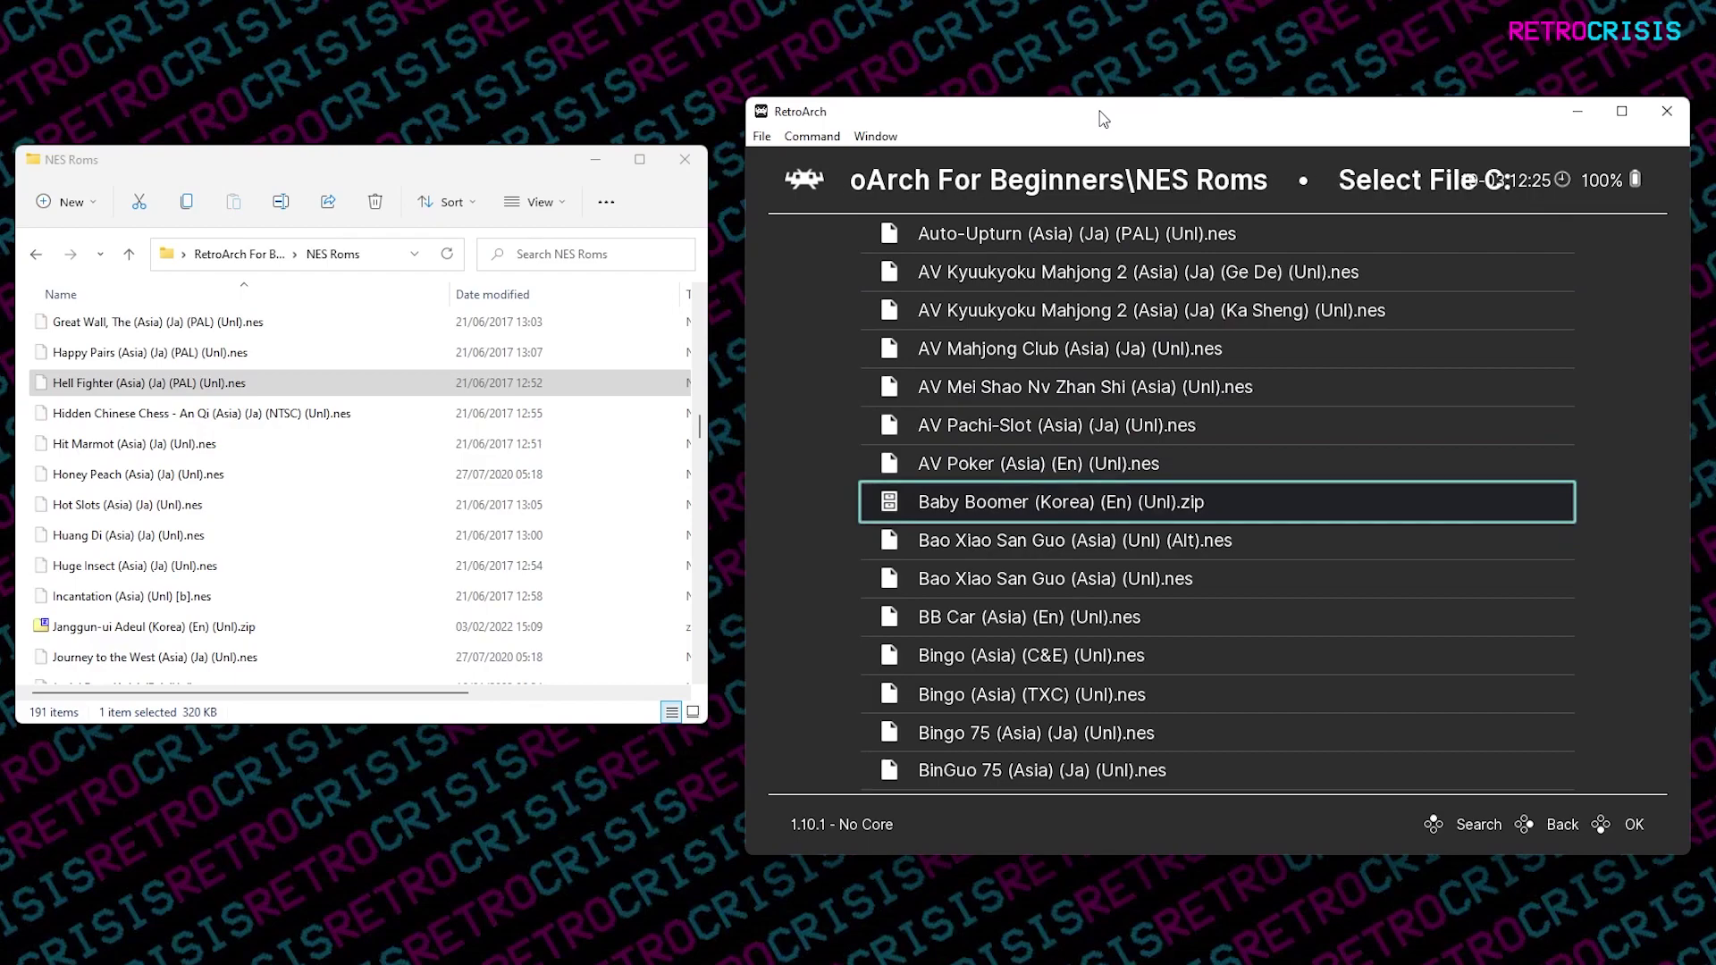
pyautogui.press('Down')
pyautogui.press('Down')
pyautogui.press('Down')
pyautogui.press('Down')
pyautogui.press('Down')
pyautogui.press('Down')
pyautogui.press('Down')
pyautogui.press('Down')
pyautogui.press('Down')
pyautogui.press('Down')
pyautogui.press('Down')
pyautogui.press('Down')
pyautogui.press('Down')
pyautogui.press('Down')
pyautogui.press('Down')
pyautogui.press('Down')
pyautogui.press('Down')
pyautogui.press('Down')
pyautogui.press('Down')
pyautogui.press('Down')
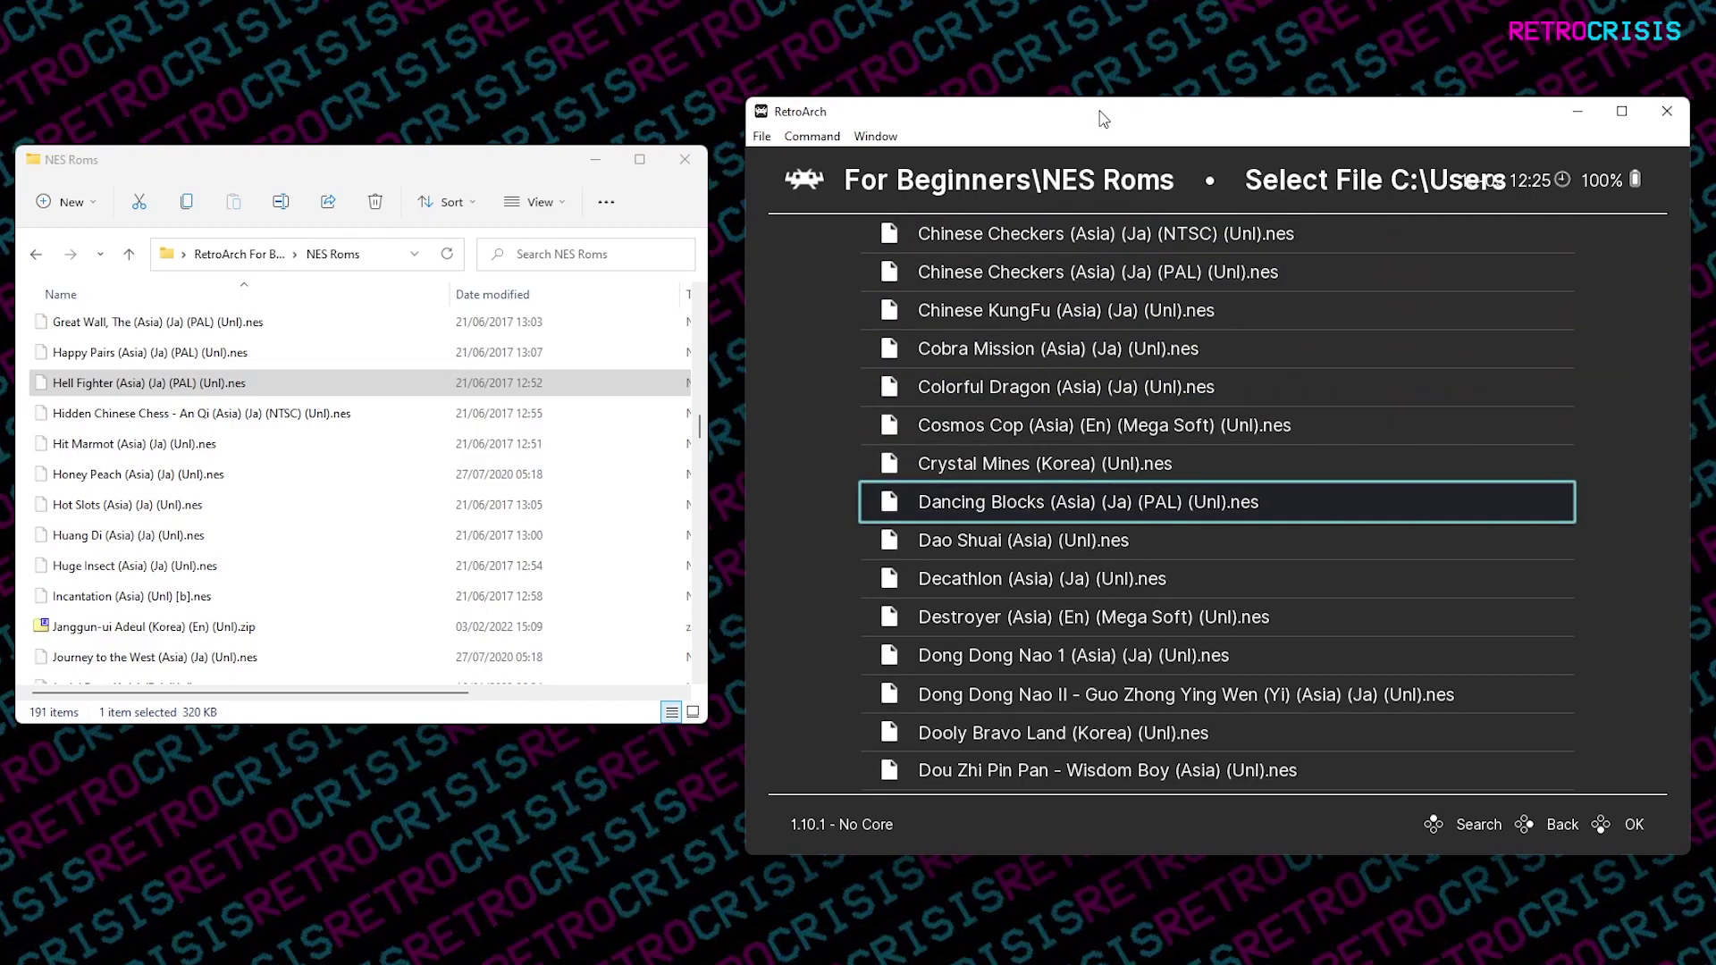
pyautogui.press('Down')
pyautogui.press('Down')
pyautogui.press('Down')
pyautogui.press('Down')
pyautogui.press('Down')
pyautogui.press('Down')
pyautogui.press('Down')
pyautogui.press('Down')
pyautogui.press('Down')
pyautogui.press('Down')
pyautogui.press('Down')
pyautogui.press('Down')
pyautogui.press('Down')
pyautogui.press('Down')
pyautogui.press('Down')
pyautogui.press('Down')
pyautogui.press('Return')
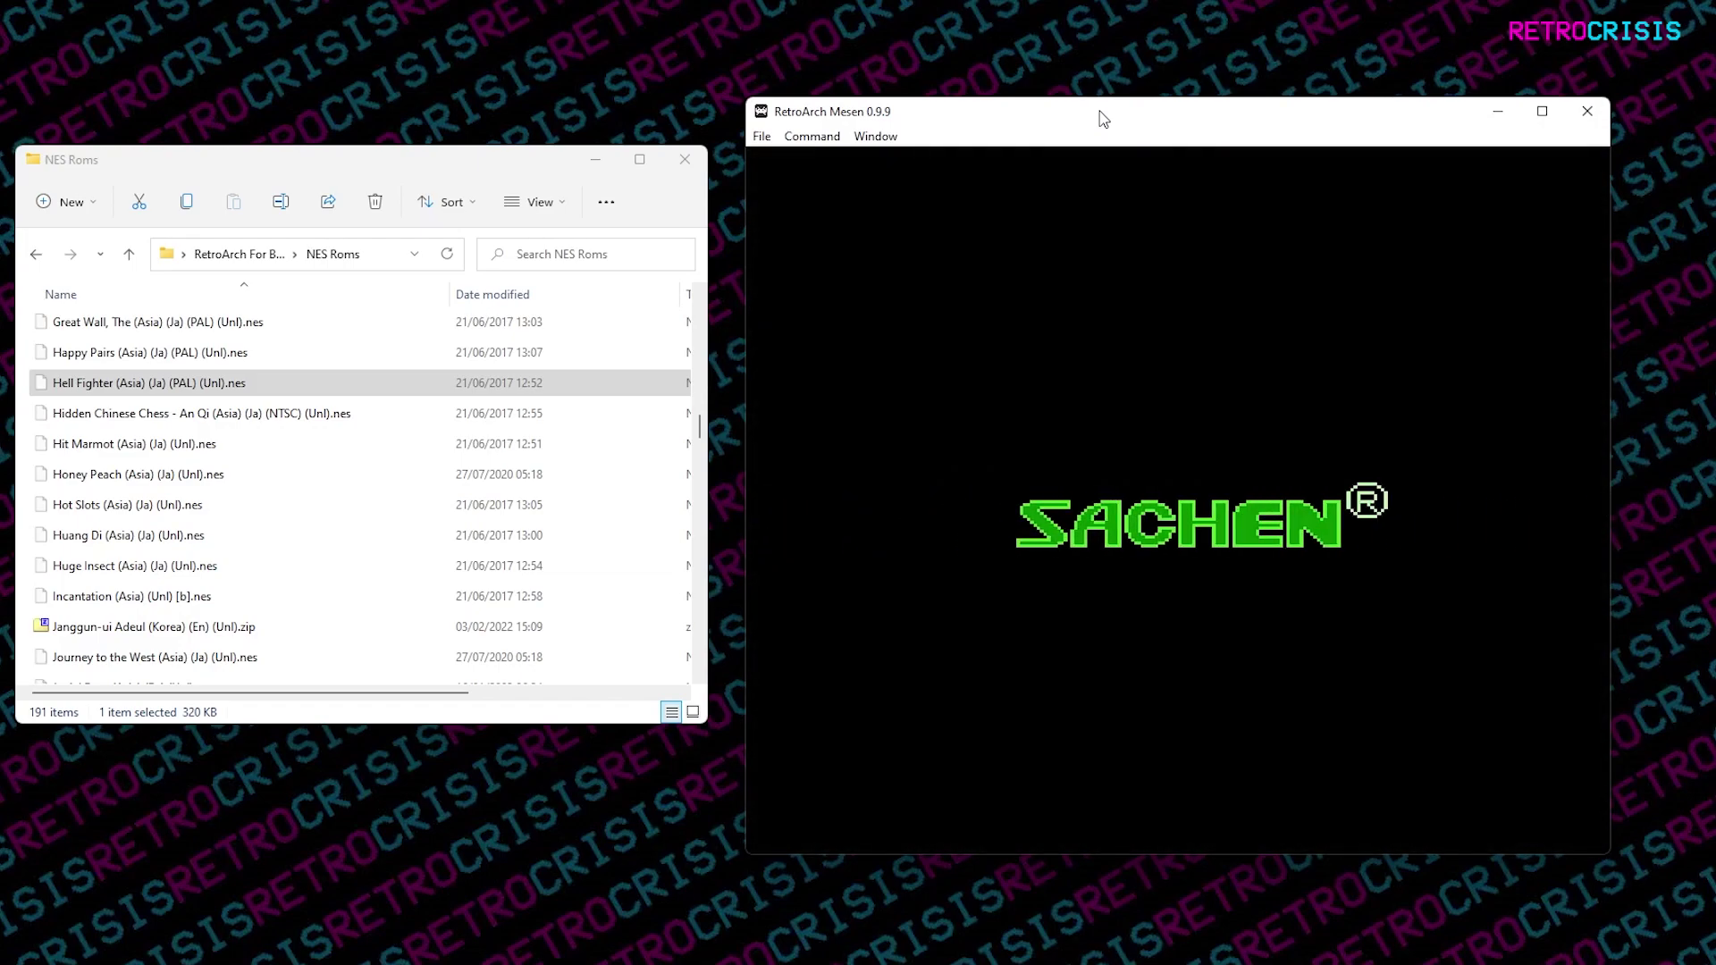
# Open Import Content and start a directory scan in the RetroArch For Beginners folder.
pyautogui.click(375, 146)
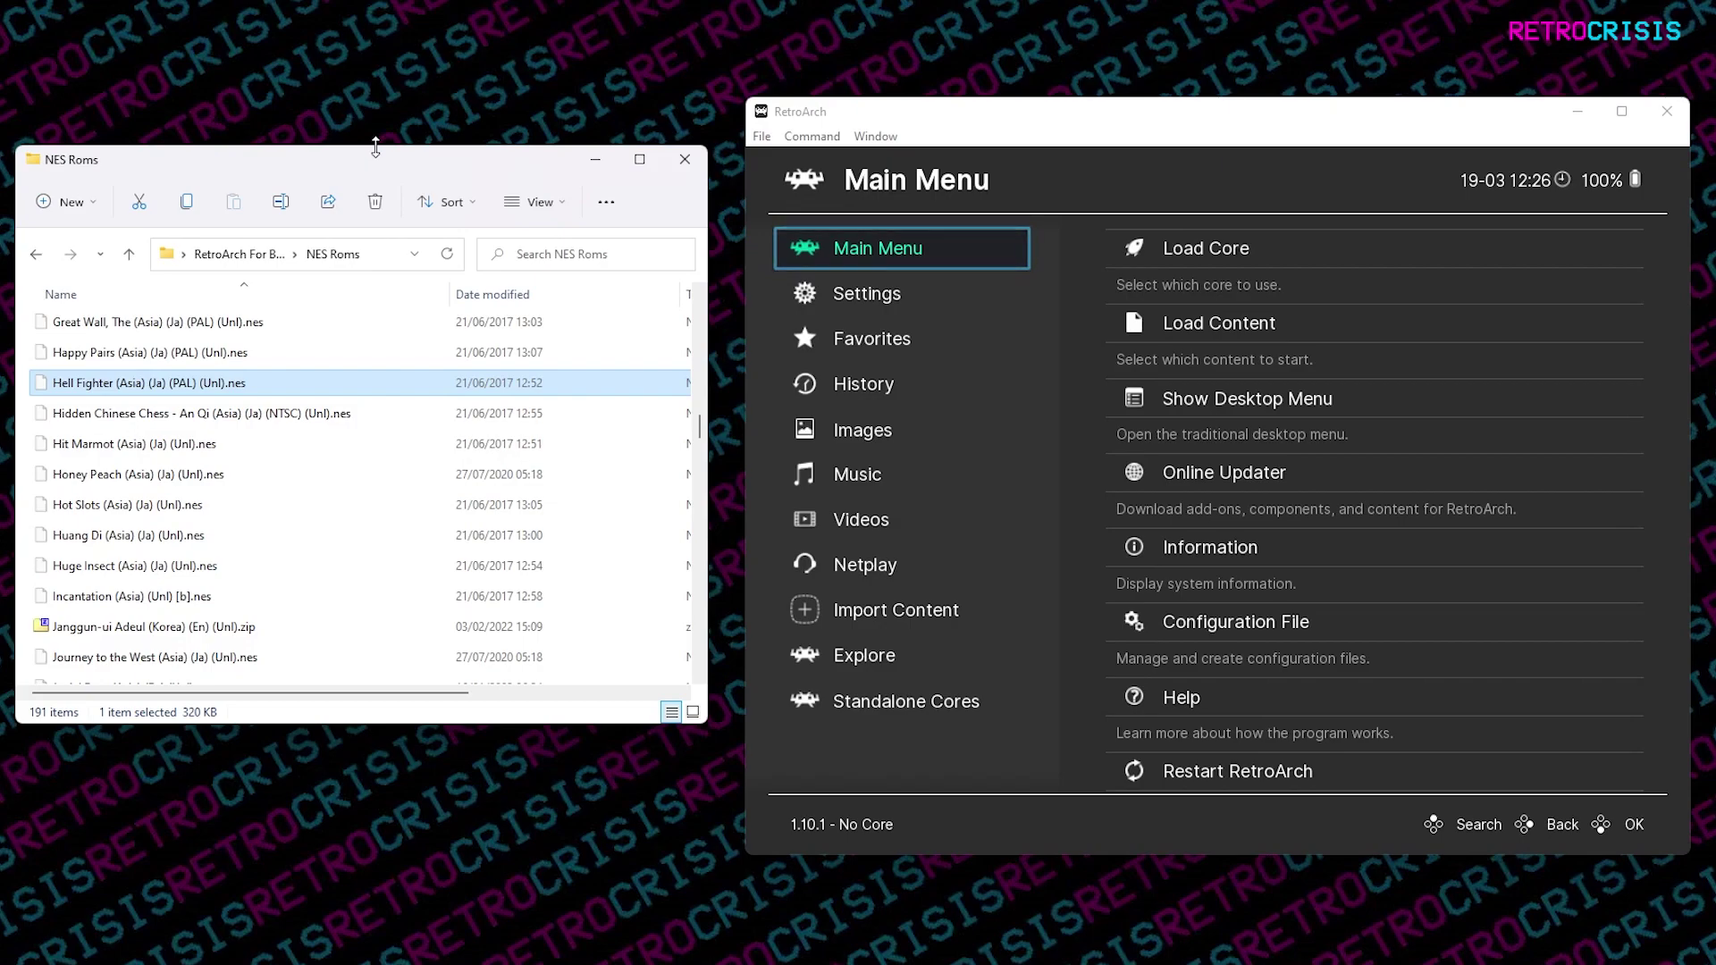
pyautogui.click(934, 116)
pyautogui.press('Down')
pyautogui.press('Down')
pyautogui.press('Down')
pyautogui.press('Down')
pyautogui.press('Down')
pyautogui.press('Down')
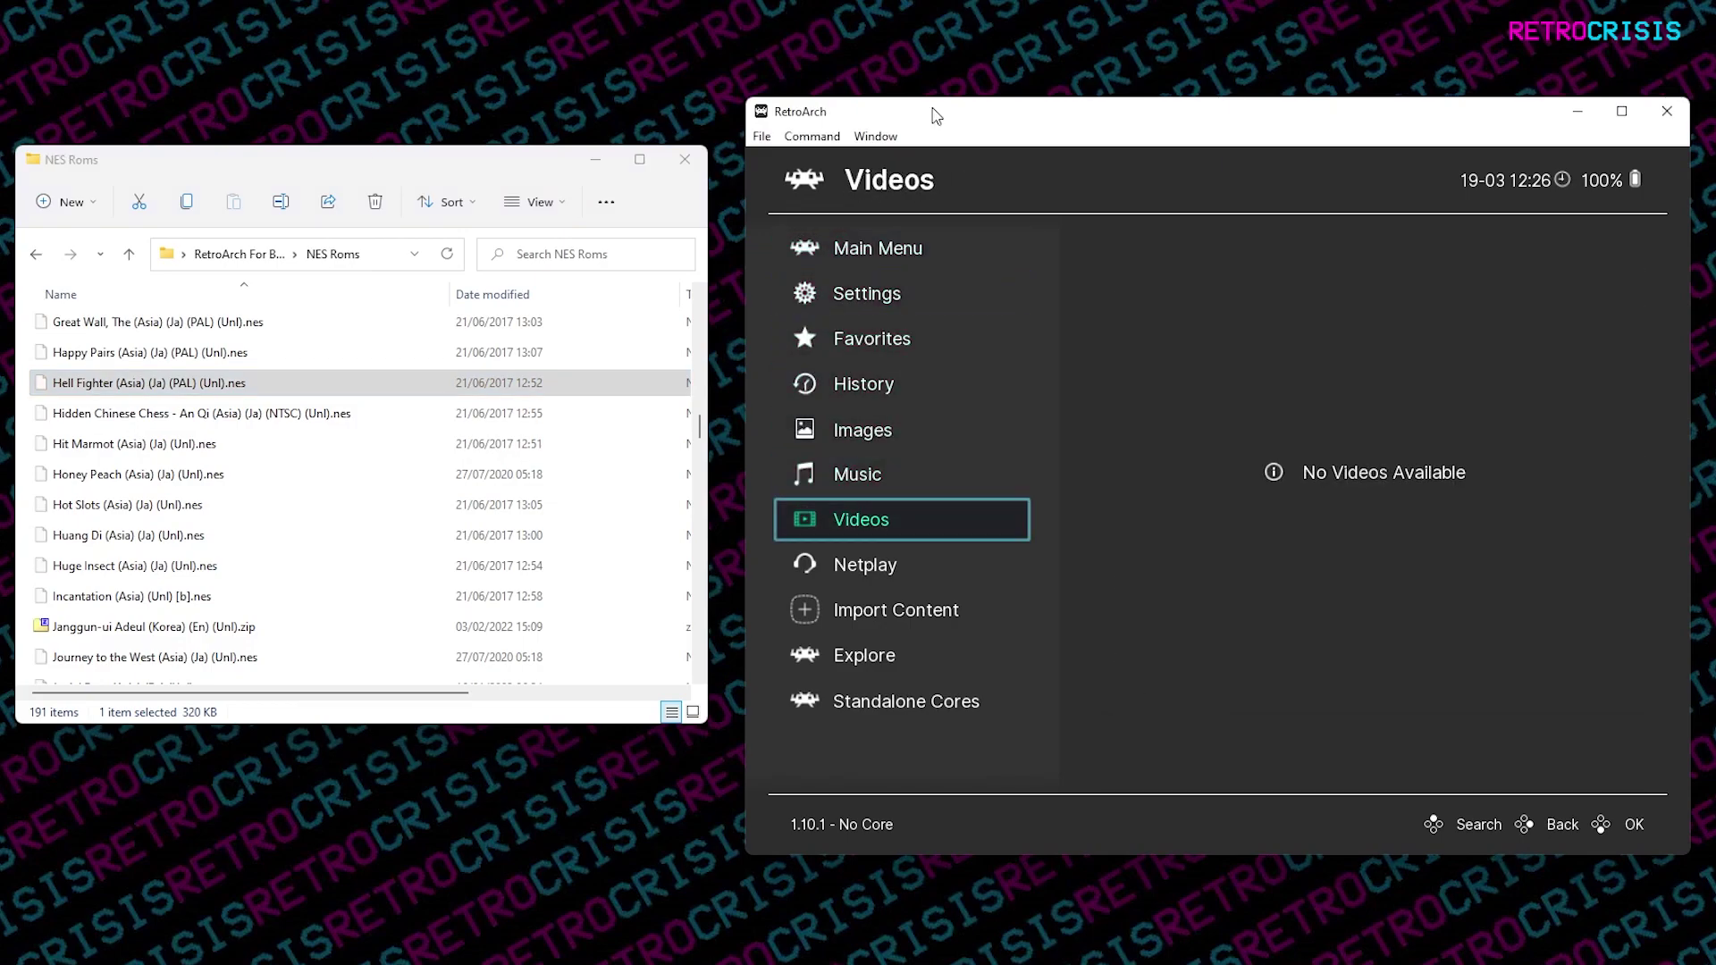
pyautogui.press('Down')
pyautogui.press('Down')
pyautogui.press('Right')
pyautogui.press('Return')
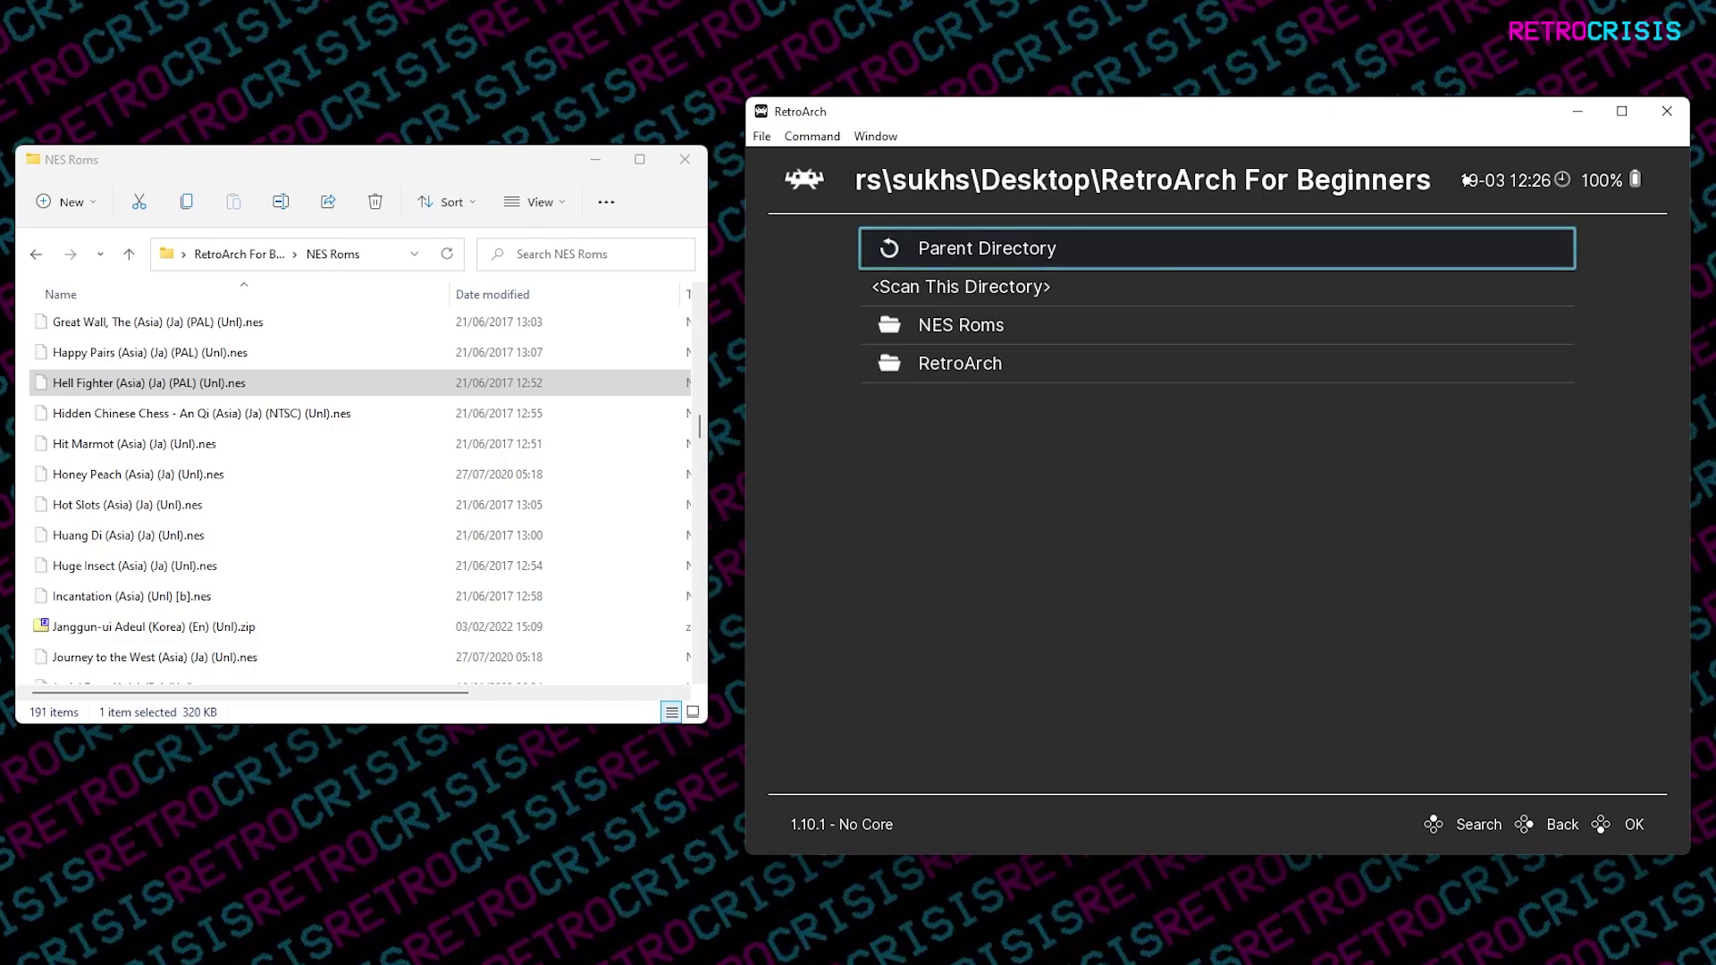
# Scan the NES Roms directory to import its games into a playlist.
pyautogui.press('Down')
pyautogui.press('Down')
pyautogui.press('Return')
pyautogui.press('Down')
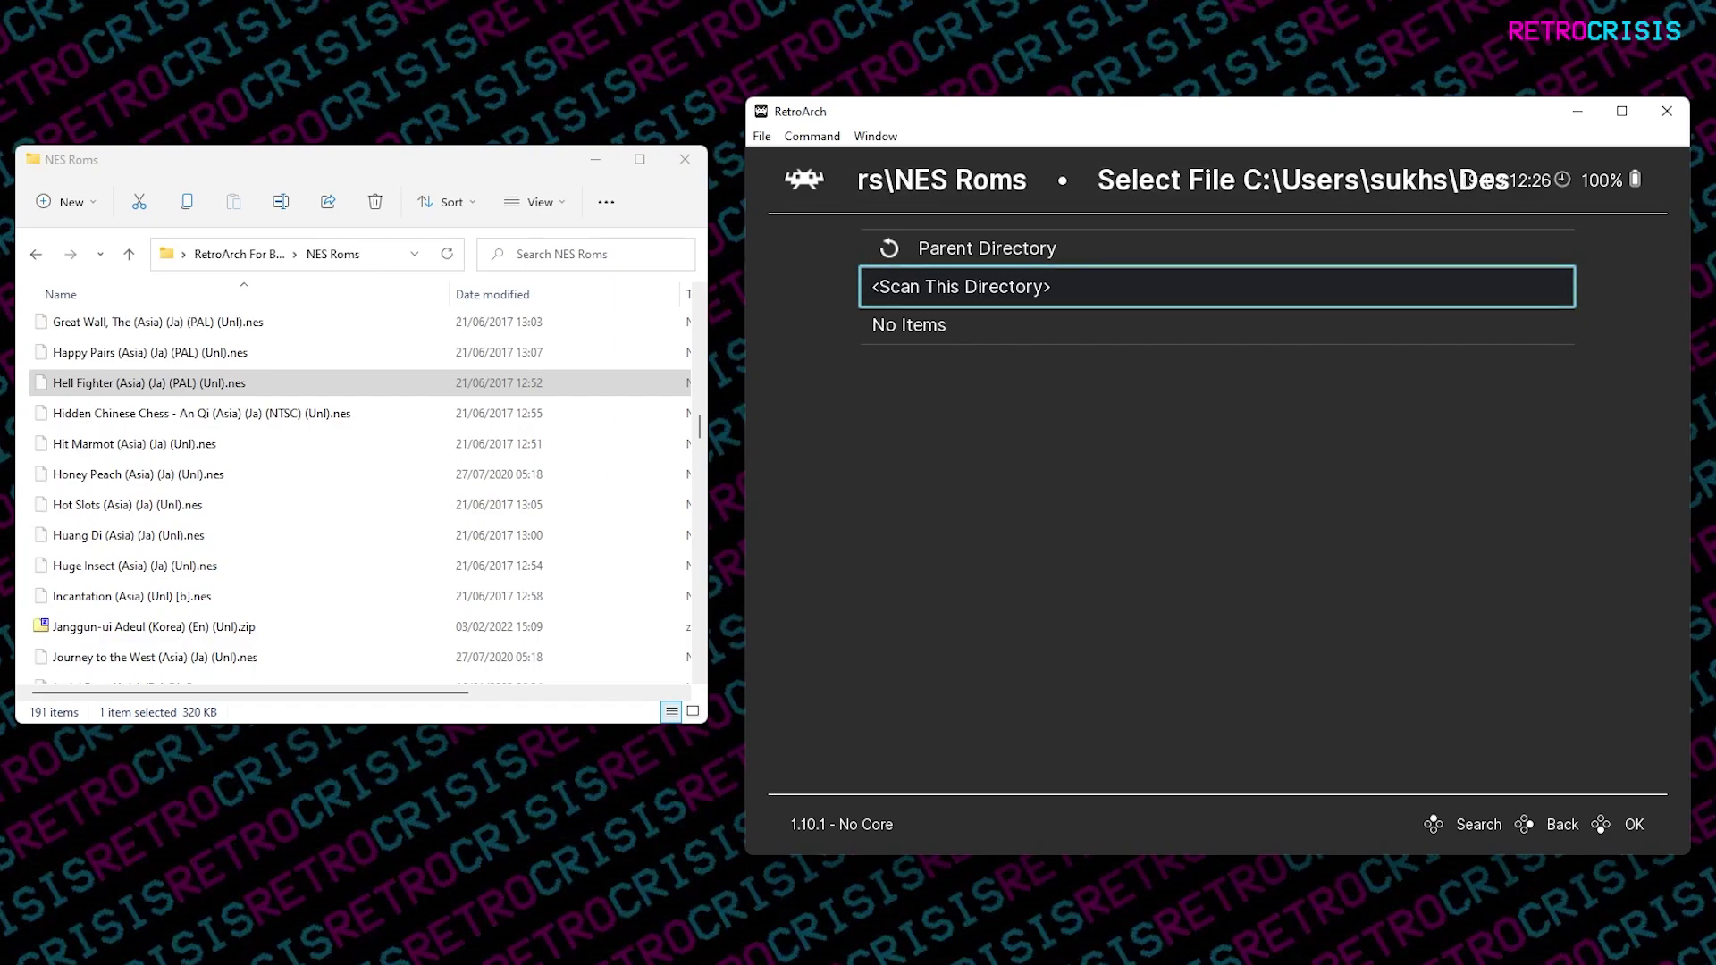
pyautogui.press('Return')
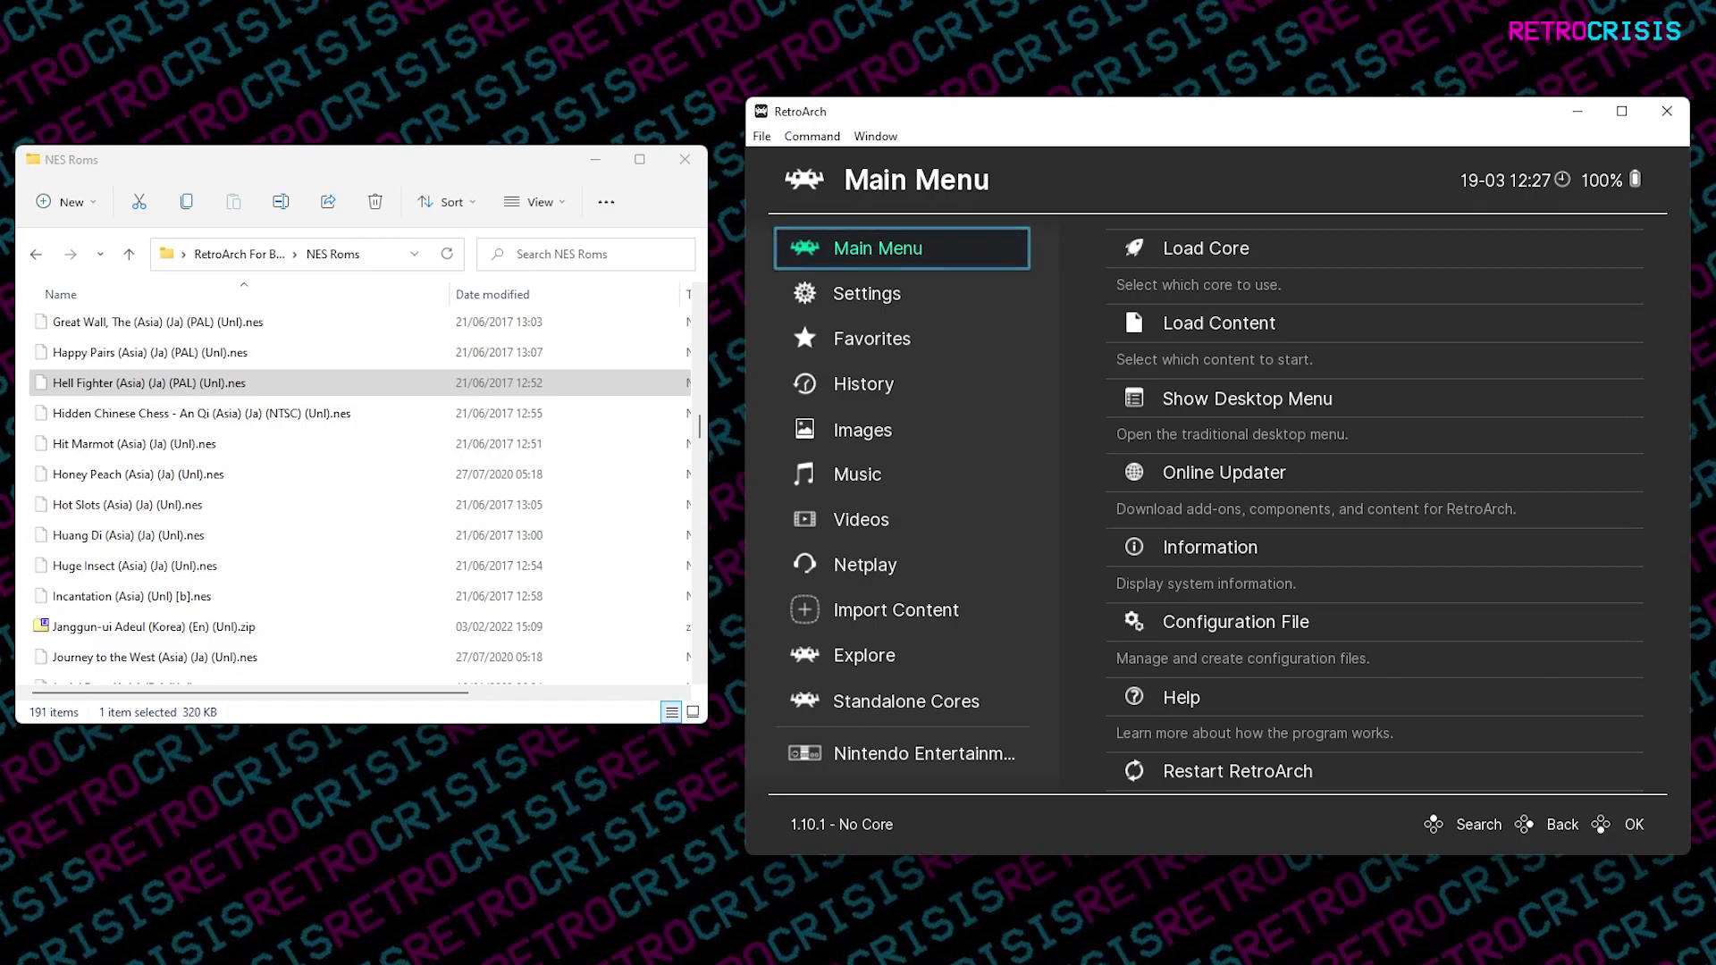
# Open the newly imported Nintendo Entertainment System playlist.
pyautogui.press('Down')
pyautogui.press('Down')
pyautogui.press('Down')
pyautogui.press('Down')
pyautogui.press('Down')
pyautogui.press('Down')
pyautogui.press('Down')
pyautogui.press('Down')
pyautogui.press('Down')
pyautogui.press('Down')
pyautogui.press('Down')
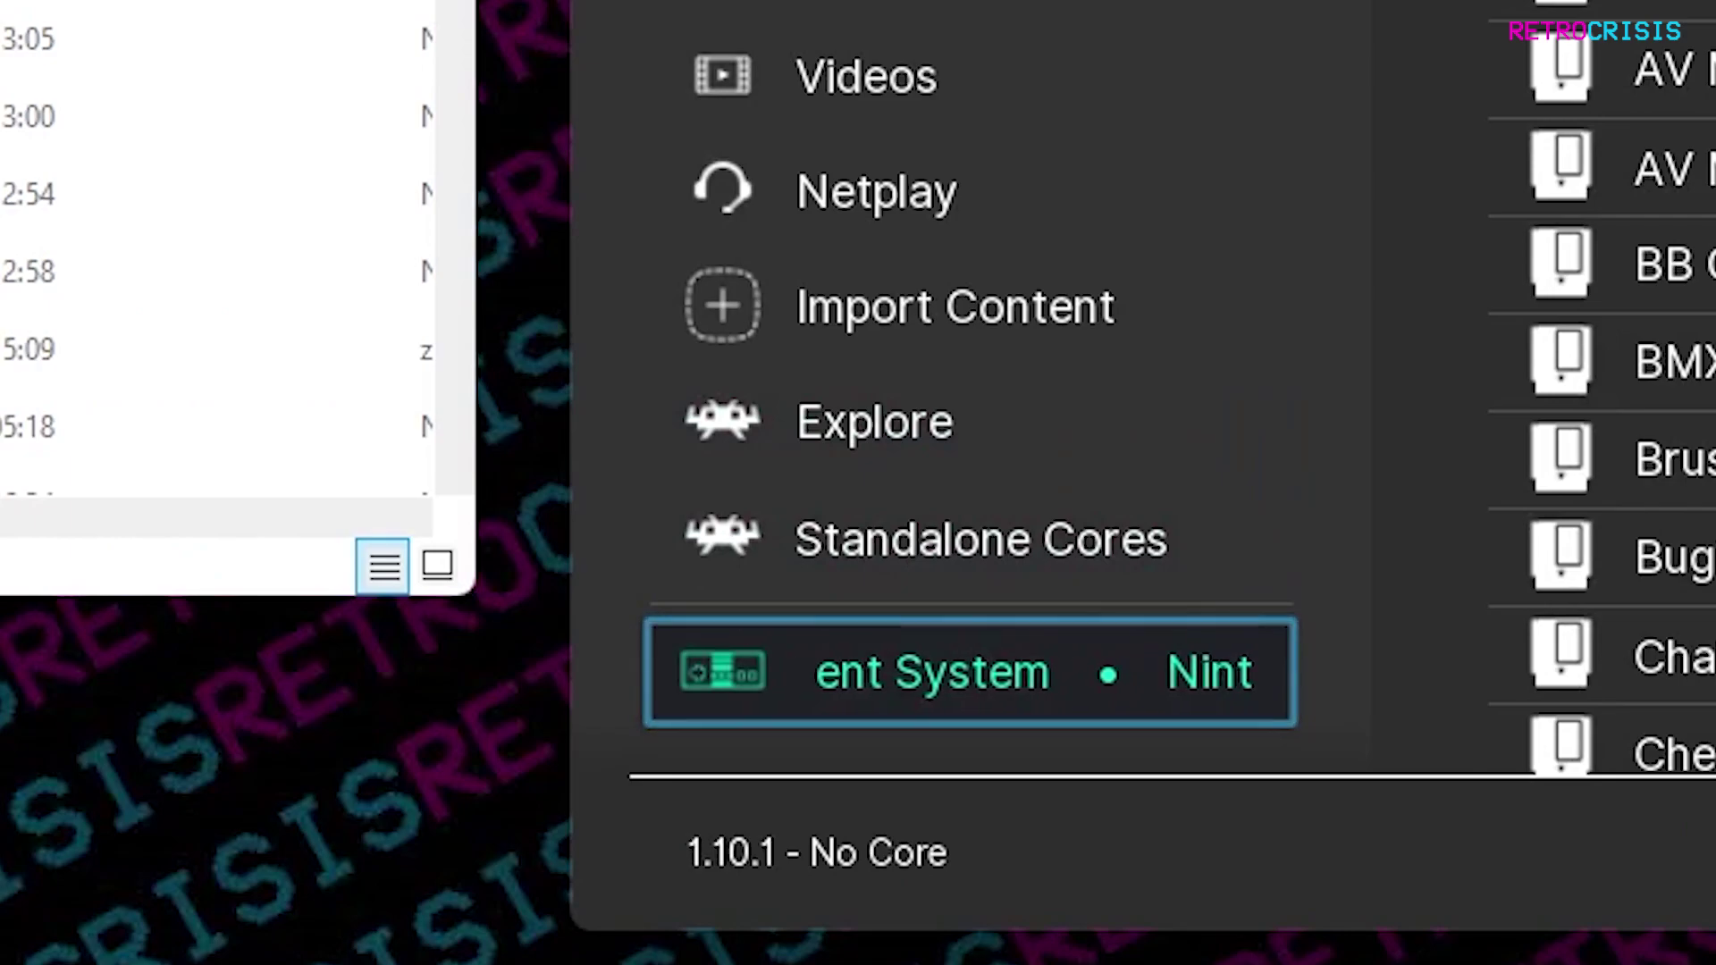
pyautogui.press('Return')
# Browse the Nintendo Entertainment System playlist to examine which games were imported and their entry details.
pyautogui.press('Down')
pyautogui.press('Down')
pyautogui.press('Down')
pyautogui.press('Down')
pyautogui.press('Down')
pyautogui.press('Down')
pyautogui.press('Down')
pyautogui.press('Down')
pyautogui.press('Down')
pyautogui.press('Down')
pyautogui.press('Down')
pyautogui.press('Down')
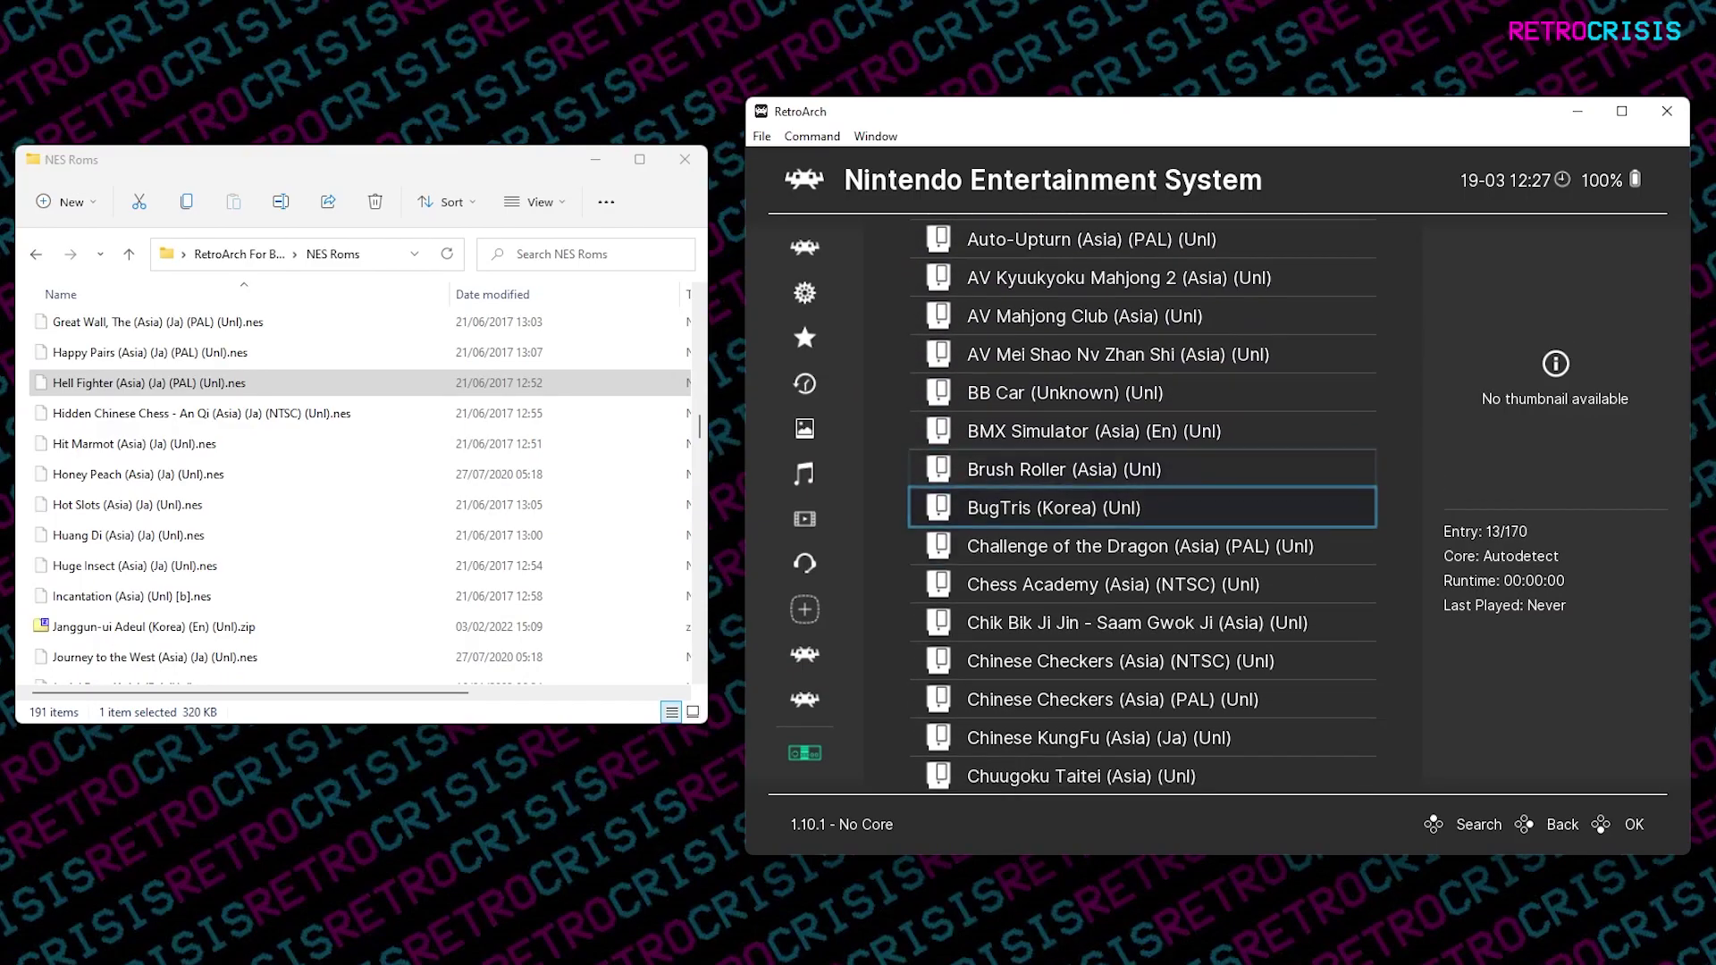
pyautogui.press('Down')
pyautogui.press('Down')
pyautogui.press('Down')
pyautogui.press('Down')
pyautogui.press('Down')
pyautogui.press('Down')
pyautogui.press('Down')
pyautogui.press('Down')
pyautogui.press('Down')
pyautogui.press('Down')
pyautogui.press('Down')
pyautogui.press('Down')
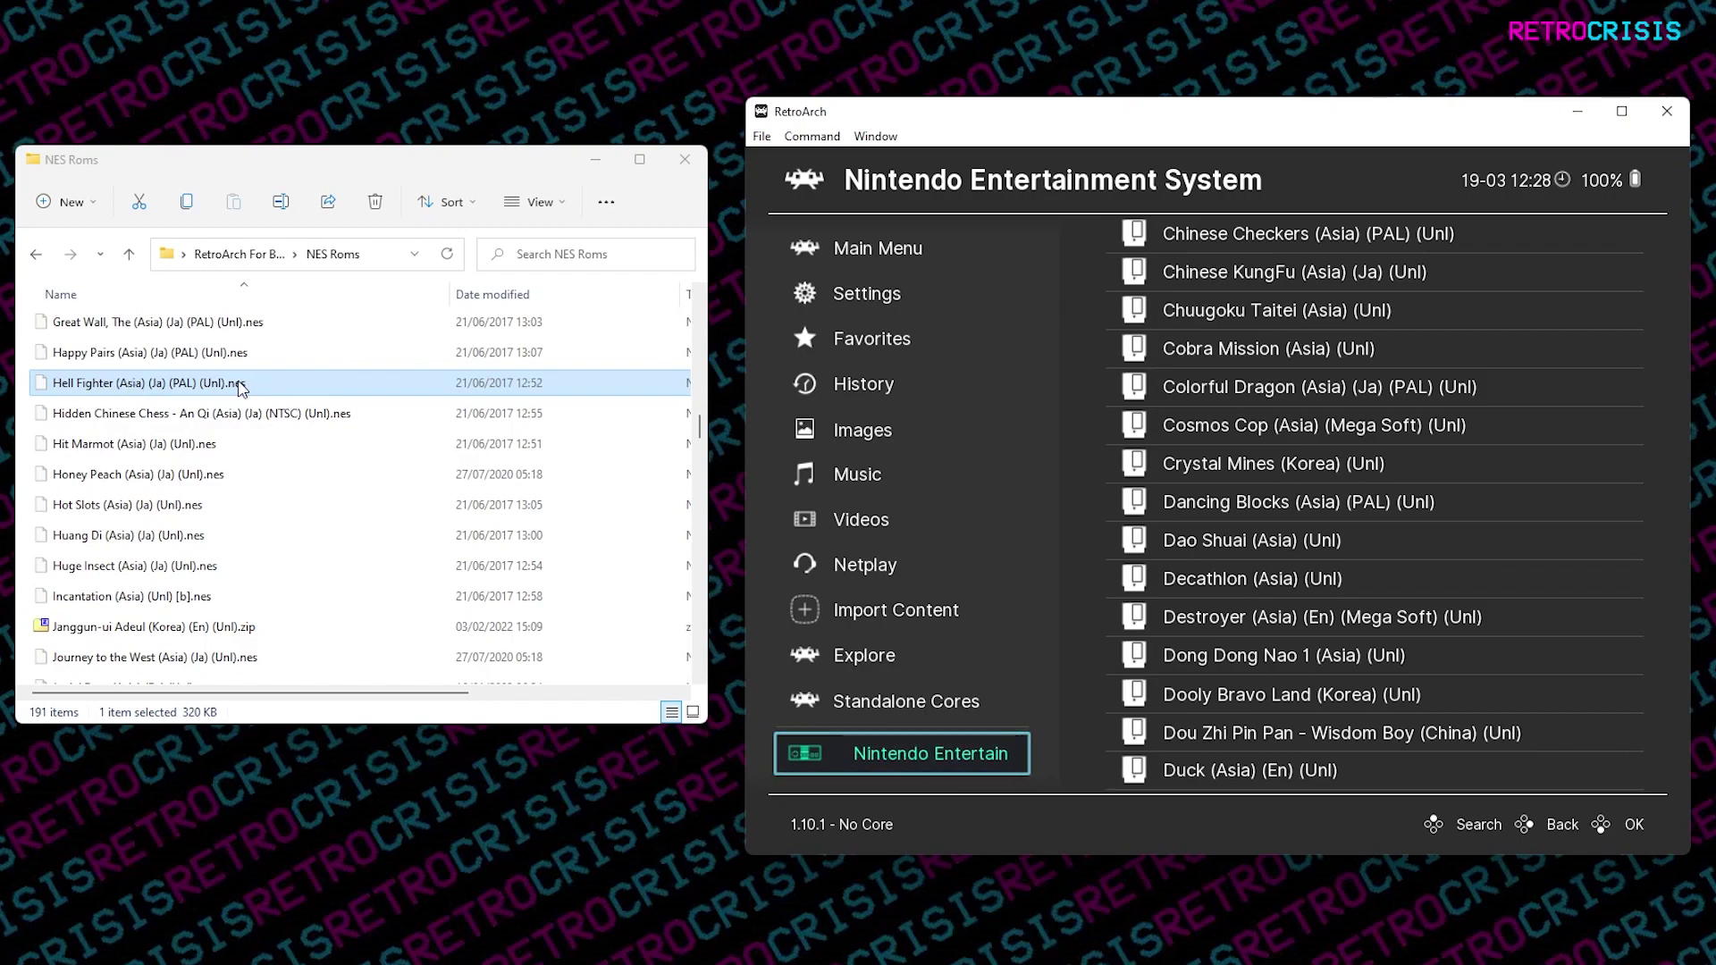
pyautogui.click(1358, 357)
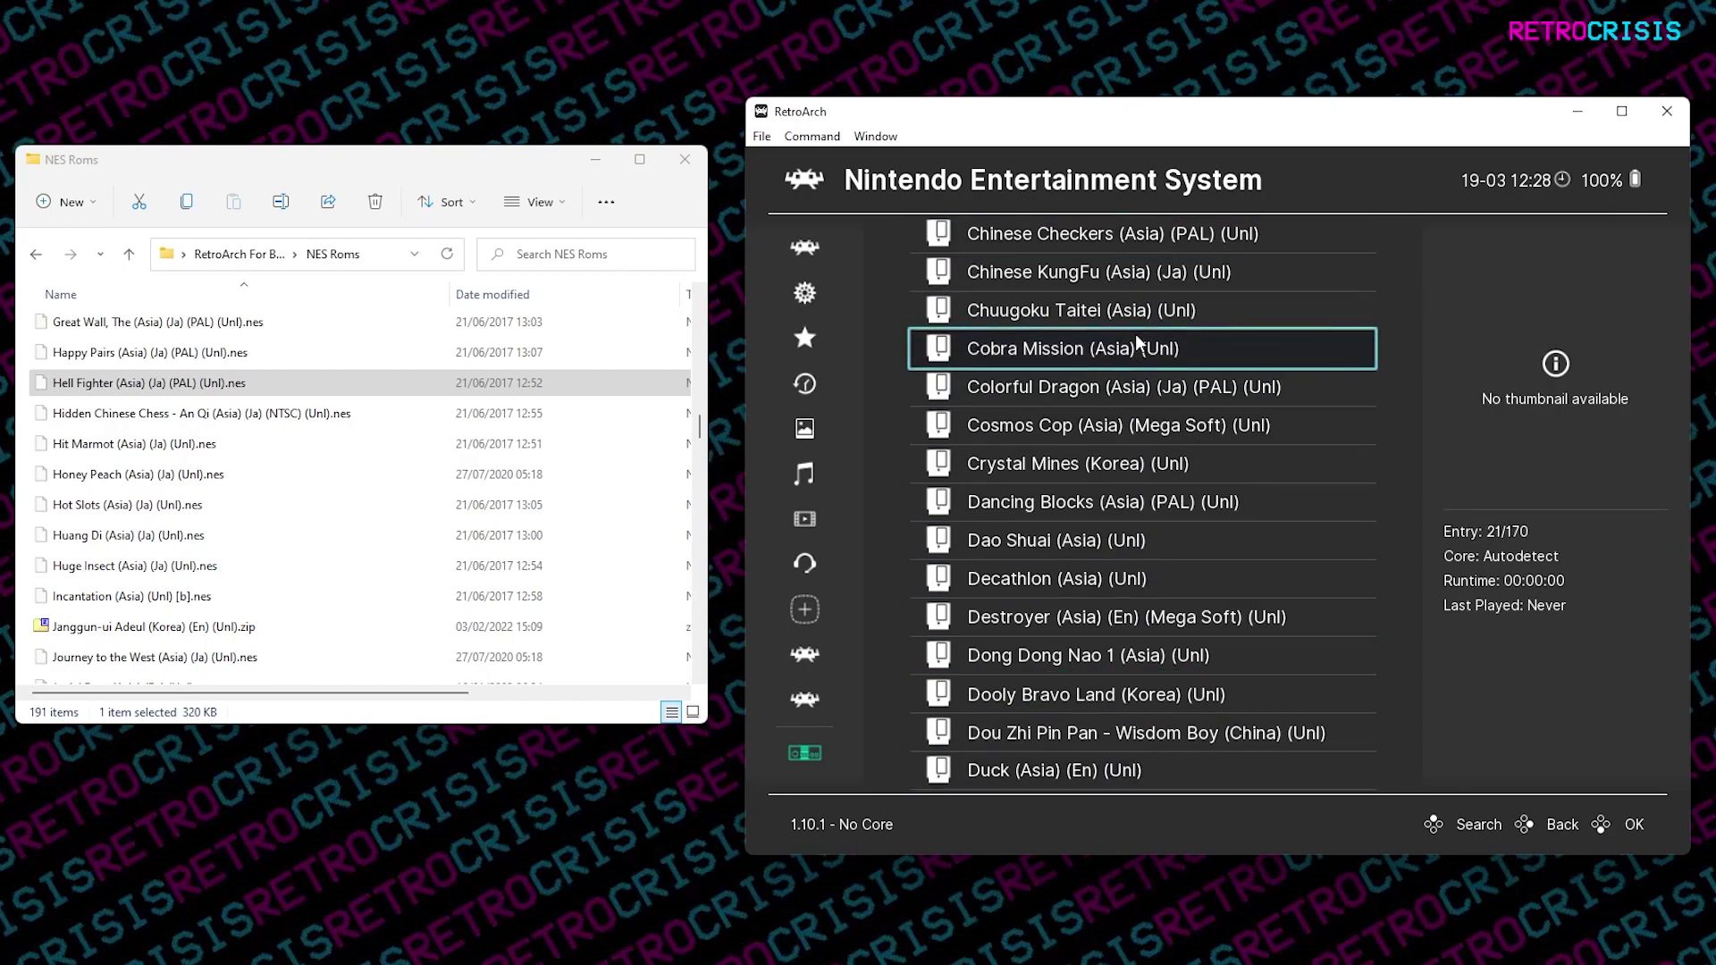
# Leave the Nintendo Entertainment System playlist and open the Playlists settings.
pyautogui.press('Left')
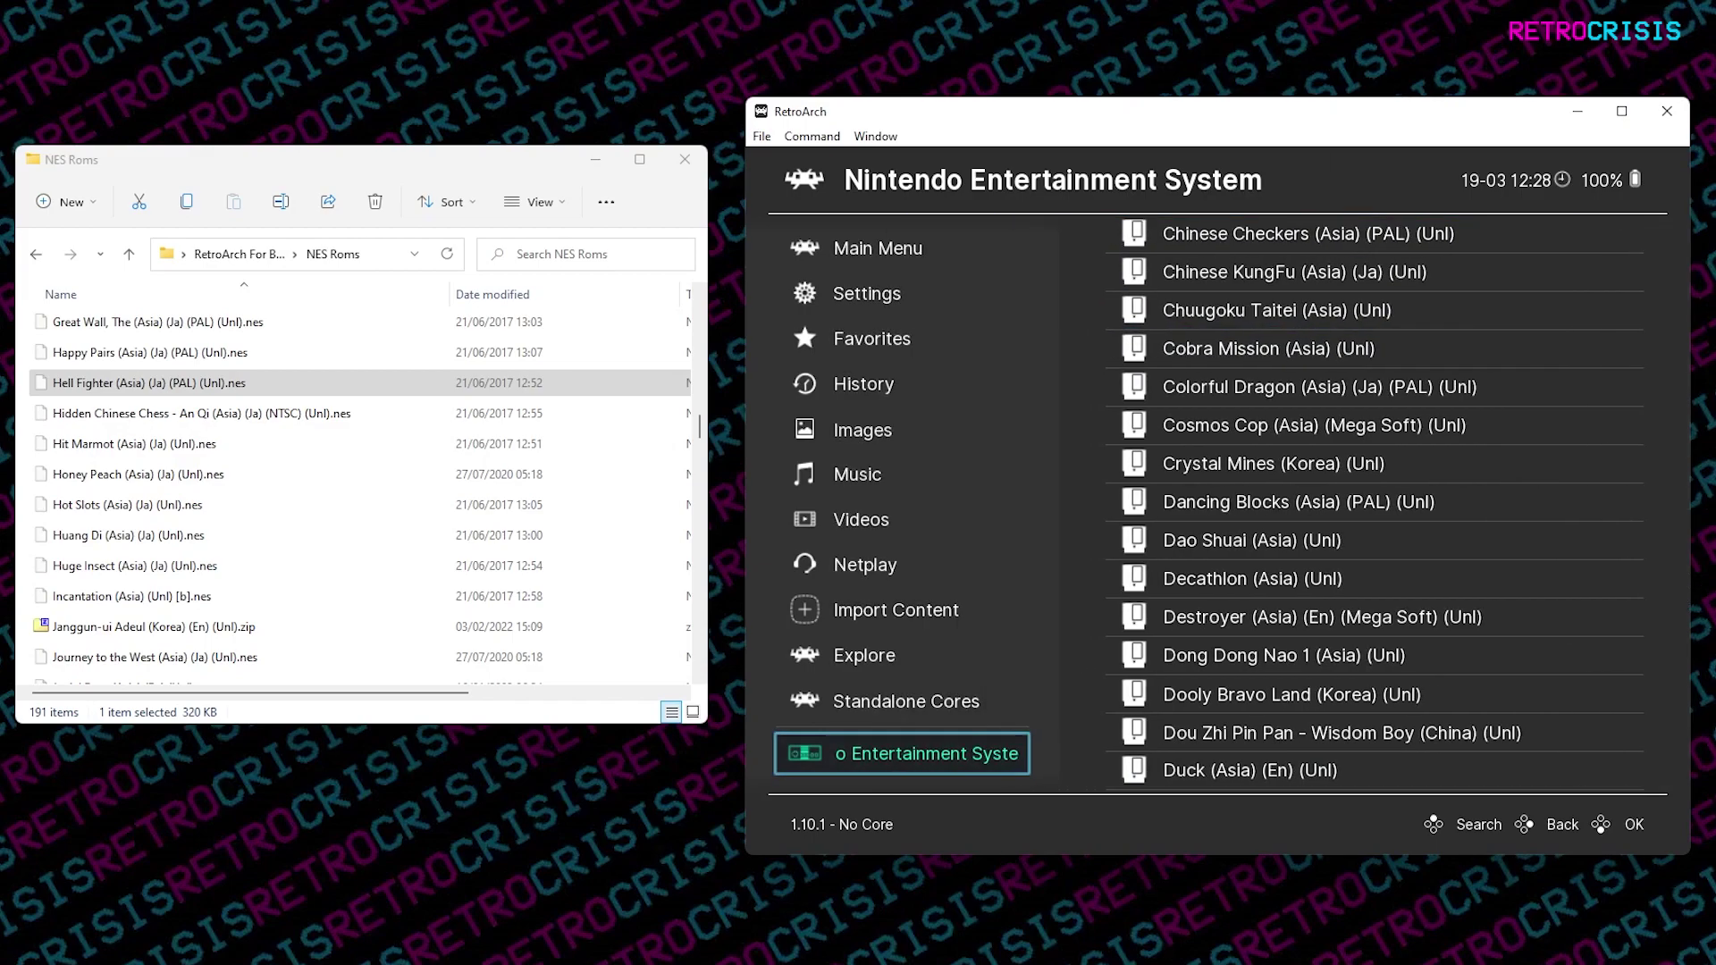
pyautogui.press('Up')
pyautogui.press('Up')
pyautogui.press('Up')
pyautogui.press('Up')
pyautogui.press('Up')
pyautogui.press('Up')
pyautogui.press('Up')
pyautogui.press('Up')
pyautogui.press('Up')
pyautogui.press('Up')
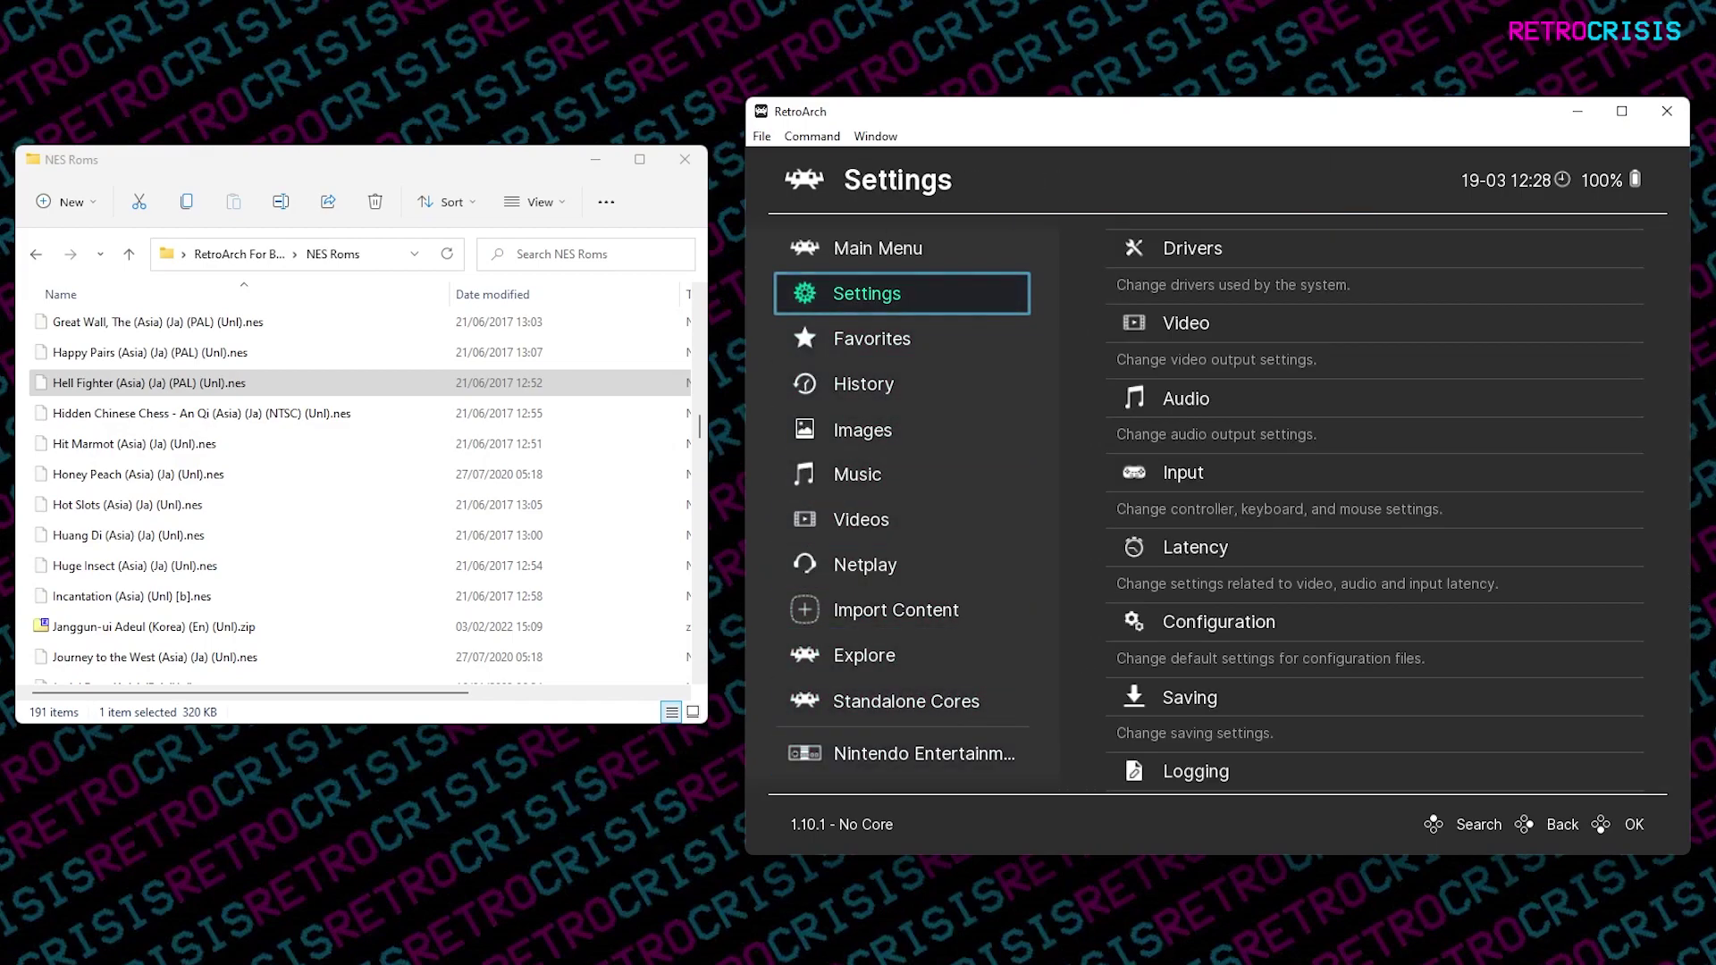
pyautogui.press('Right')
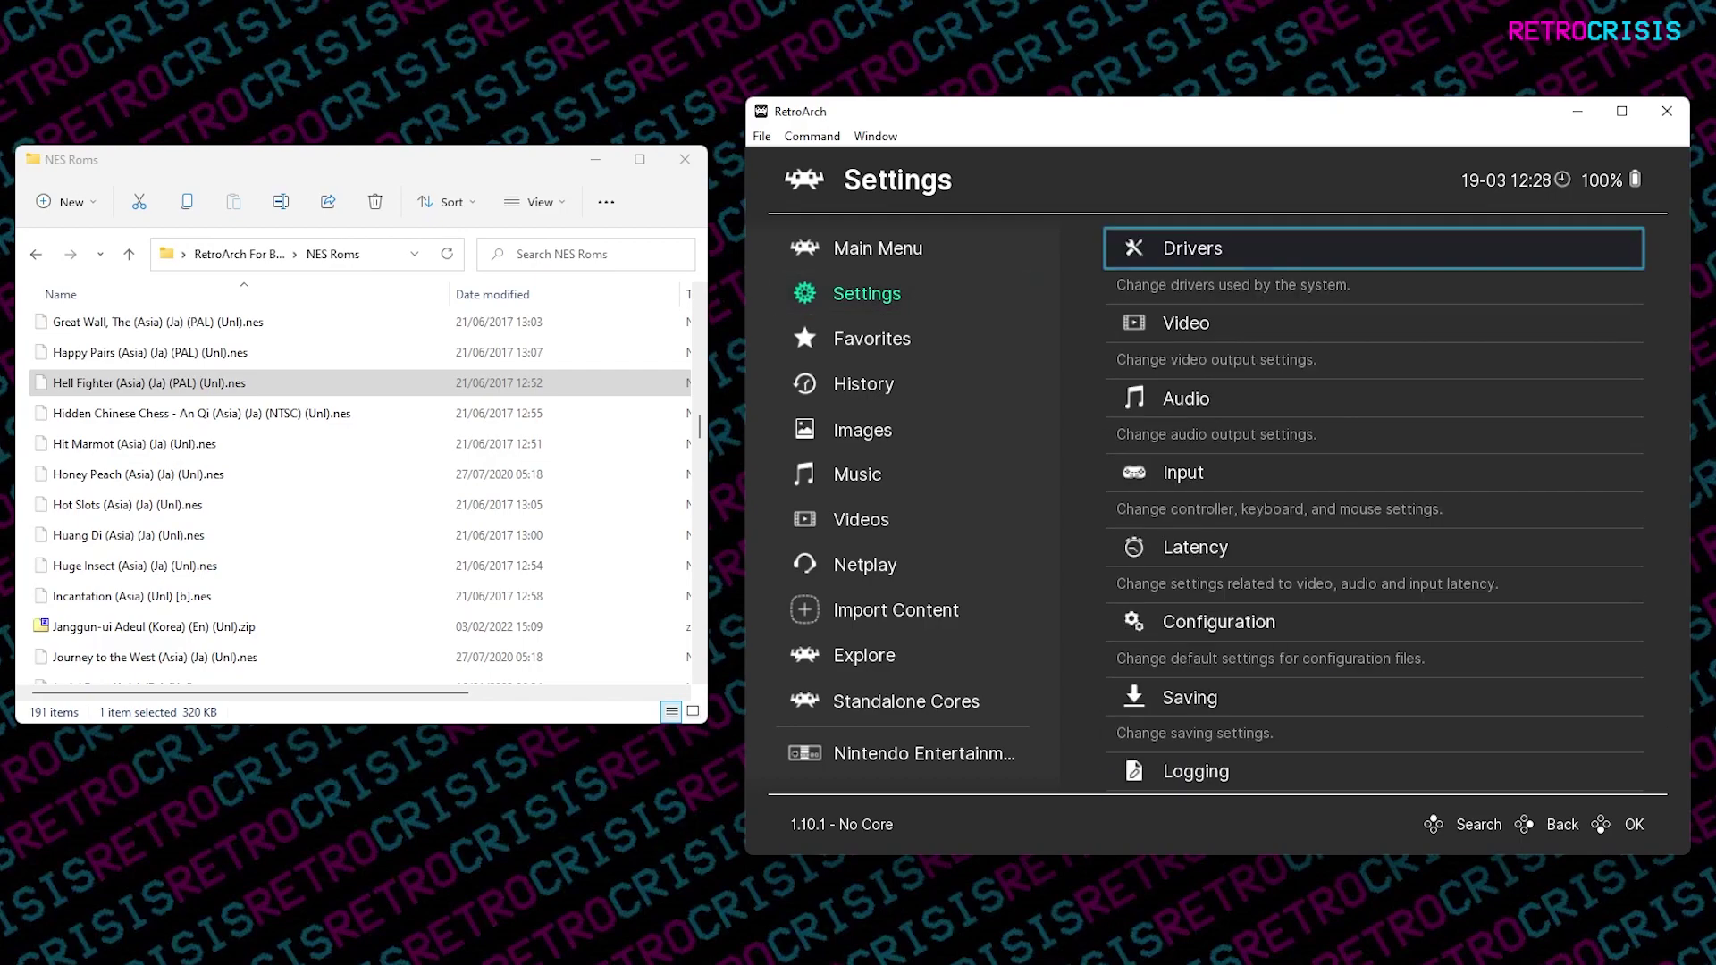
pyautogui.press('Down')
pyautogui.press('Down')
pyautogui.press('Down')
pyautogui.press('Down')
pyautogui.press('Down')
pyautogui.press('Down')
pyautogui.press('Down')
pyautogui.press('Down')
pyautogui.press('Down')
pyautogui.press('Down')
pyautogui.press('Down')
pyautogui.press('Down')
pyautogui.press('Down')
pyautogui.press('Down')
pyautogui.press('Down')
pyautogui.press('Down')
pyautogui.press('Down')
pyautogui.press('Down')
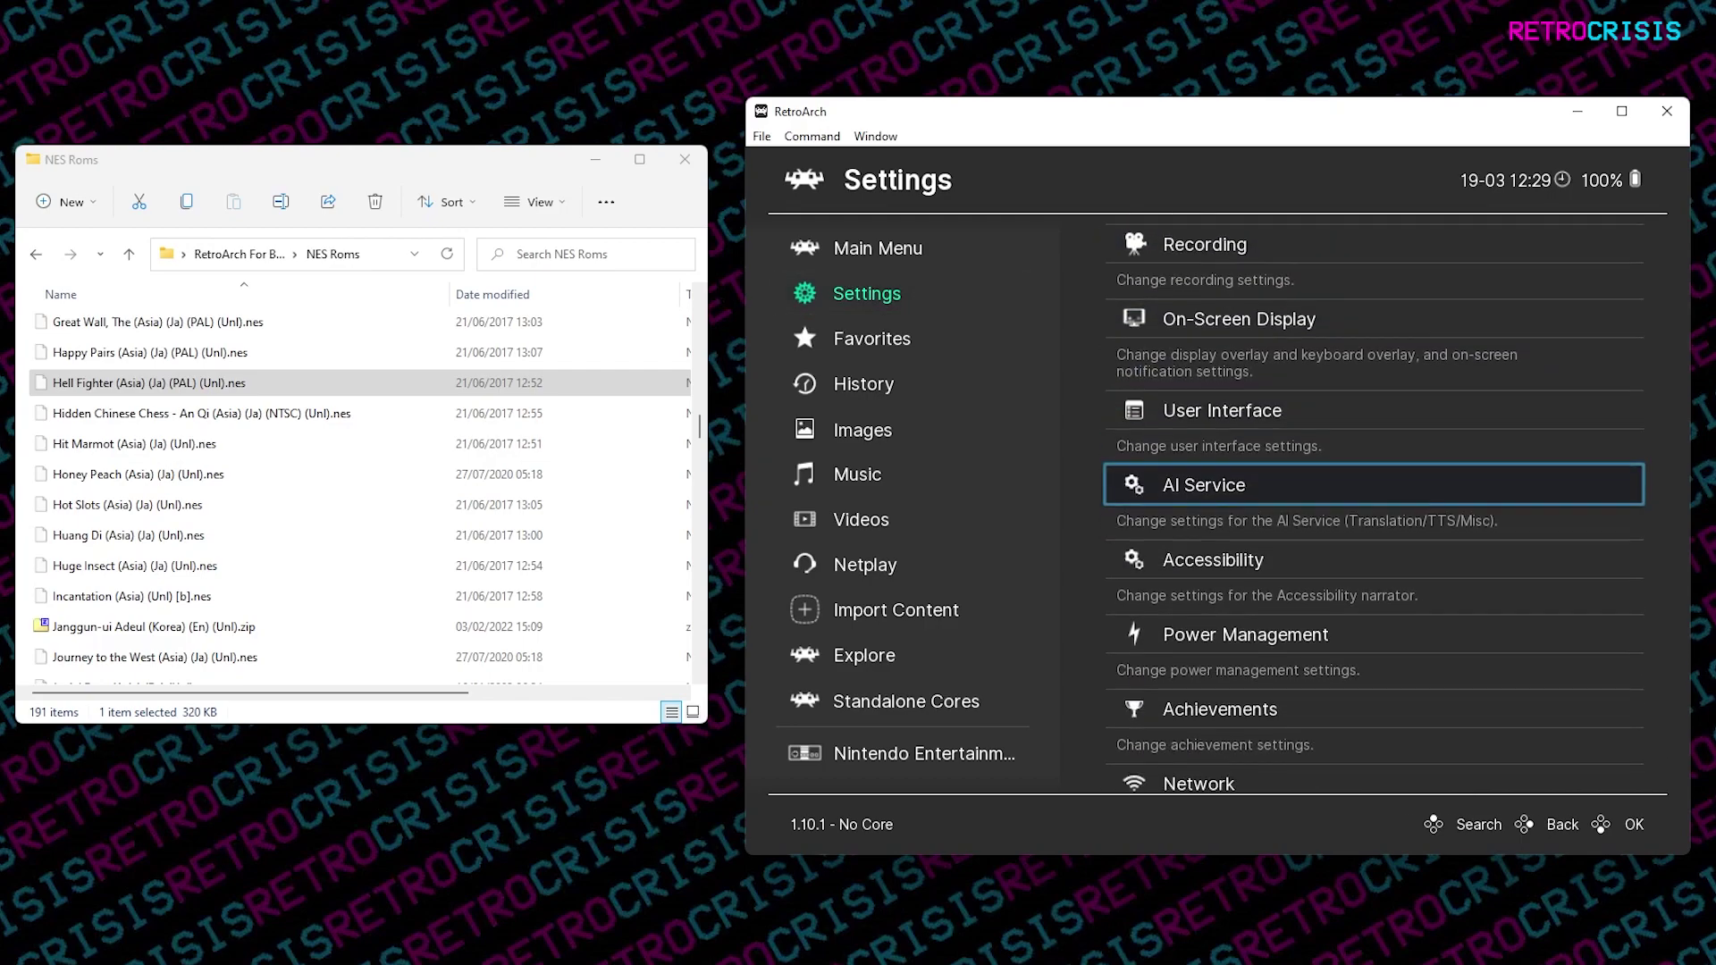
pyautogui.press('Return')
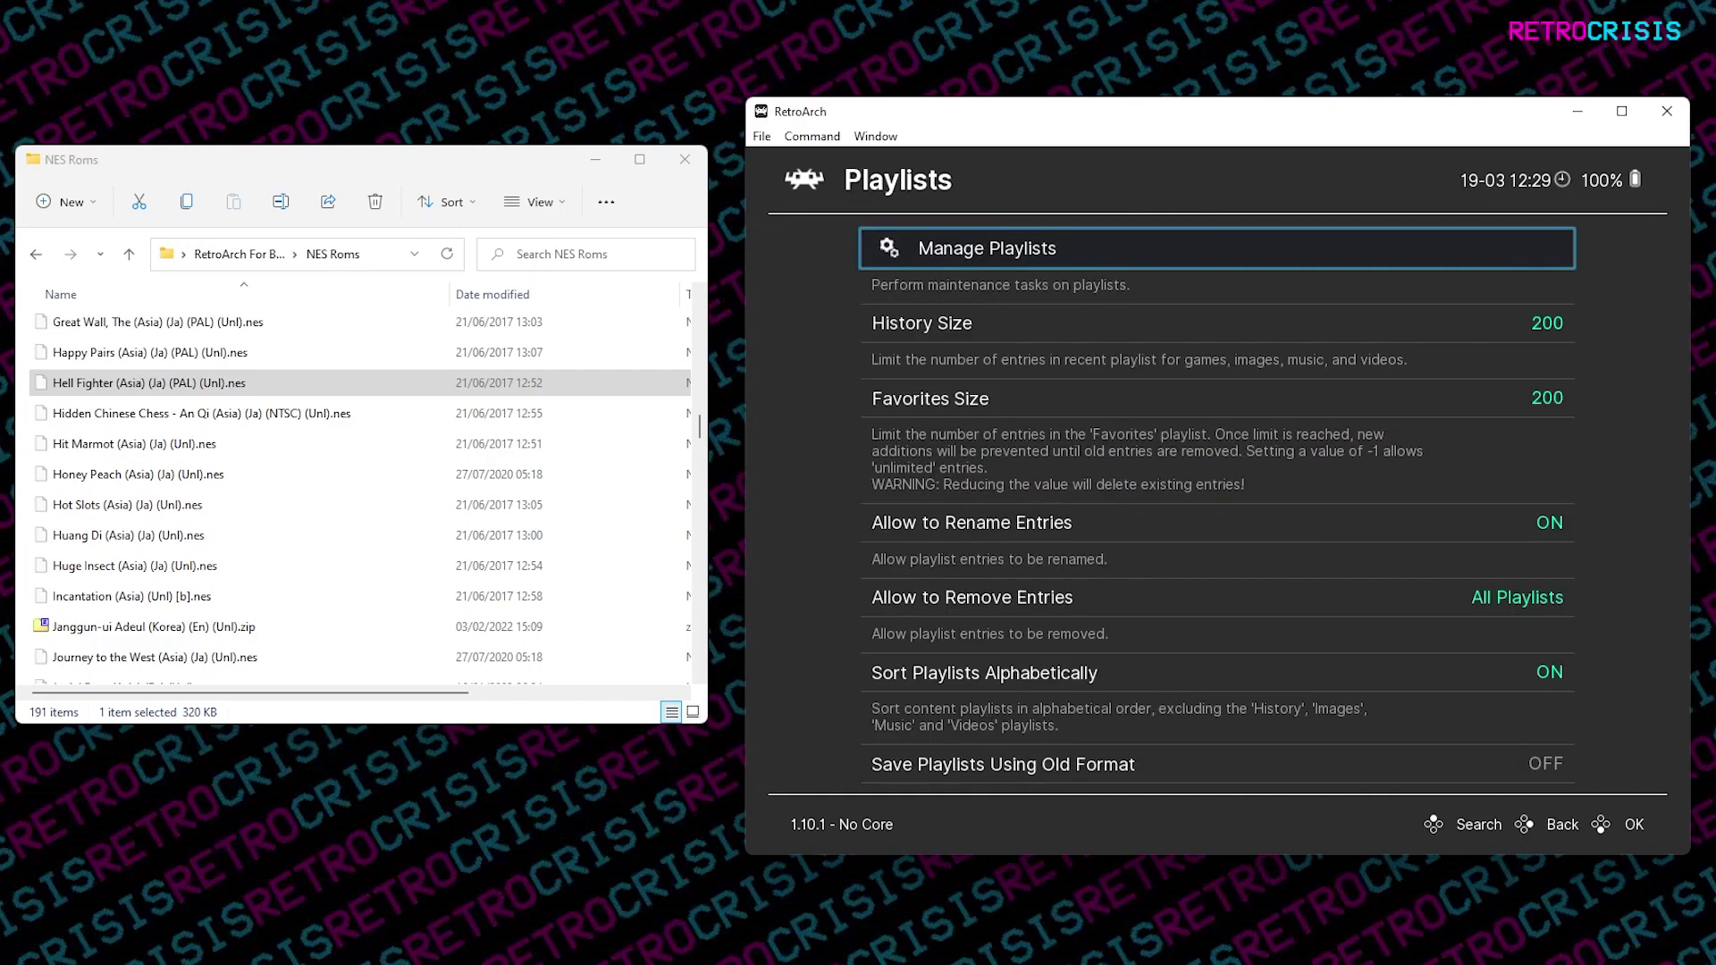
# Open the management options of the Nintendo - Nintendo Entertainment System playlist.
pyautogui.press('Return')
pyautogui.press('Down')
pyautogui.press('Up')
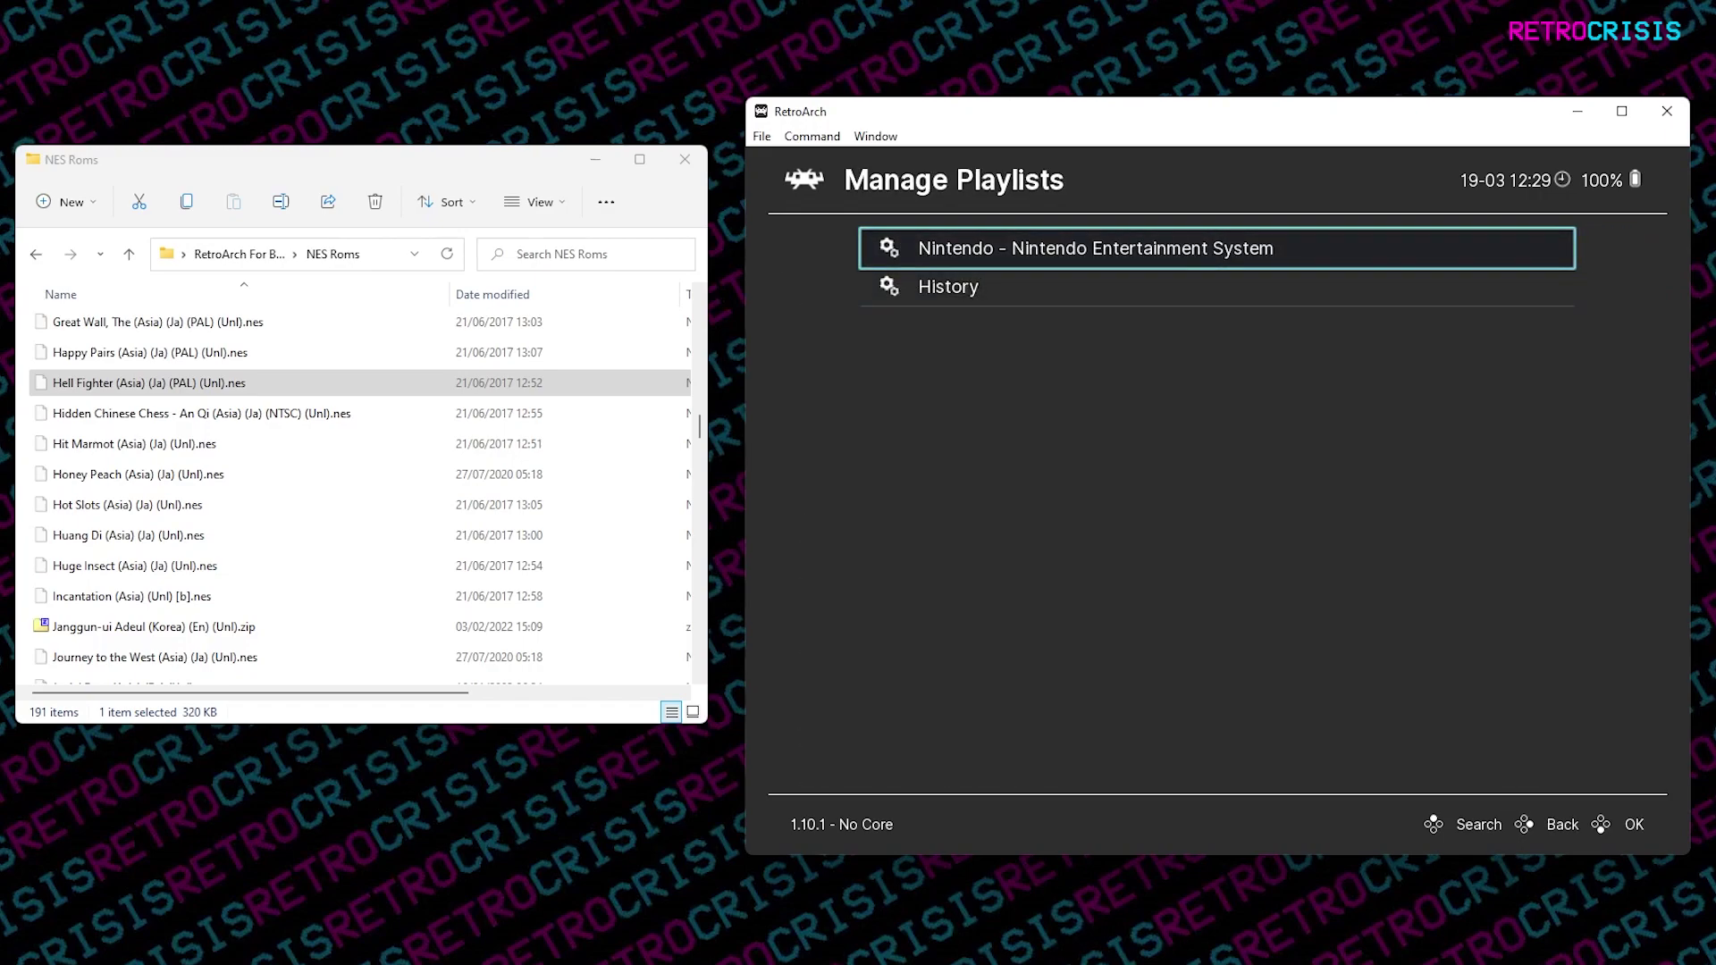
pyautogui.press('Return')
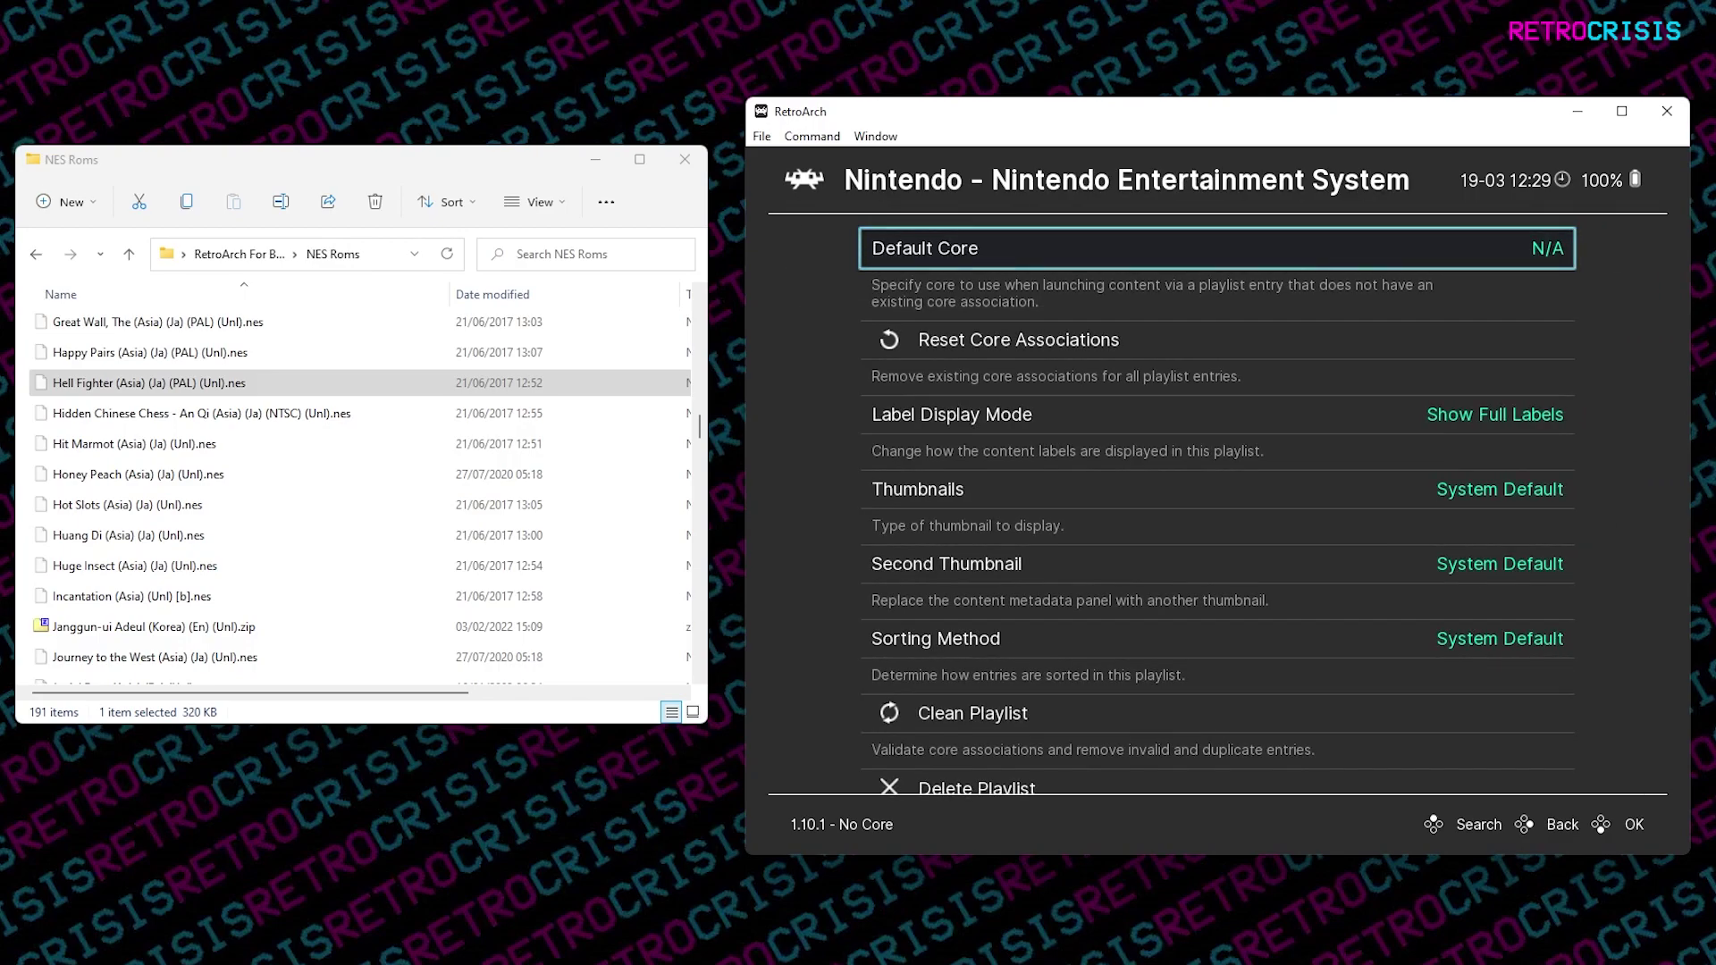
# Delete the Nintendo - Nintendo Entertainment System playlist and return to the main Settings category.
pyautogui.press('Down')
pyautogui.press('Down')
pyautogui.press('Down')
pyautogui.press('Down')
pyautogui.press('Down')
pyautogui.press('Down')
pyautogui.press('Down')
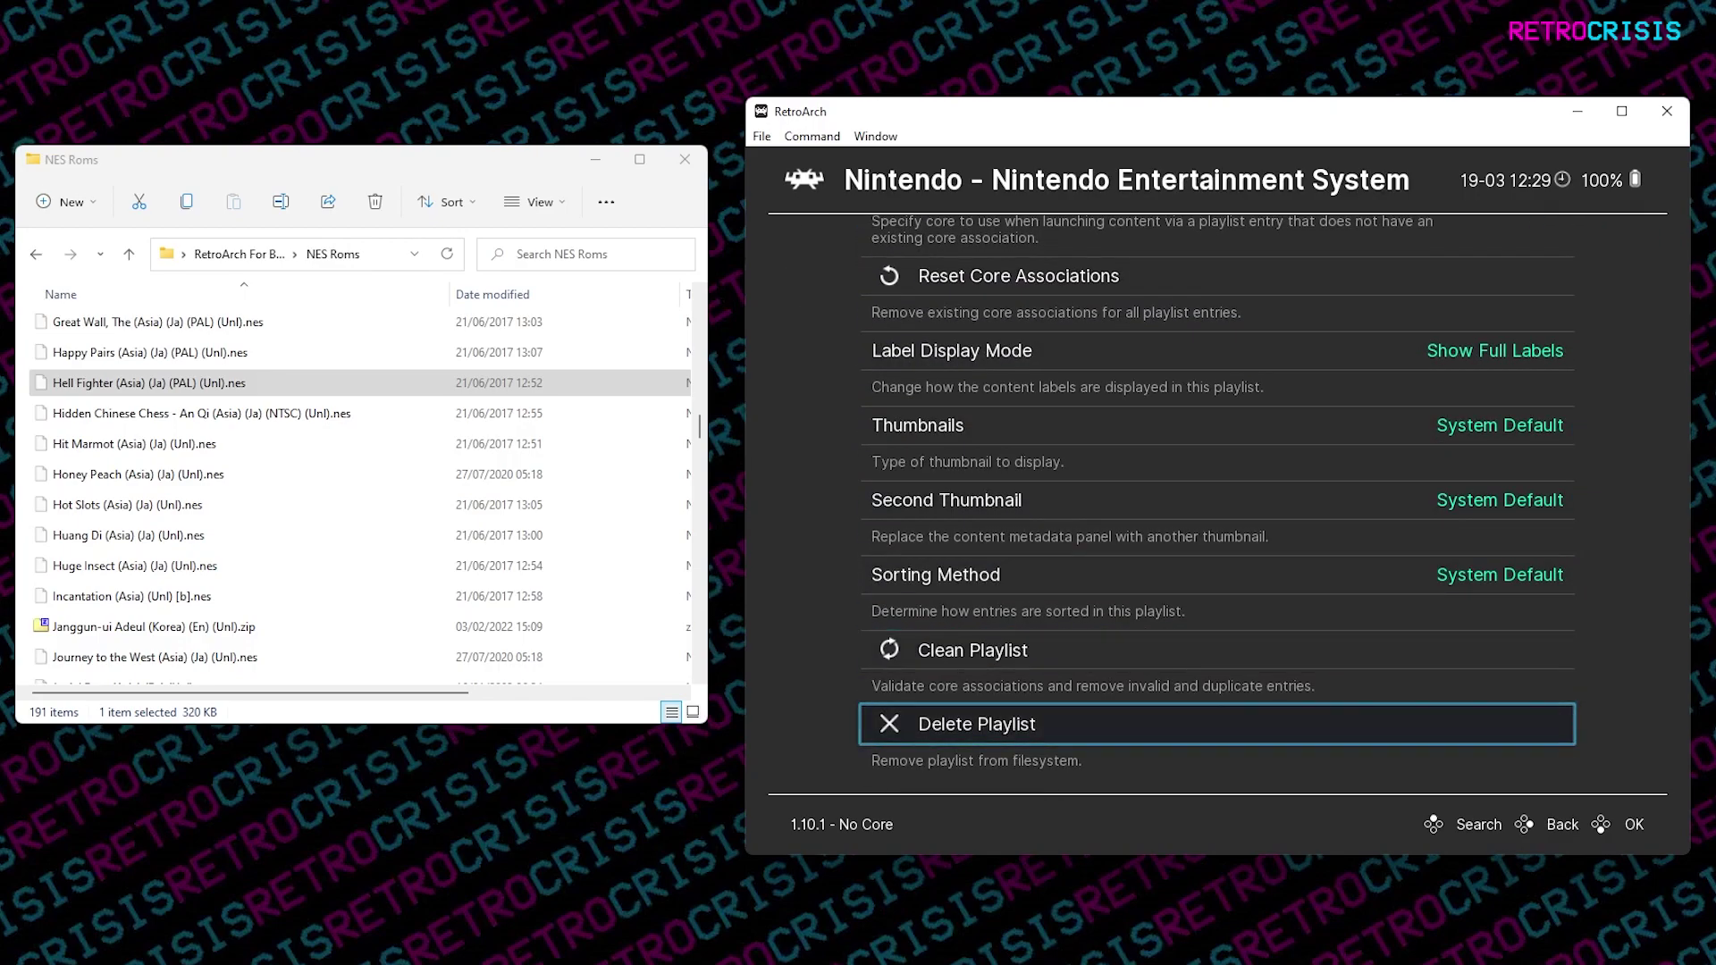
pyautogui.click(1216, 650)
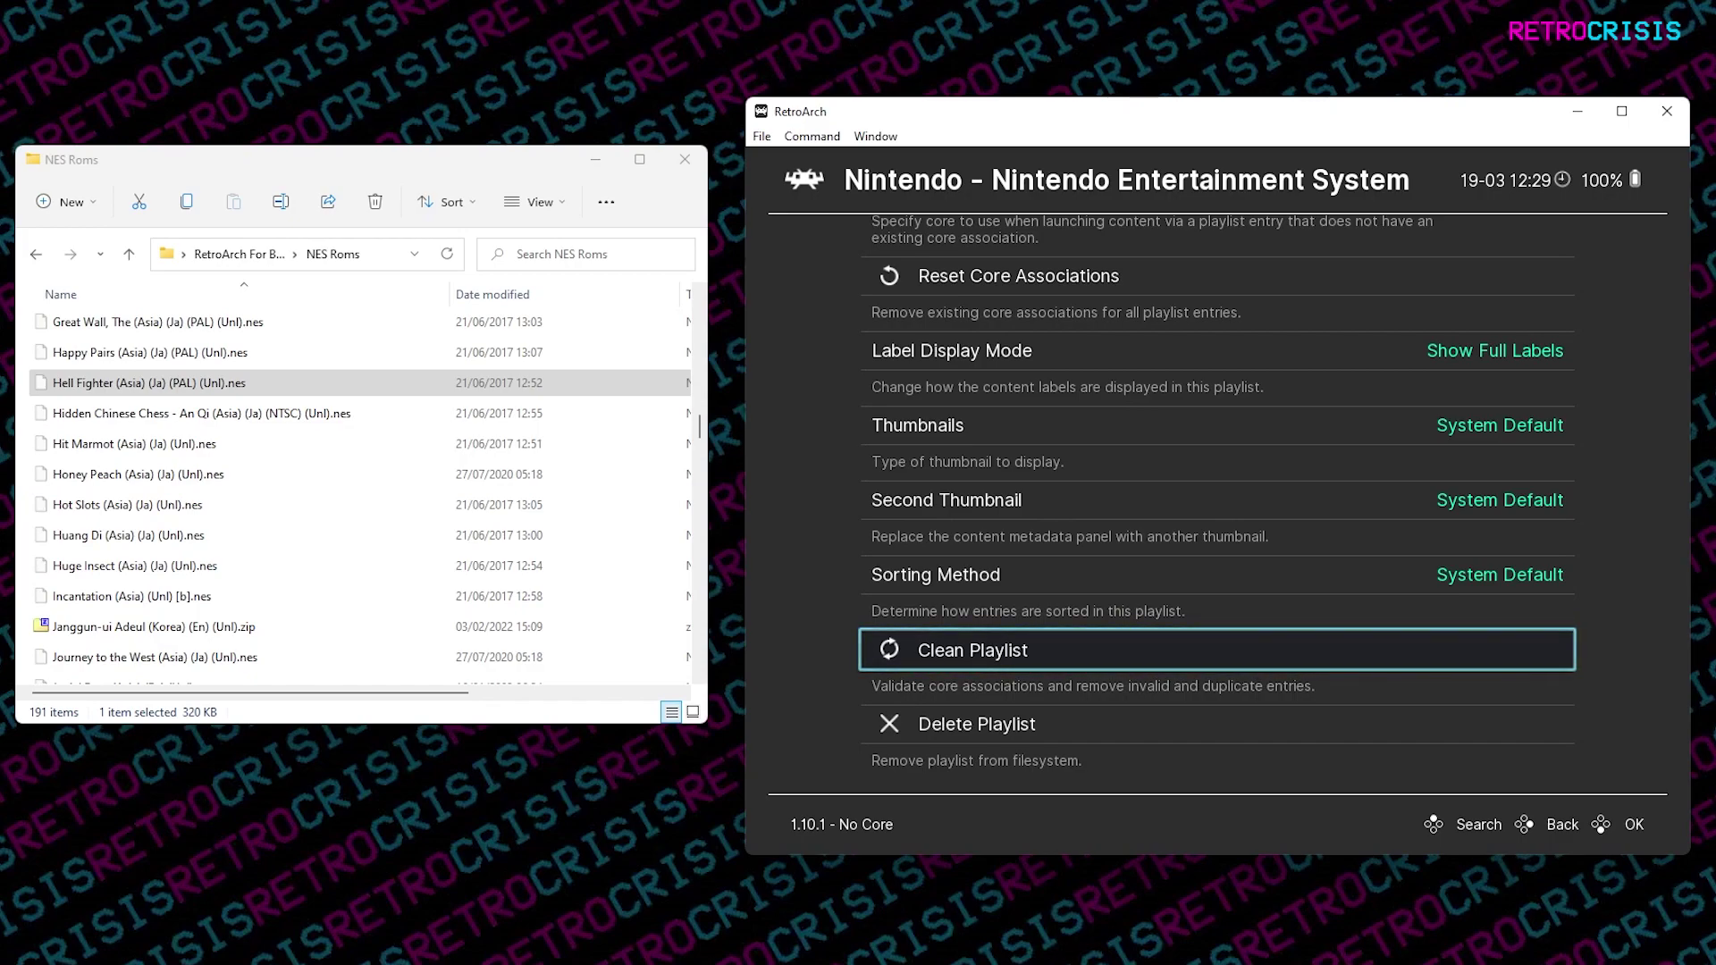
pyautogui.press('Down')
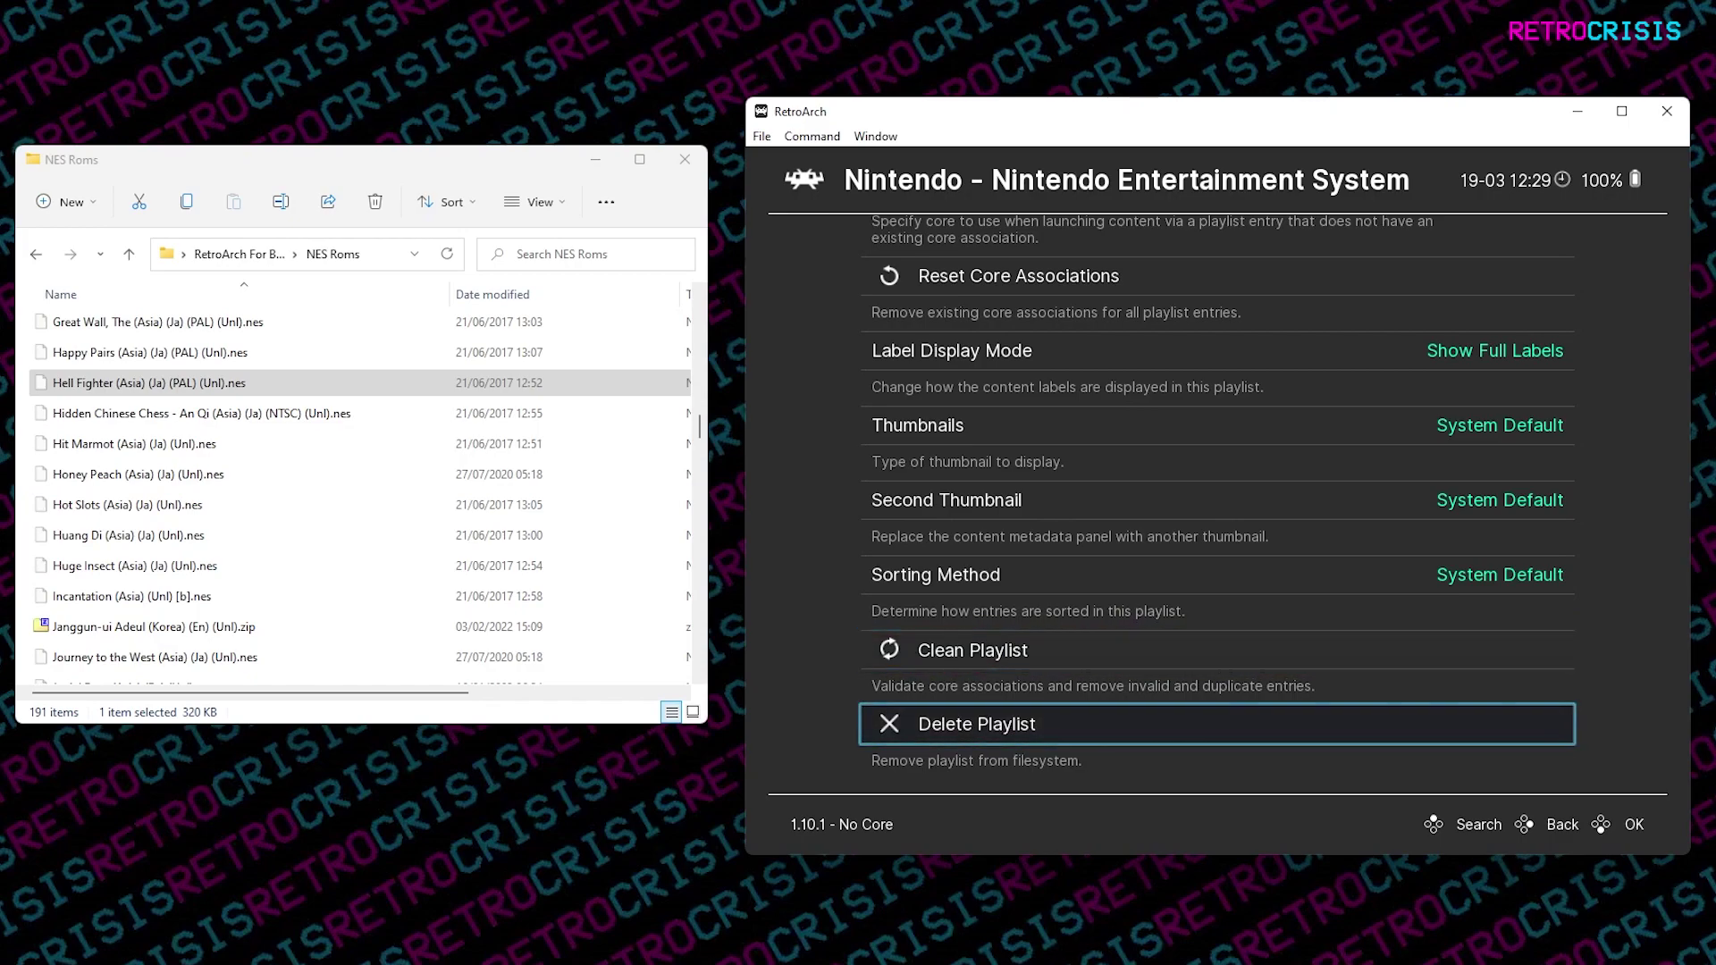
pyautogui.press('Return')
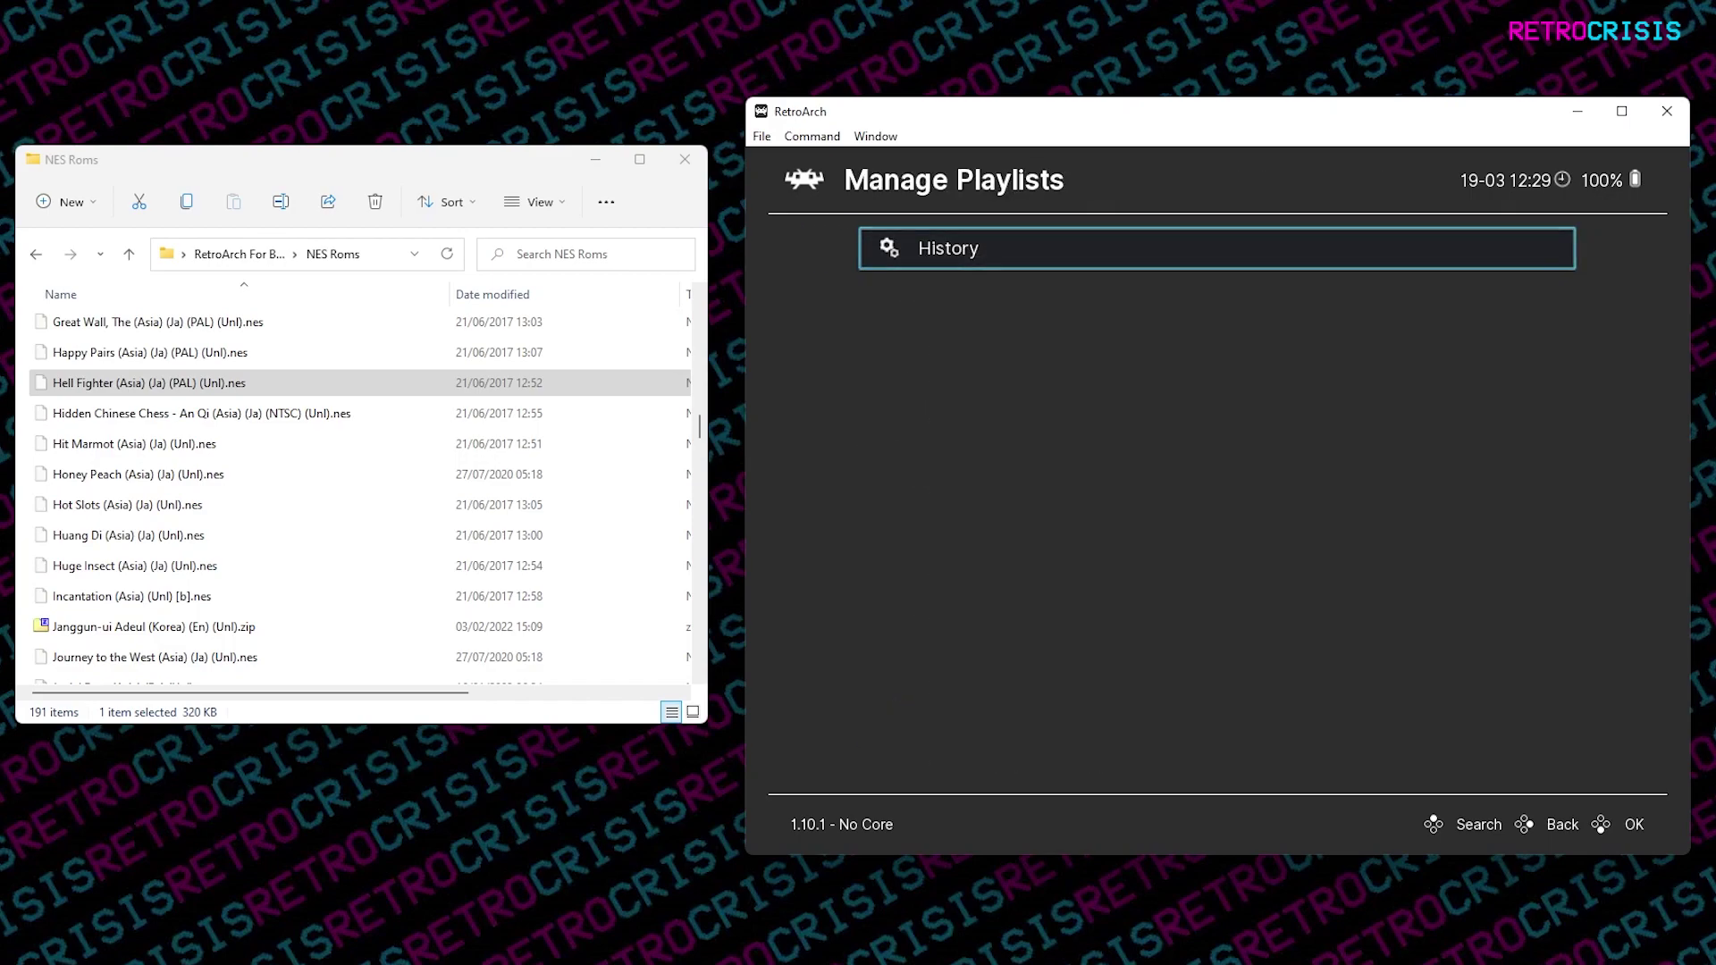
pyautogui.press('BackSpace')
pyautogui.press('BackSpace')
pyautogui.press('BackSpace')
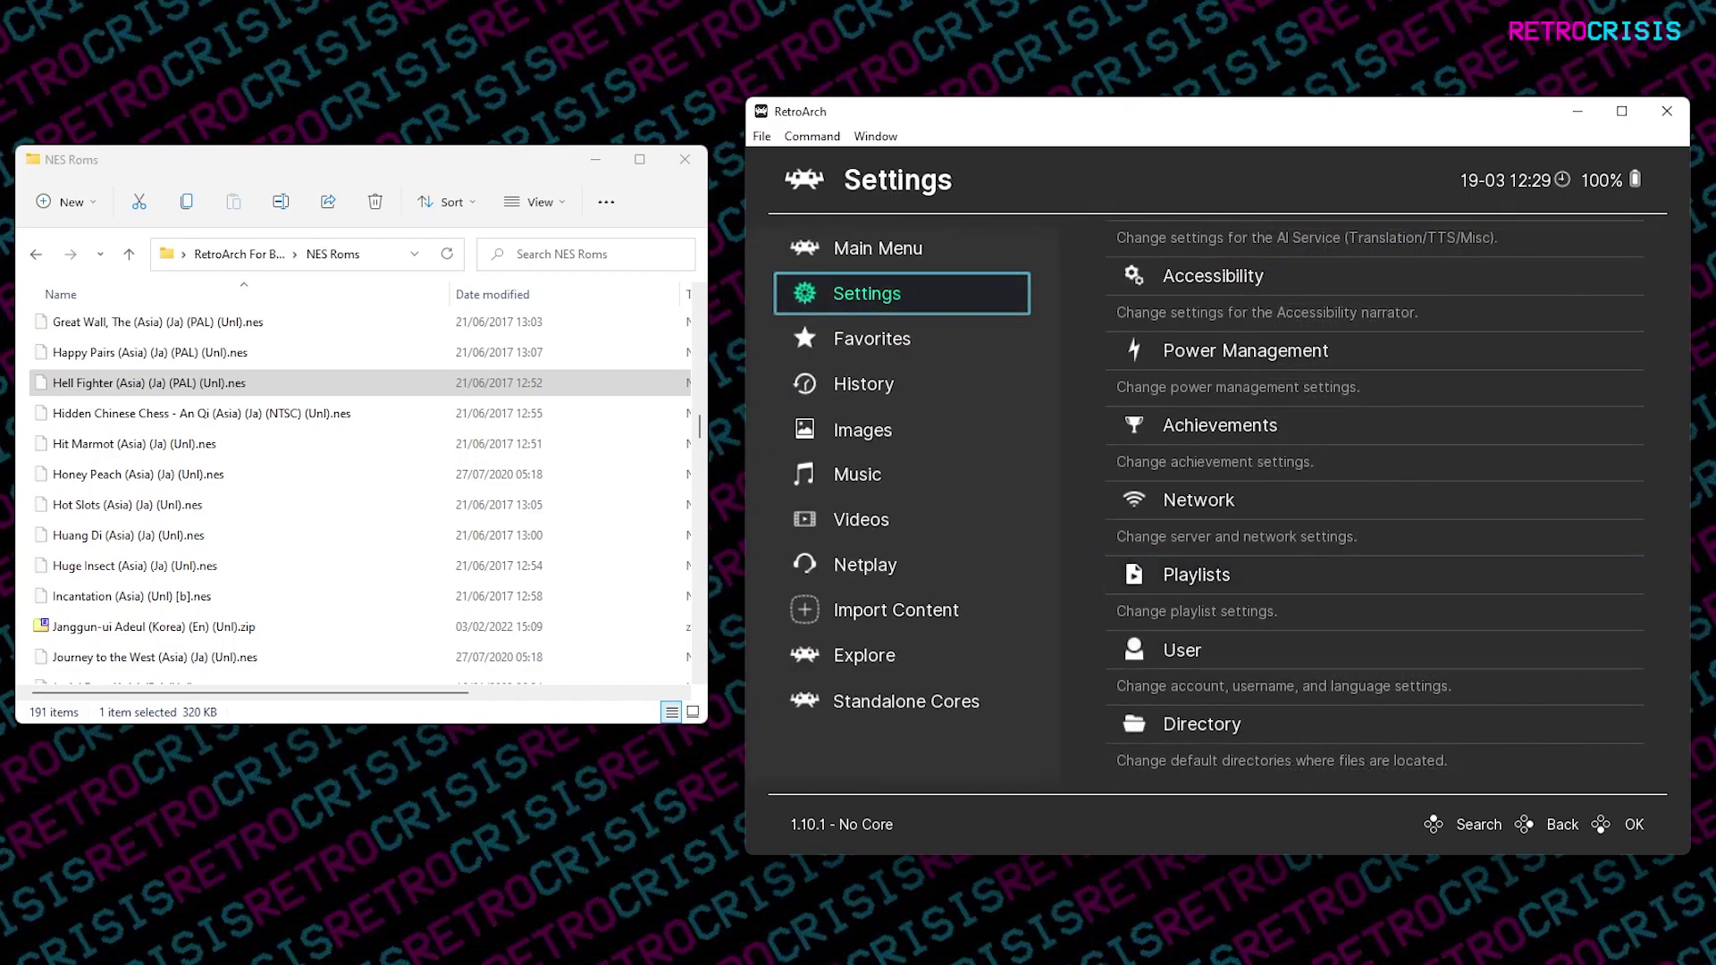
# Look through the main categories from Settings to Standalone Cores to check what remains after deleting the playlist.
pyautogui.press('Down')
pyautogui.press('Down')
pyautogui.press('Down')
pyautogui.press('Down')
pyautogui.press('Down')
pyautogui.press('Down')
pyautogui.press('Down')
pyautogui.press('Down')
pyautogui.press('Down')
pyautogui.press('Up')
pyautogui.press('Up')
pyautogui.press('Up')
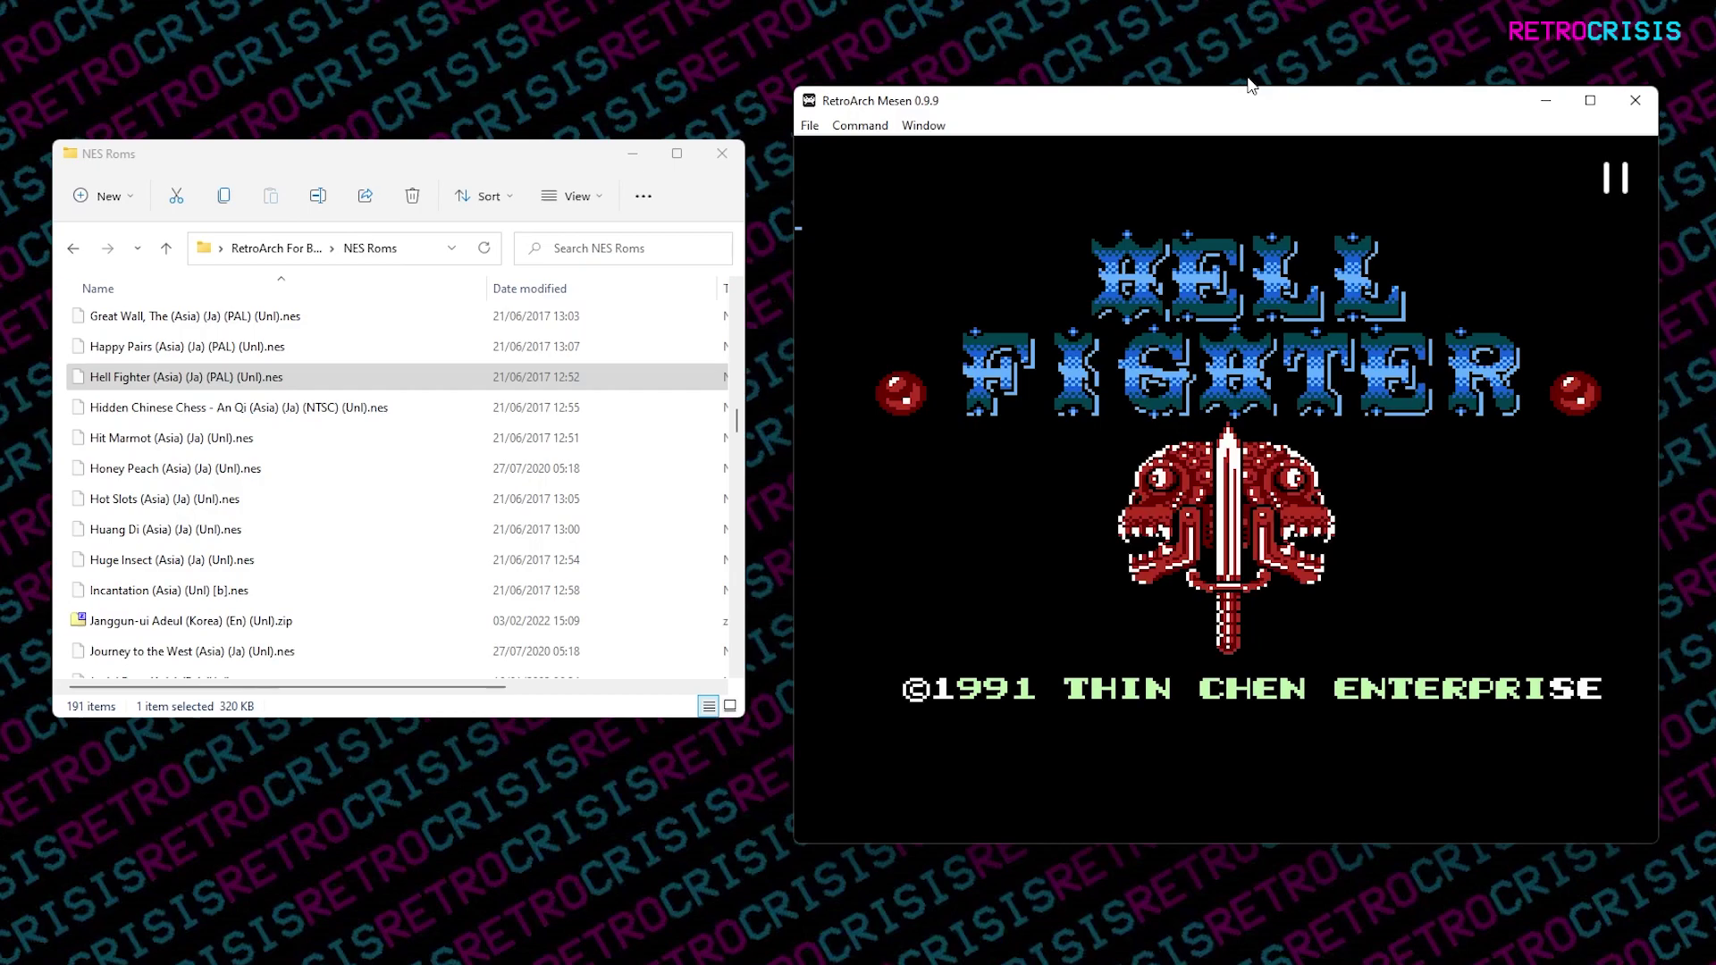
# Open the Quick Menu for the running Hell Fighter game and review the Resume, Restart and Close Content entries.
pyautogui.press('F1')
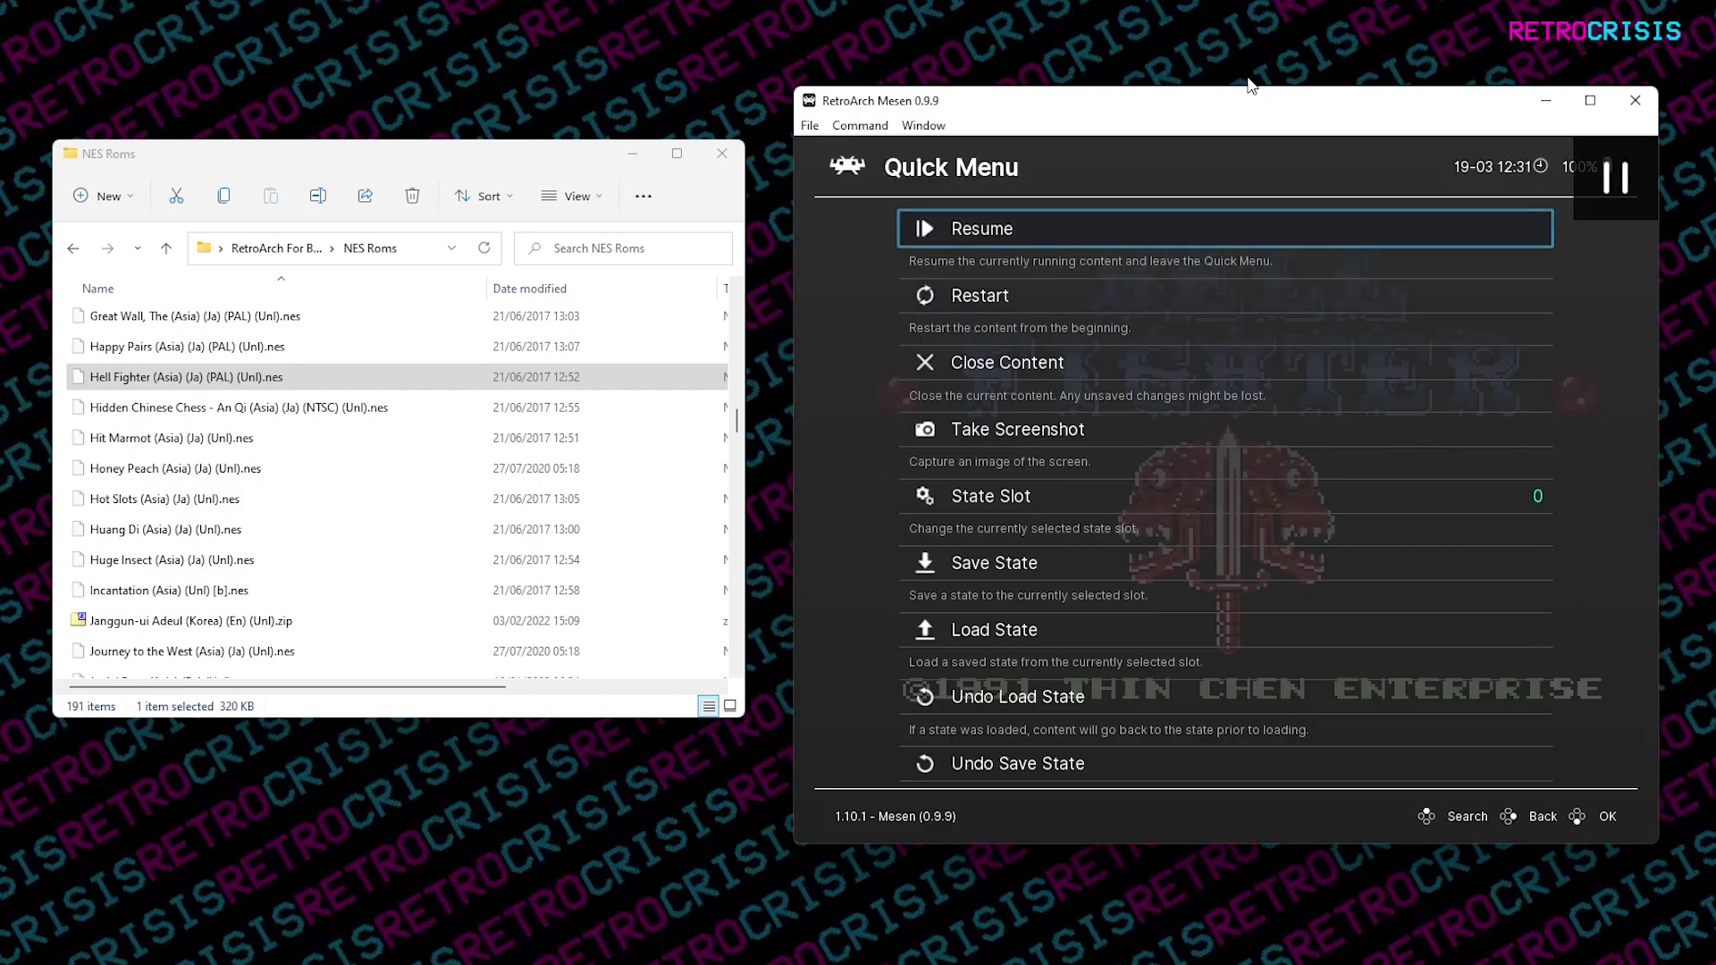
pyautogui.press('Down')
pyautogui.press('Down')
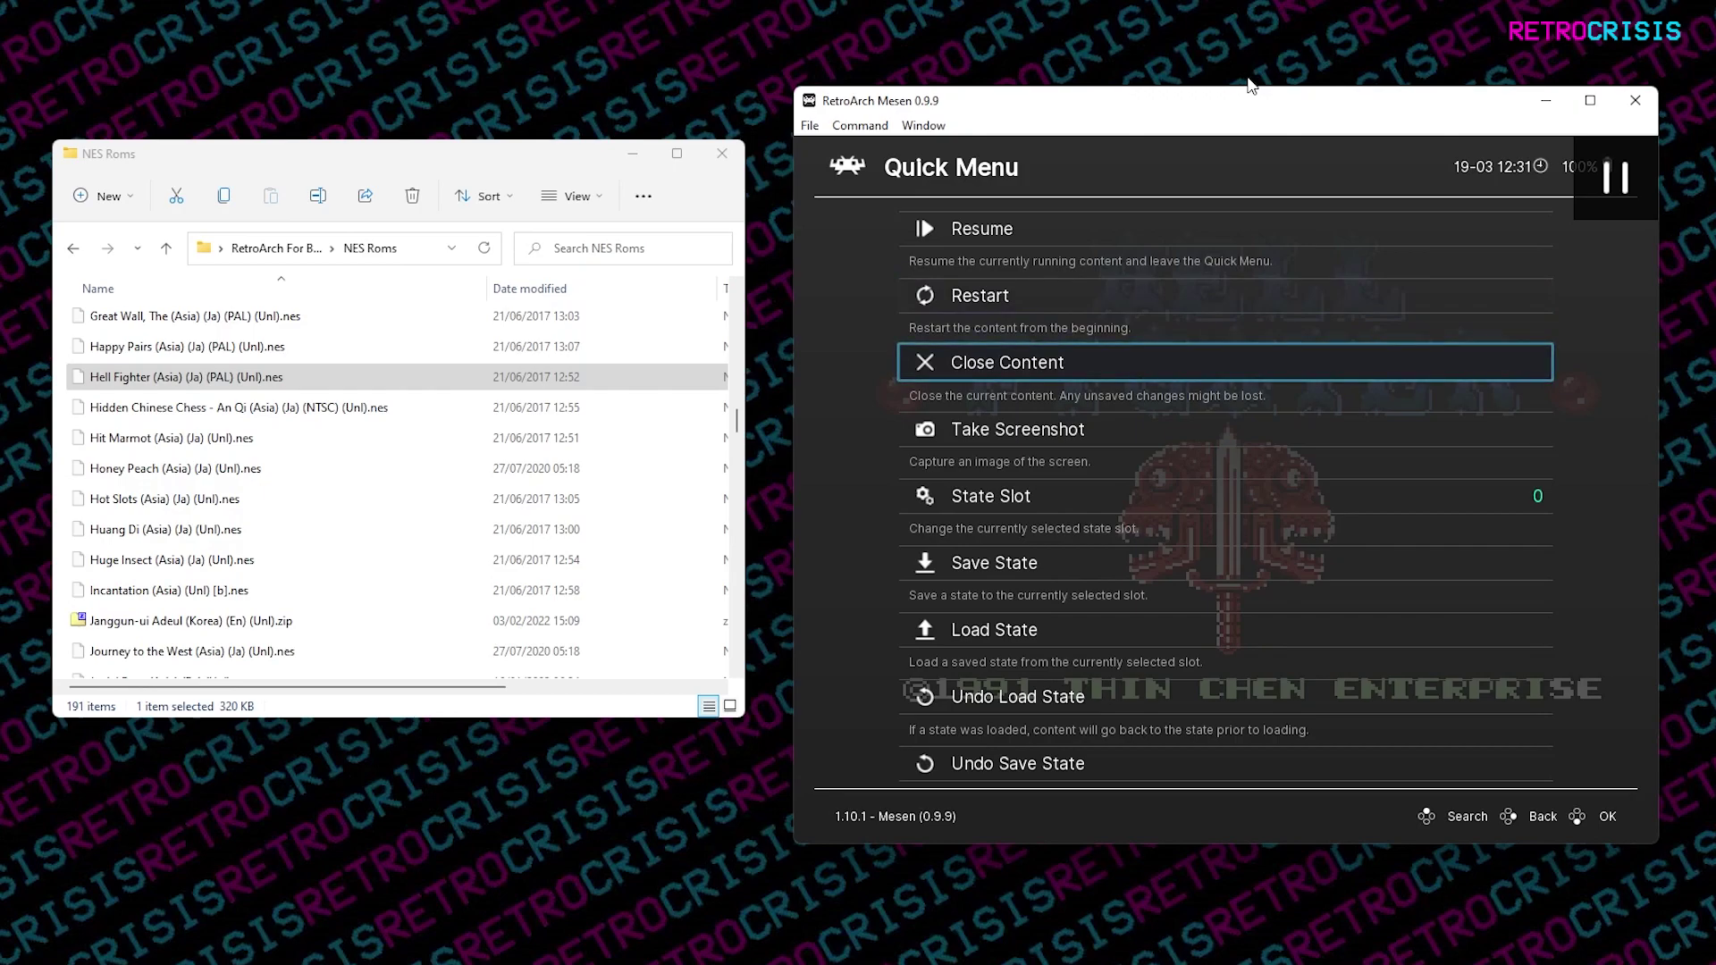
pyautogui.press('Up')
pyautogui.press('Up')
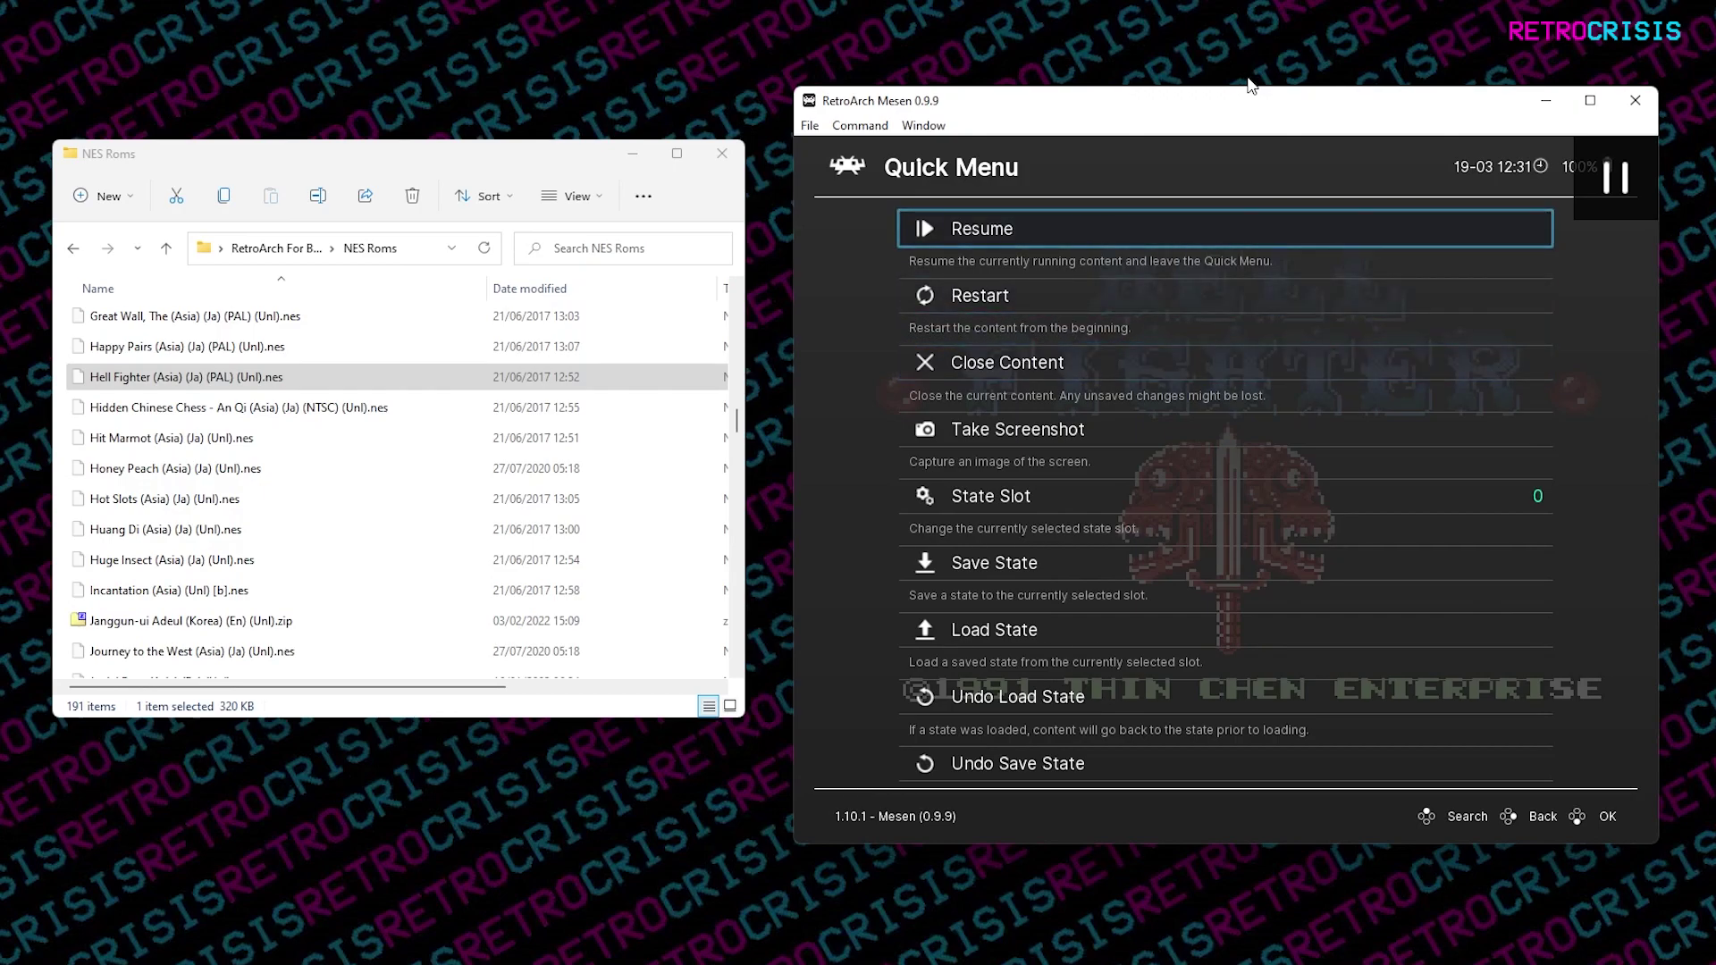
# Review the screenshot and save state entries of the Quick Menu and open the Mesen core Options.
pyautogui.press('Down')
pyautogui.press('Down')
pyautogui.press('Down')
pyautogui.press('Down')
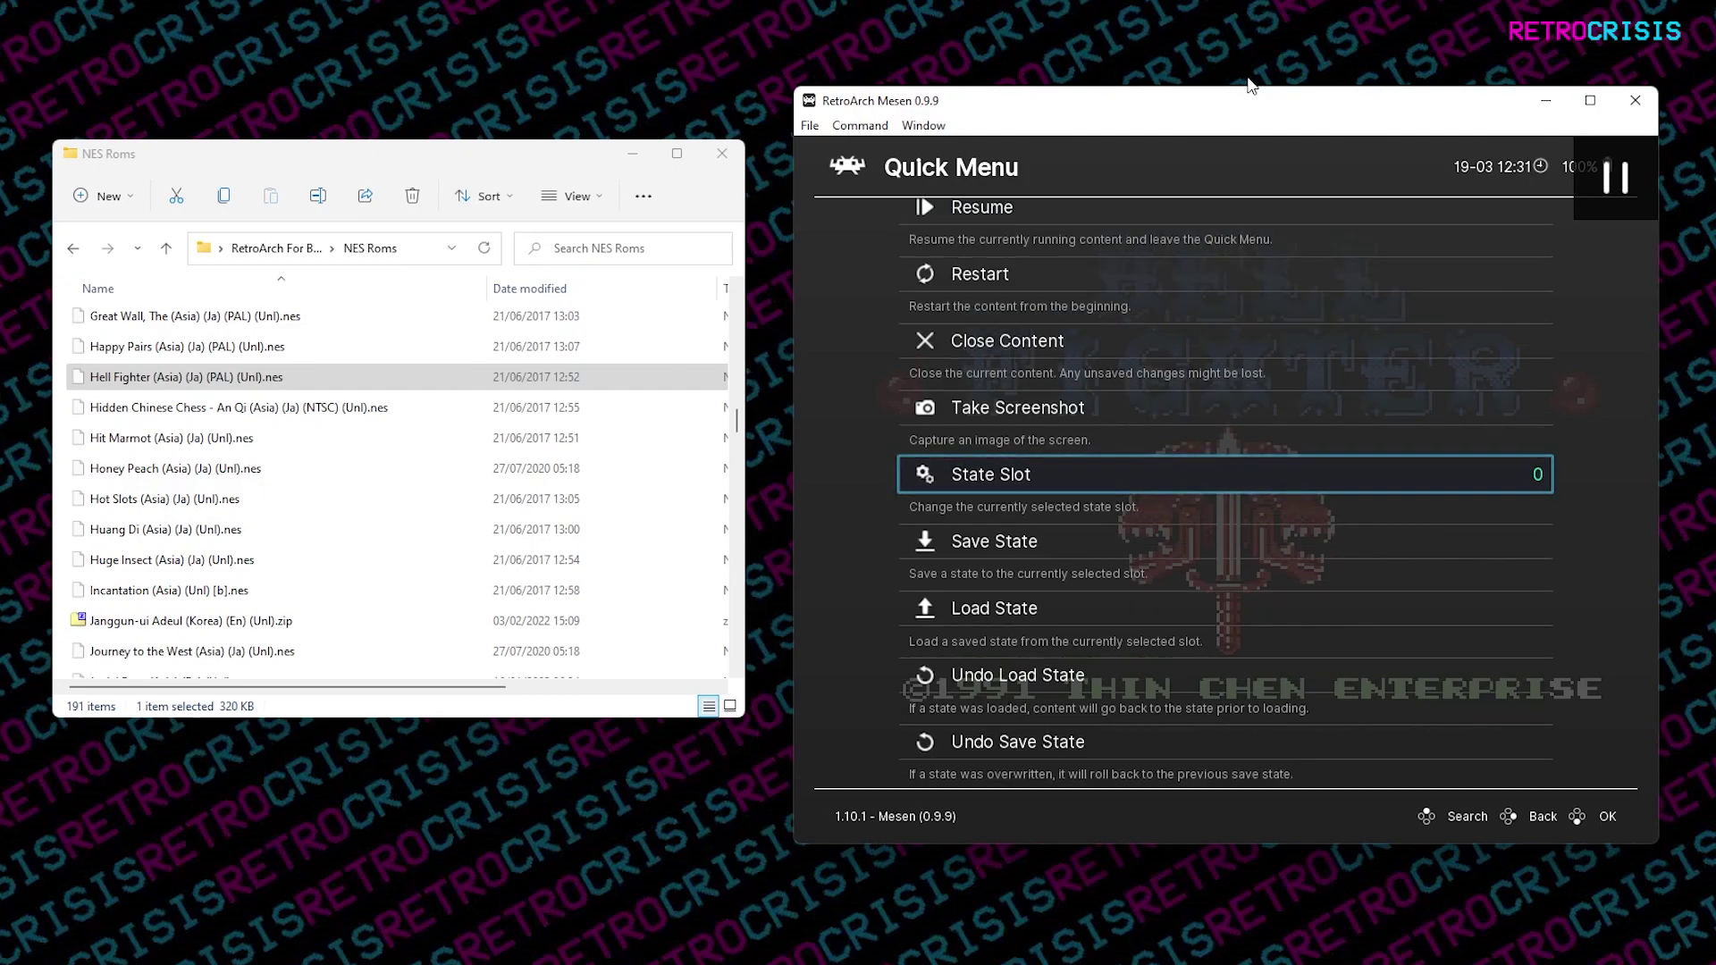
pyautogui.press('Down')
pyautogui.press('Down')
pyautogui.press('Down')
pyautogui.press('Down')
pyautogui.press('Down')
pyautogui.press('Down')
pyautogui.press('Down')
pyautogui.press('Down')
pyautogui.press('Return')
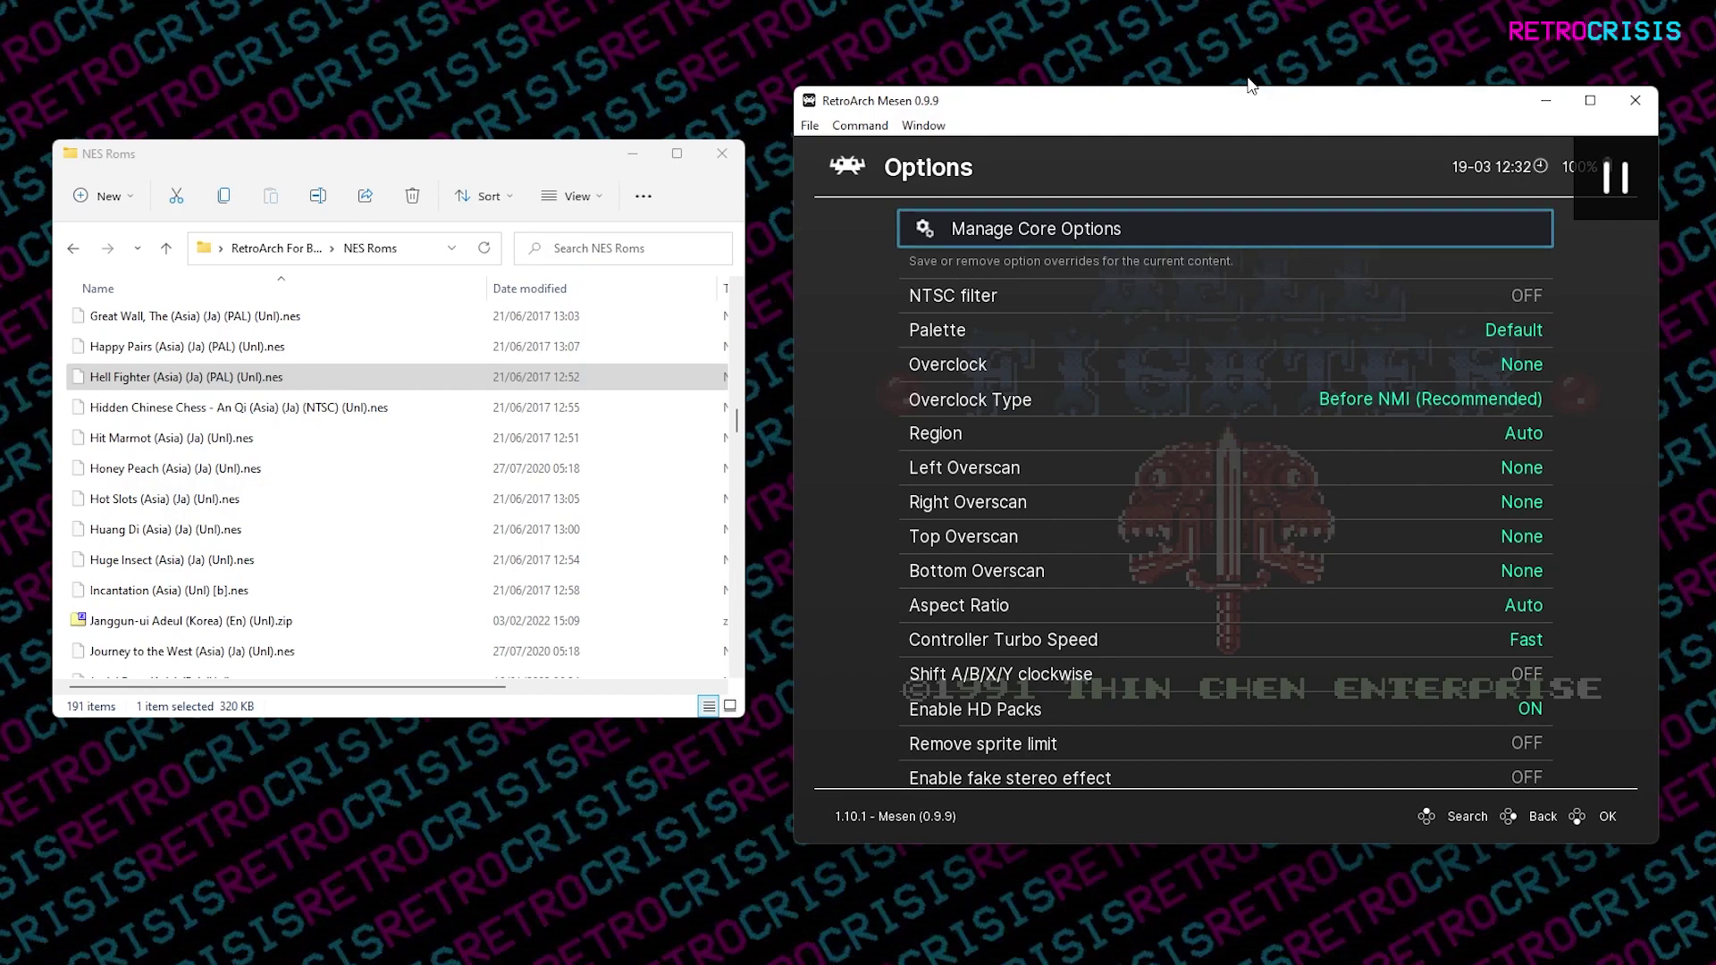
# Locate the ways to quit RetroArch among the window's File commands and in the Main Menu.
pyautogui.click(812, 126)
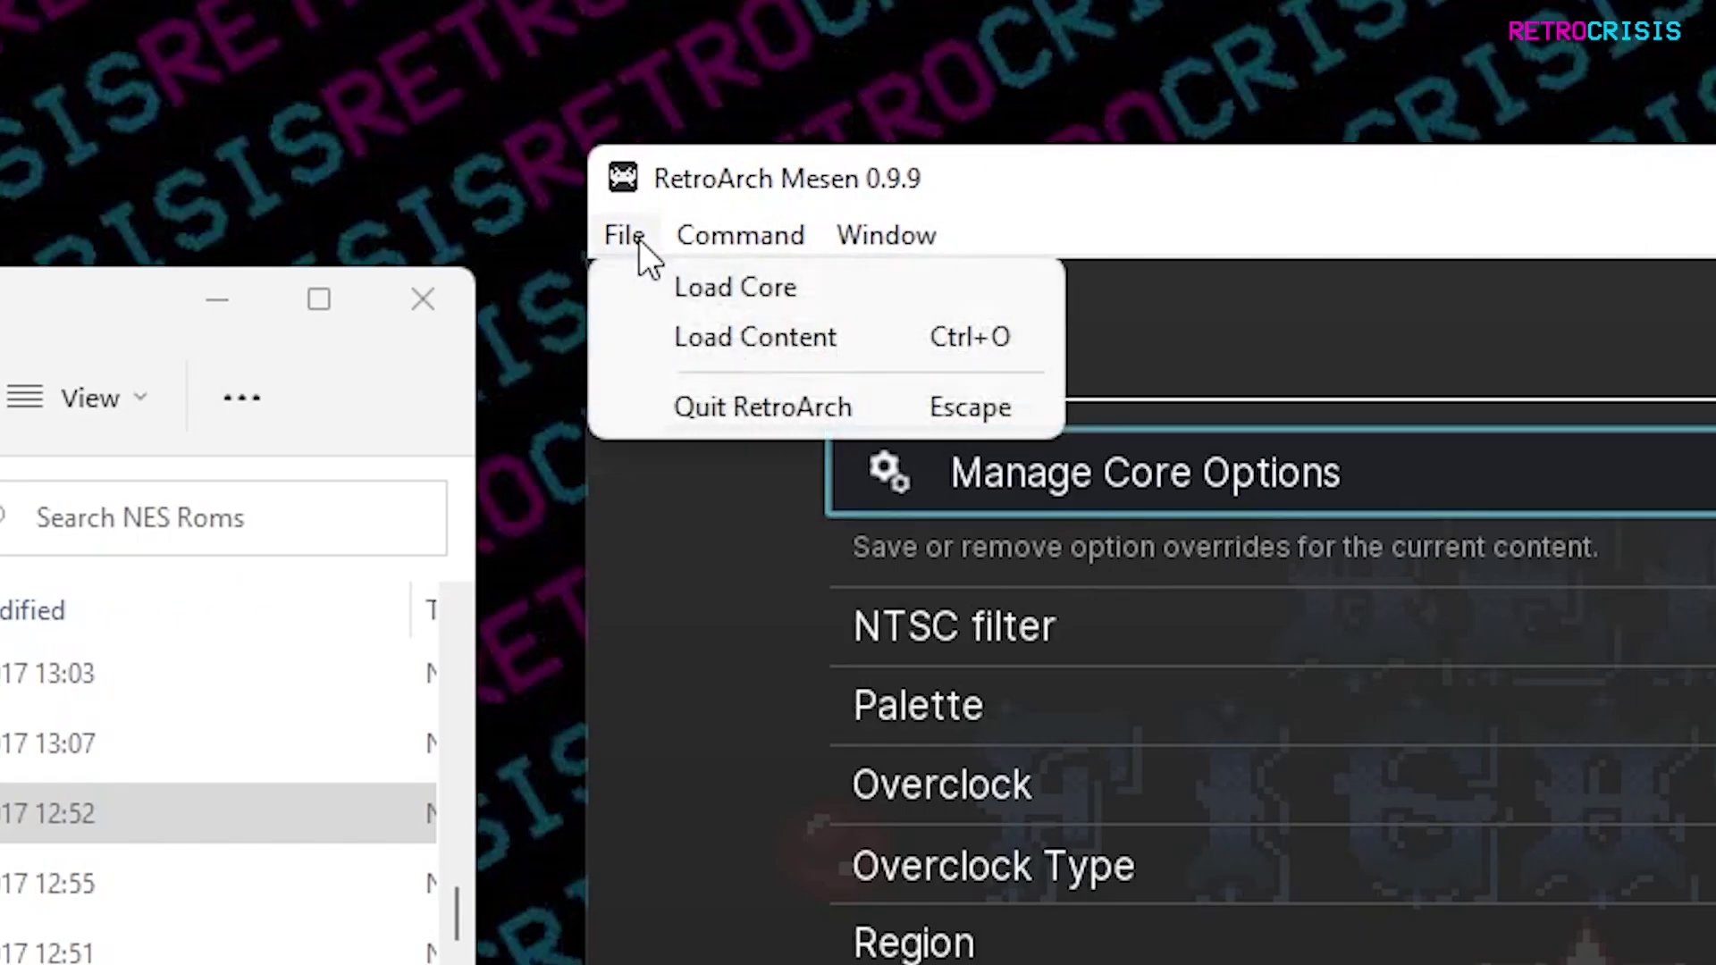
pyautogui.click(1176, 105)
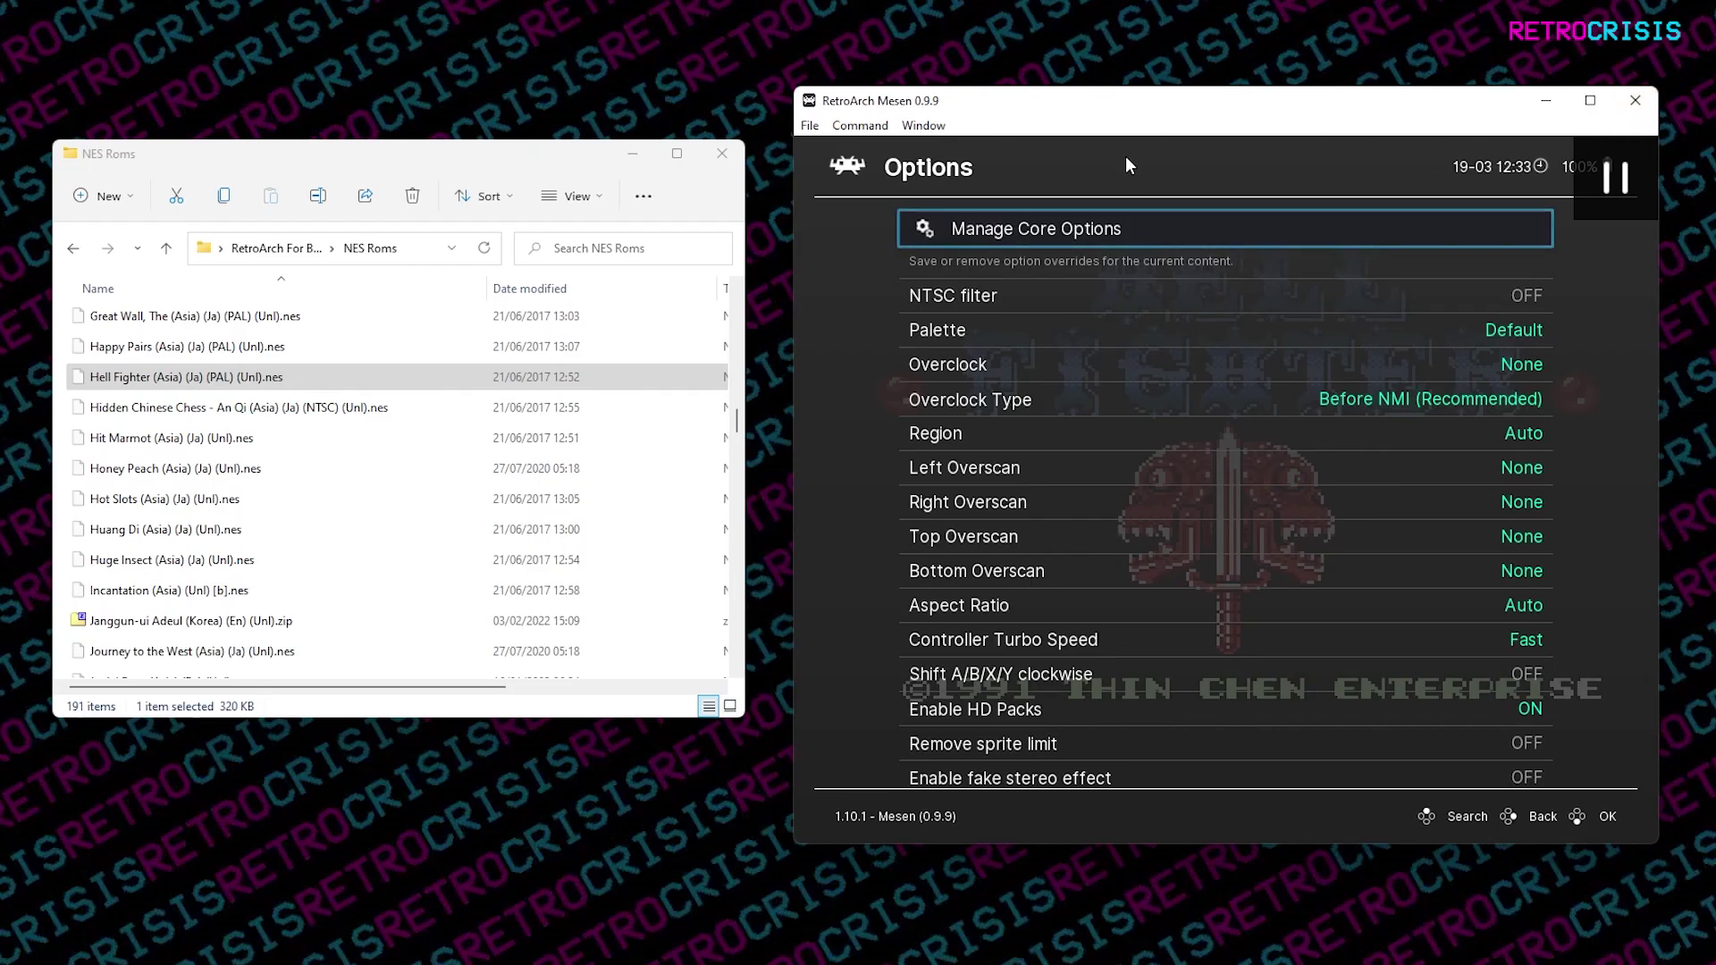
pyautogui.rightClick(1126, 157)
pyautogui.rightClick(1126, 157)
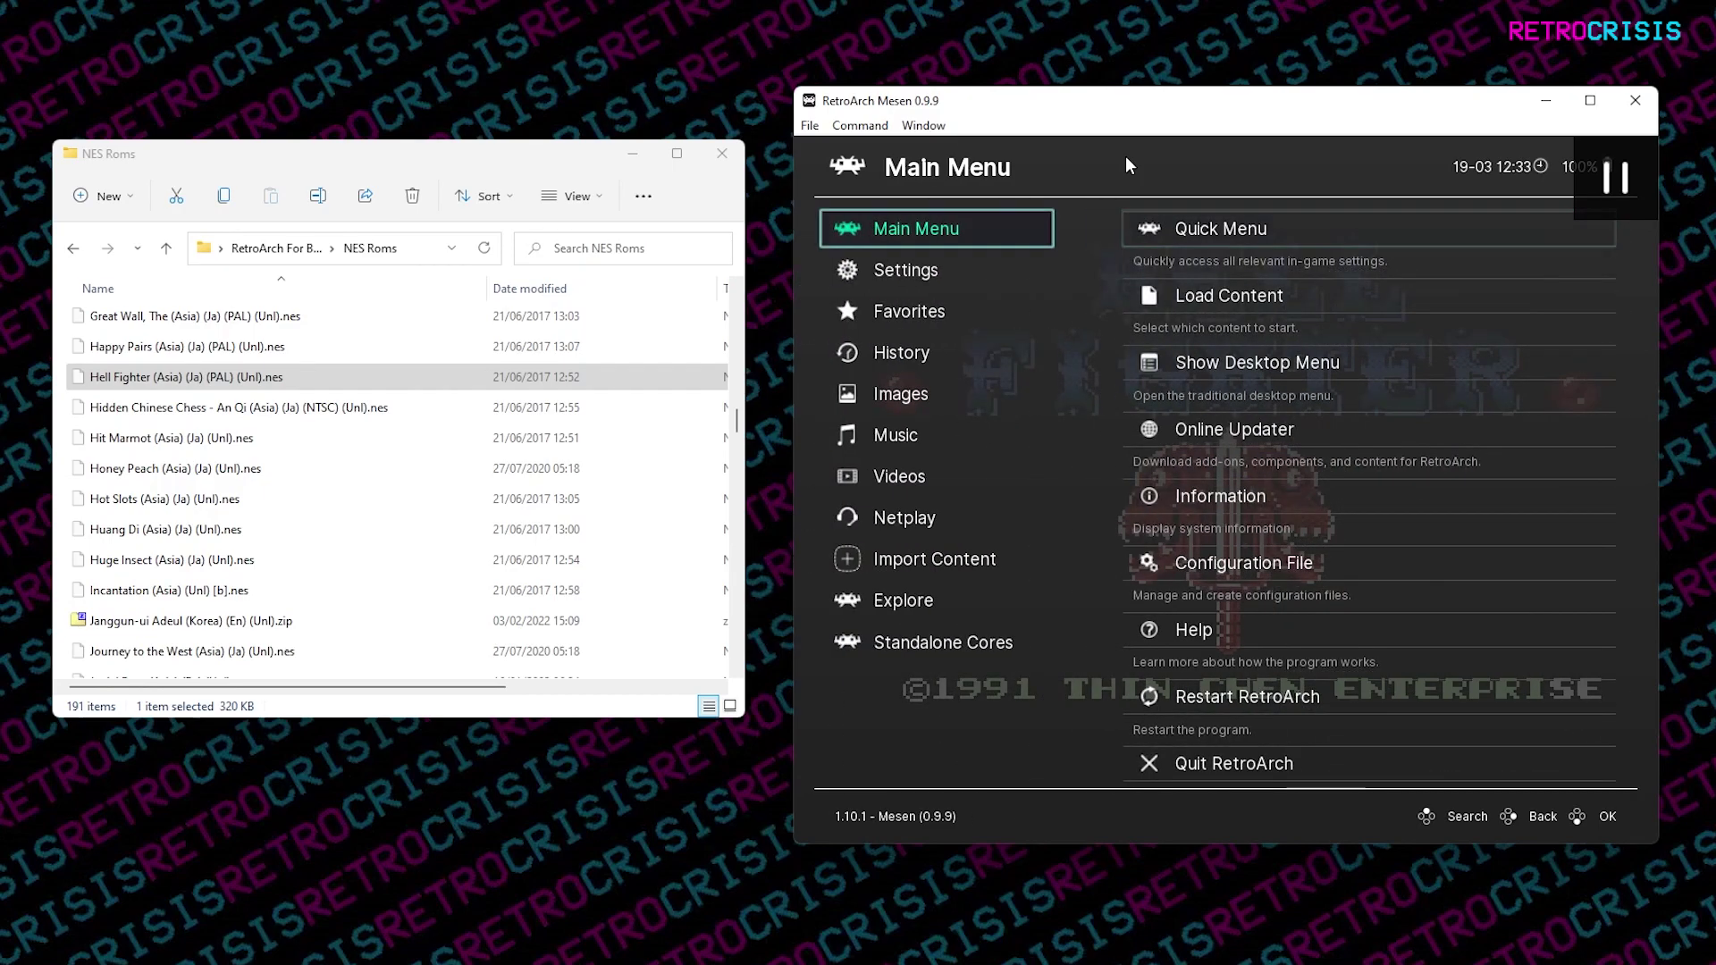
pyautogui.scroll(-7, 1125, 156)
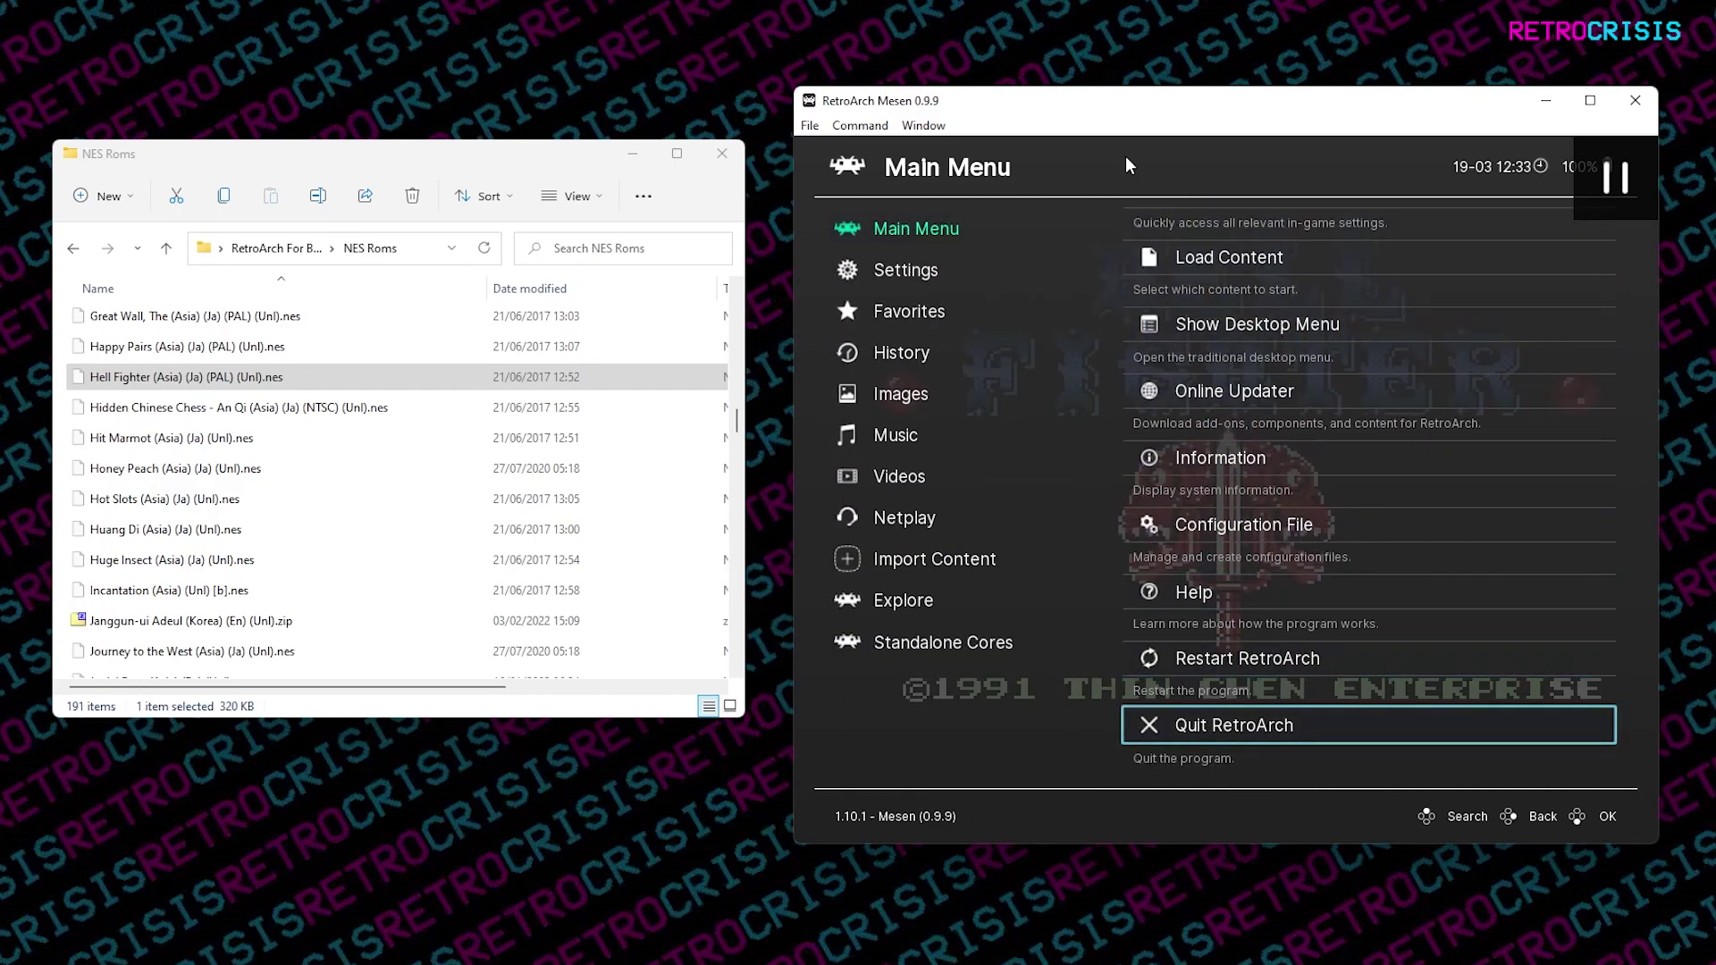
pyautogui.rightClick(1125, 155)
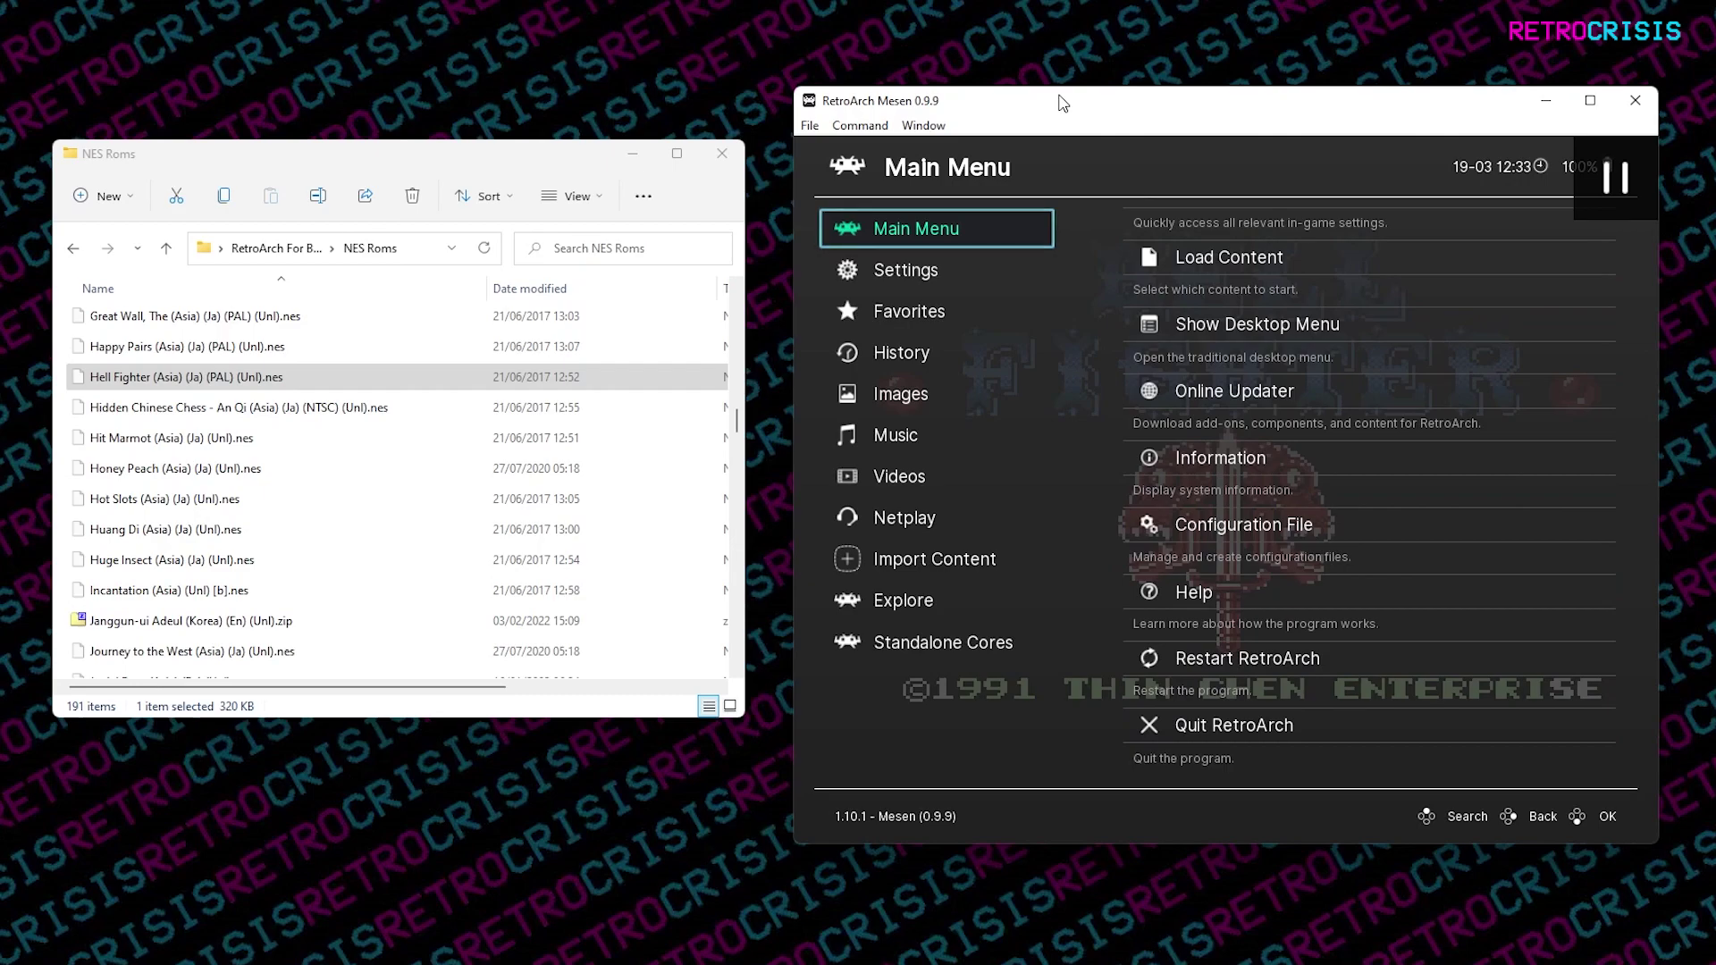